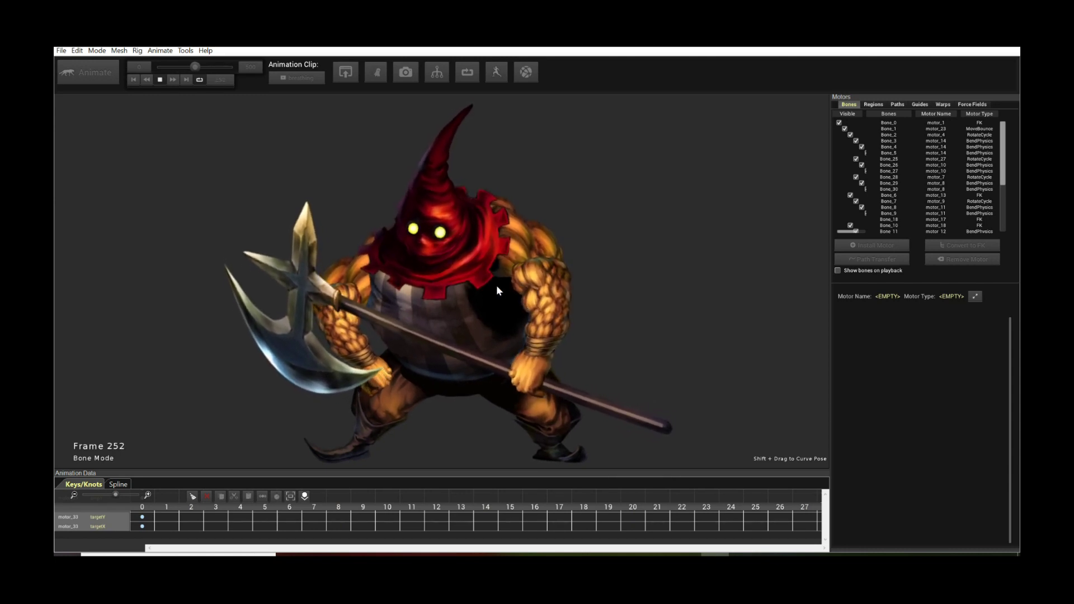
- Switch from mesh editing to Rig mode and display the character's bone rig
scroll(495, 282, "up", 5)
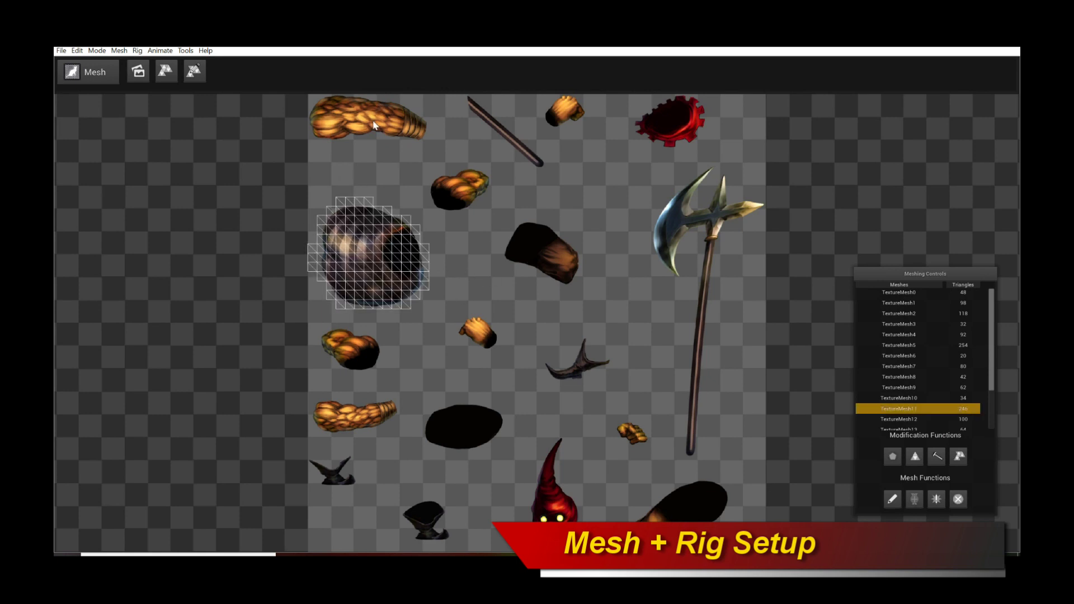
left_click(98, 76)
left_click(112, 93)
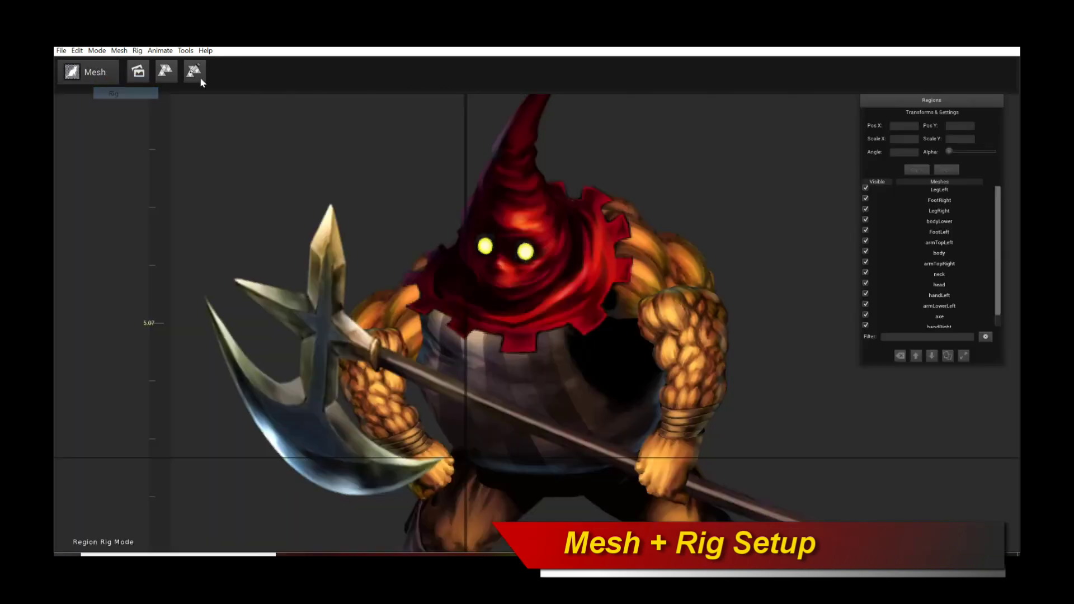
left_click(185, 70)
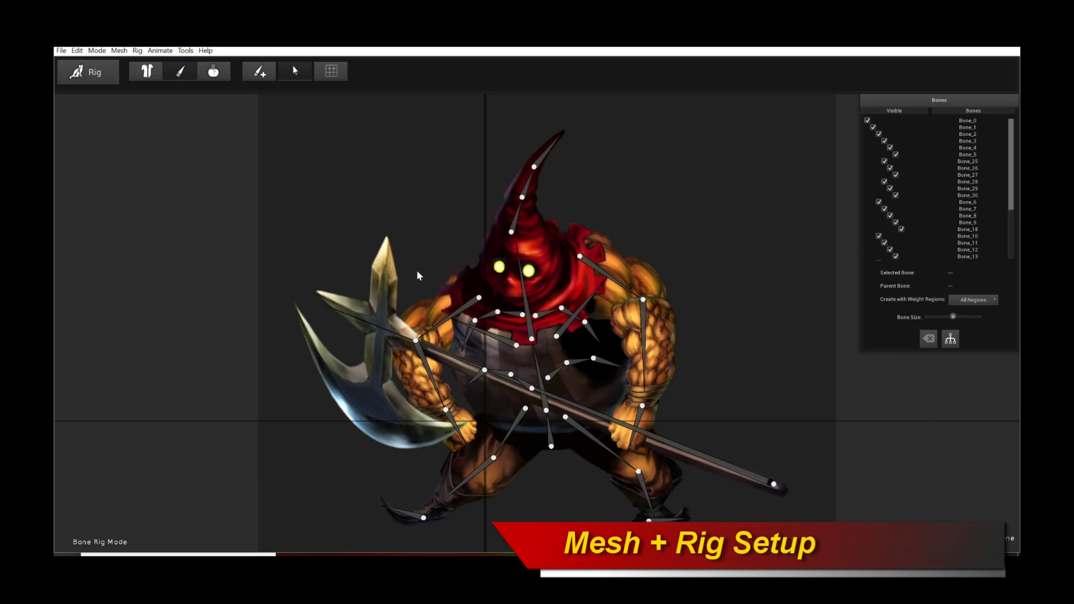
left_click(147, 71)
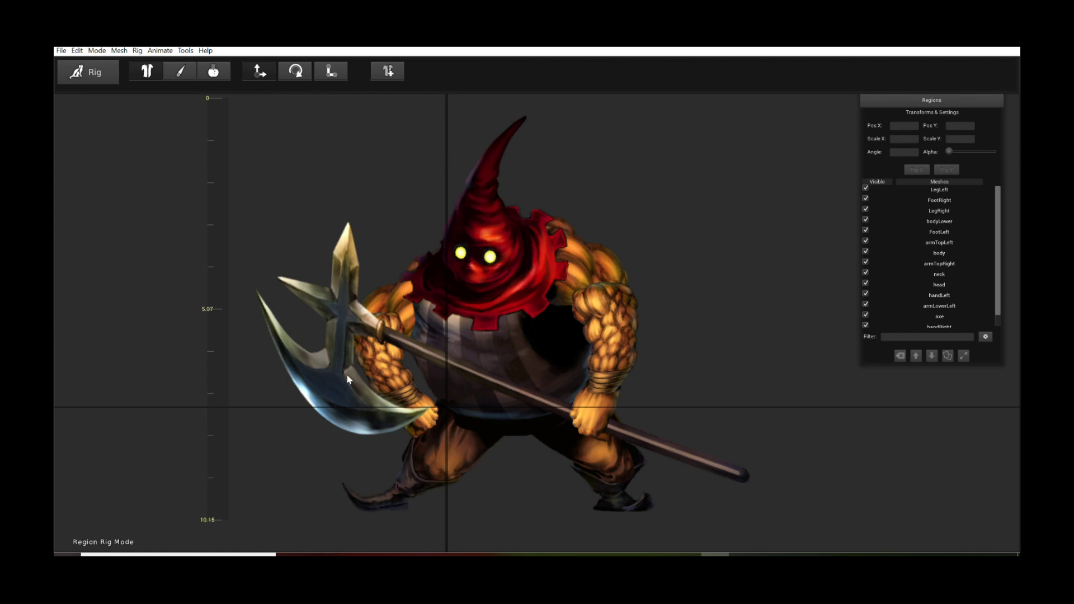
left_click(146, 71)
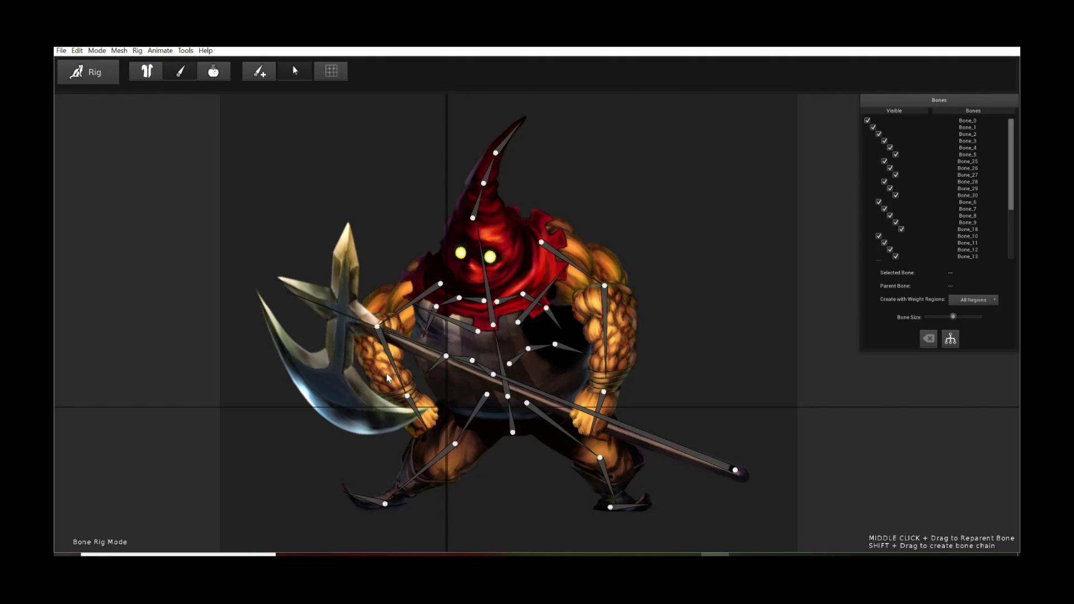
- Examine the forearm and hand bones, the spine bone, and the bones of both legs and feet
scroll(574, 390, "up", 1)
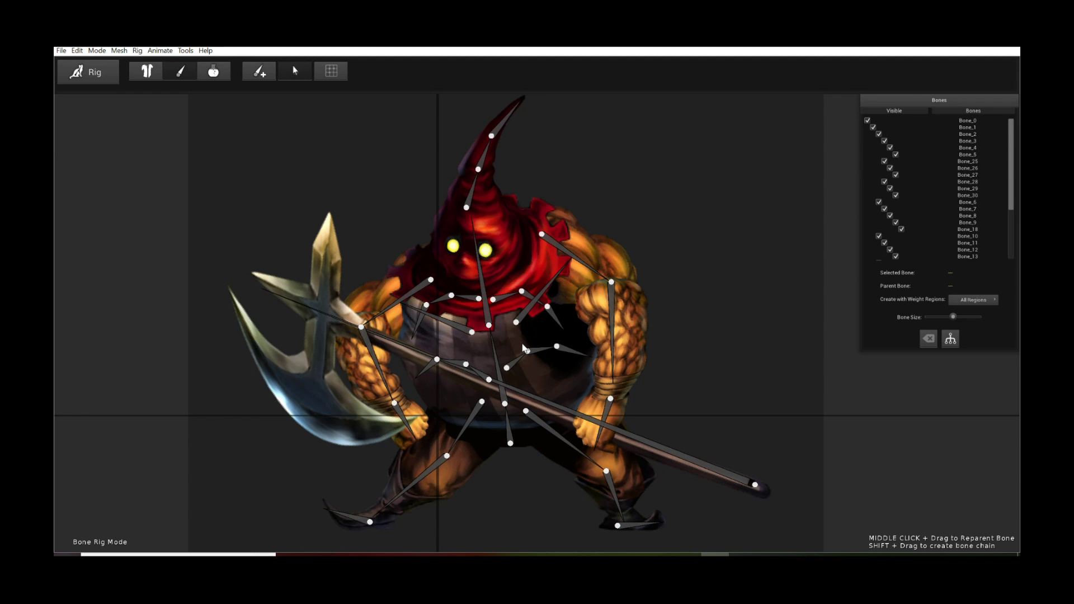
scroll(520, 346, "up", 1)
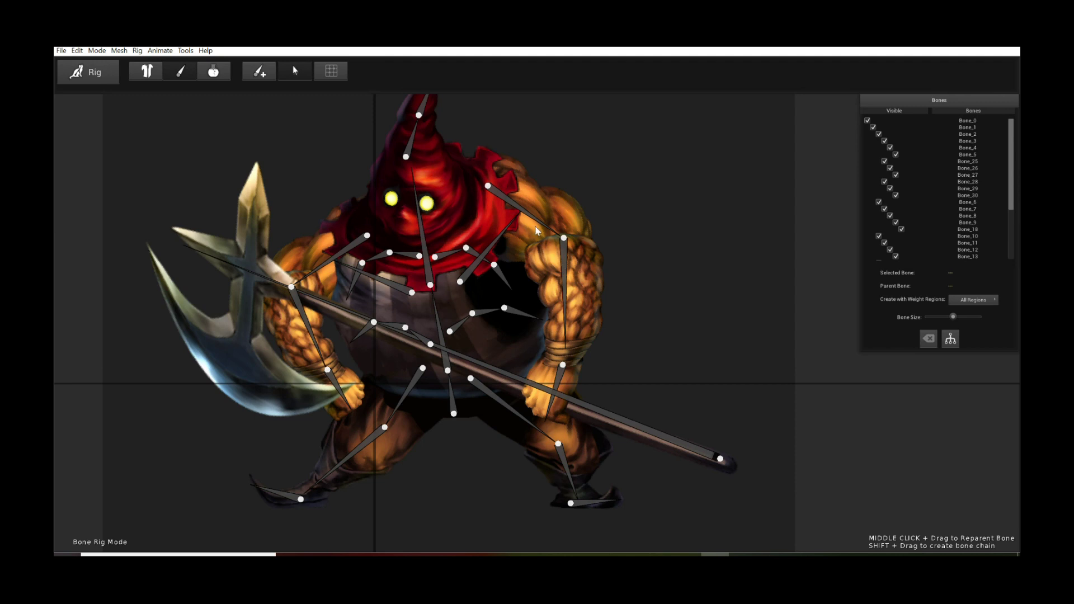
left_click(566, 277)
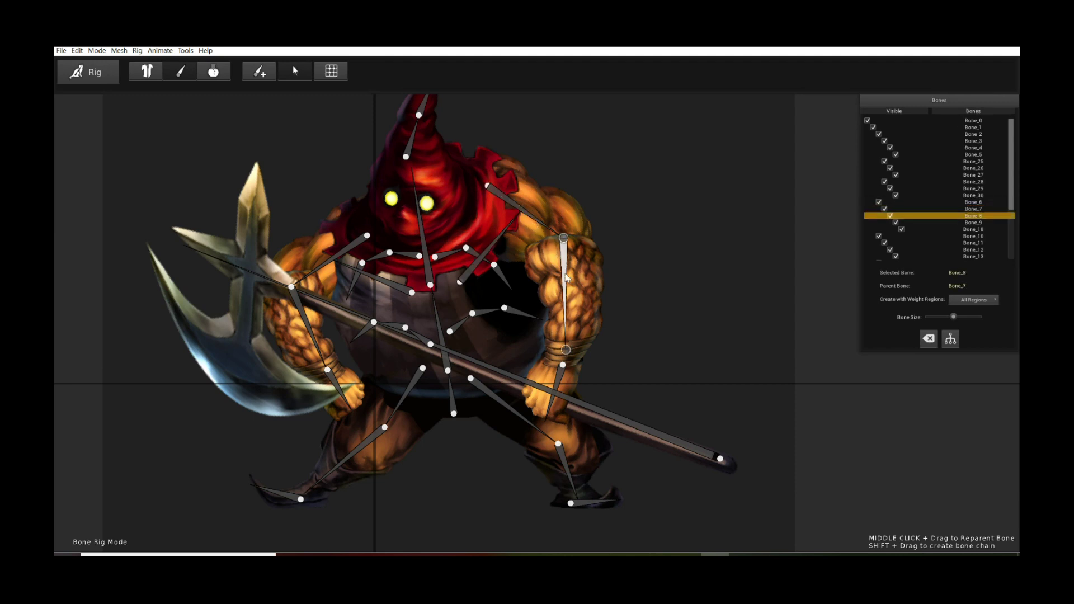
left_click(561, 383)
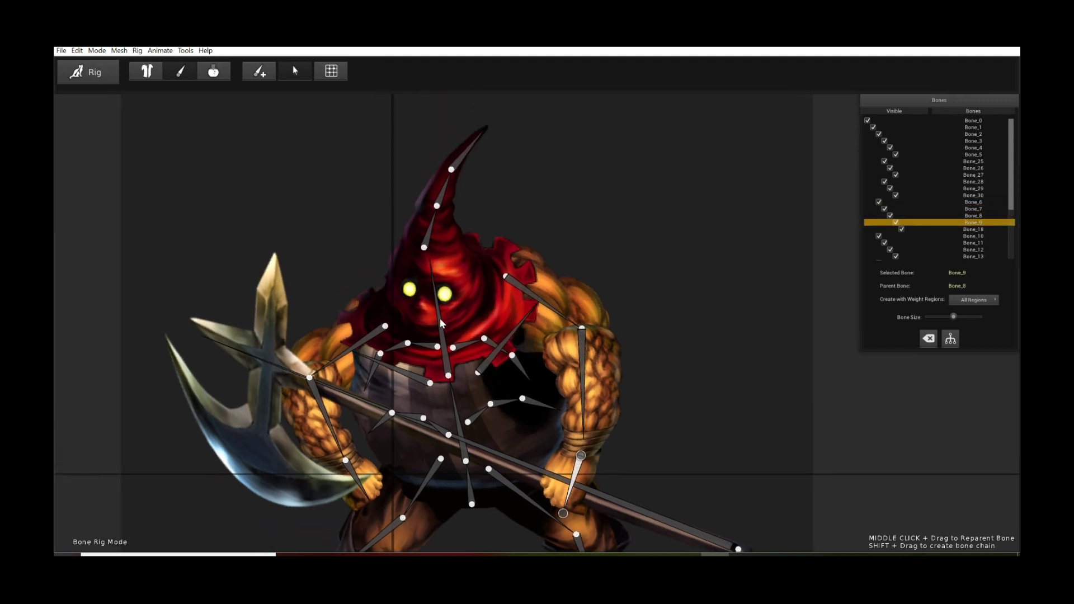
left_click(448, 323)
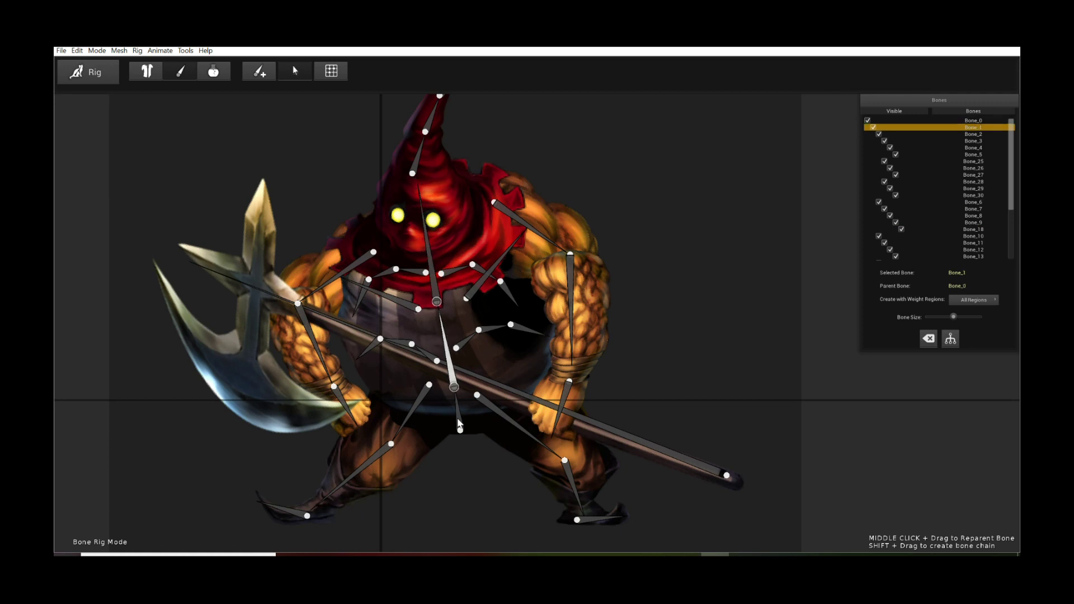
left_click(512, 422)
left_click_drag(576, 519, 628, 515)
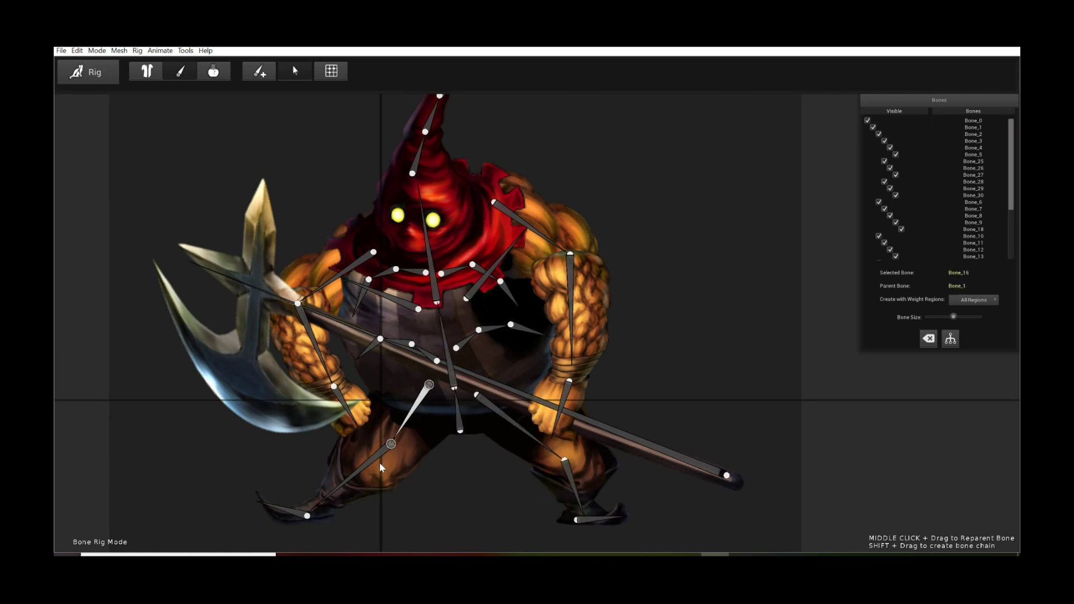
left_click_drag(307, 515, 255, 502)
- Examine the shoulder-to-hand bone chains of both arms and the head bone
left_click(491, 265)
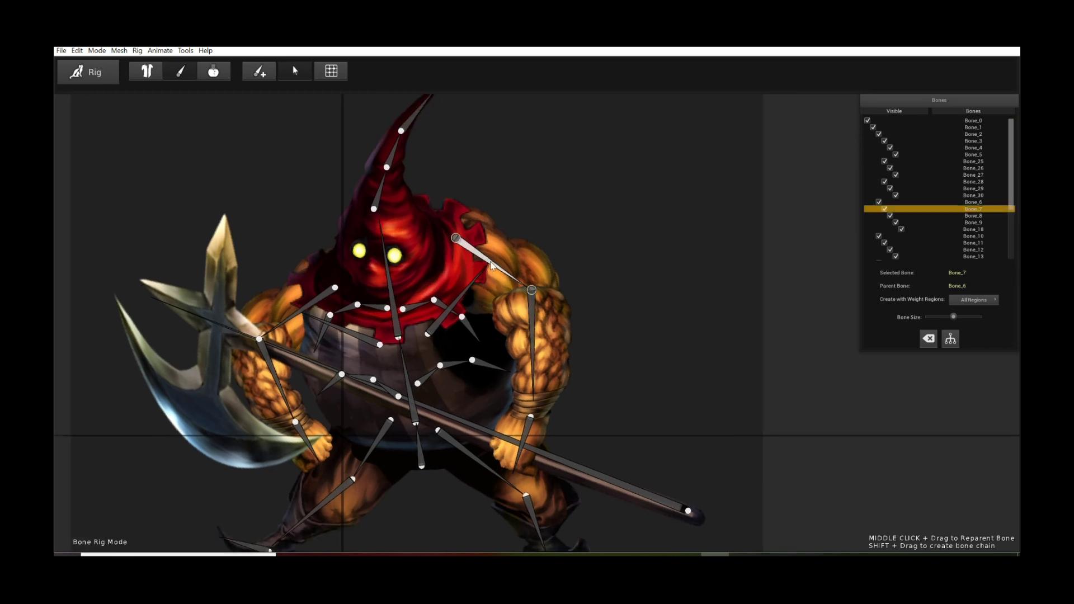
left_click(532, 323)
left_click(526, 435)
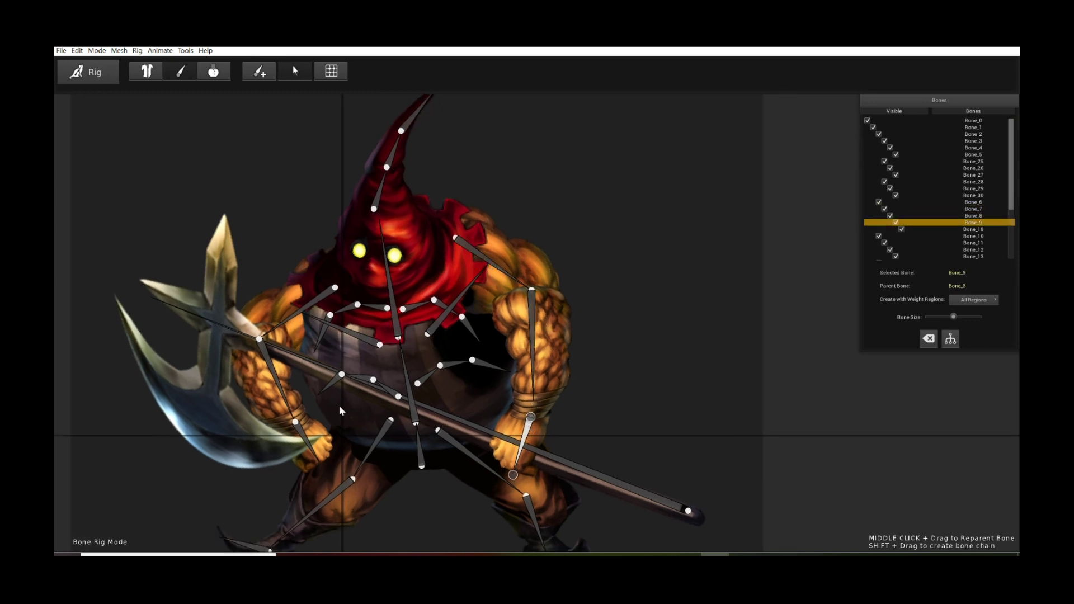
left_click(307, 439)
left_click(280, 376)
left_click(320, 302)
left_click(390, 280)
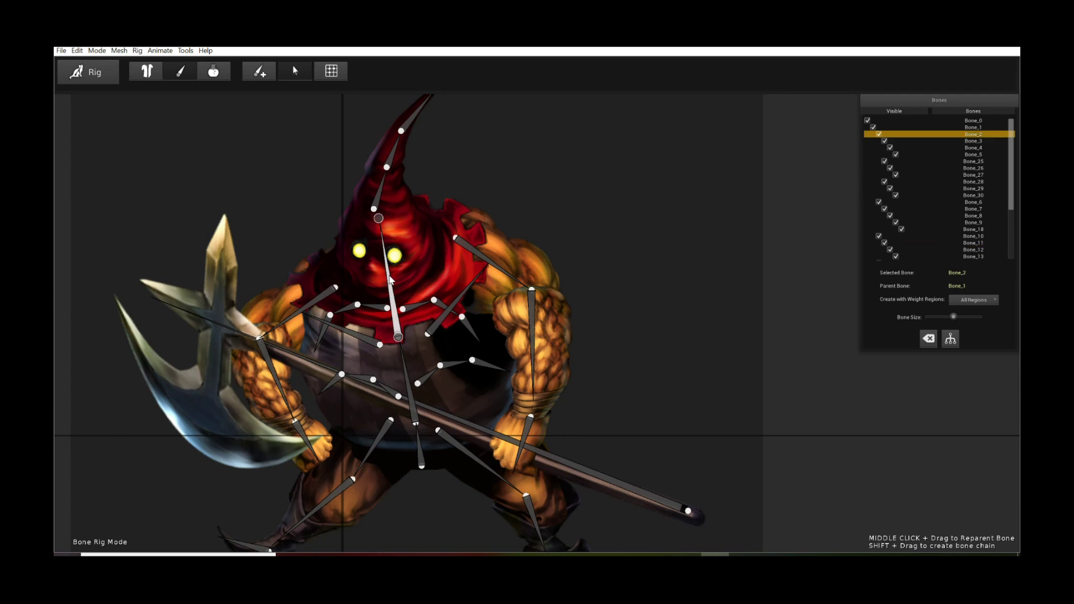
left_click(495, 264)
left_click(531, 318)
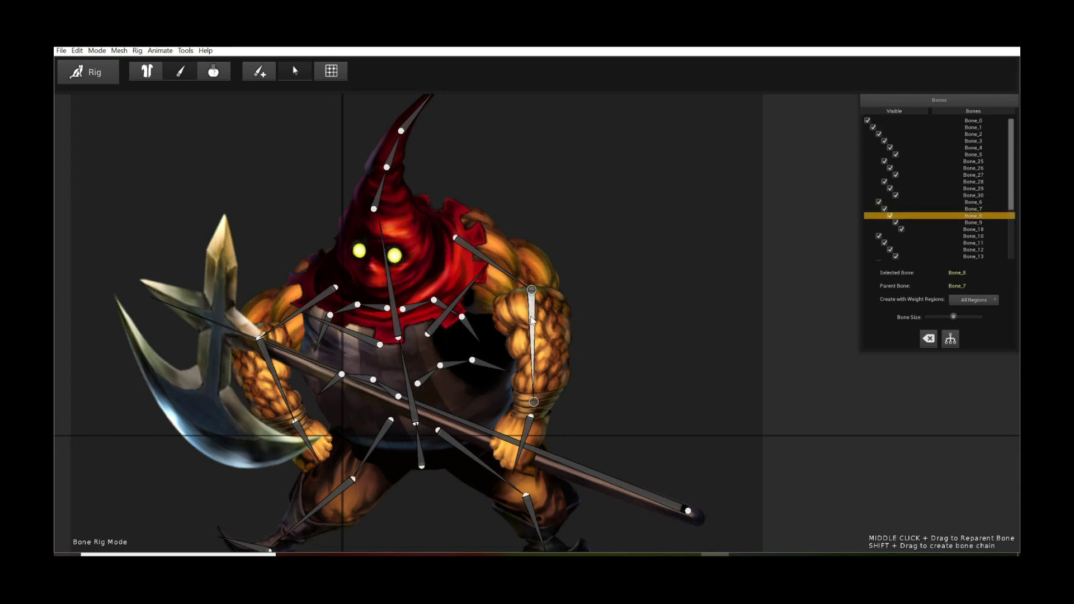
left_click(531, 428)
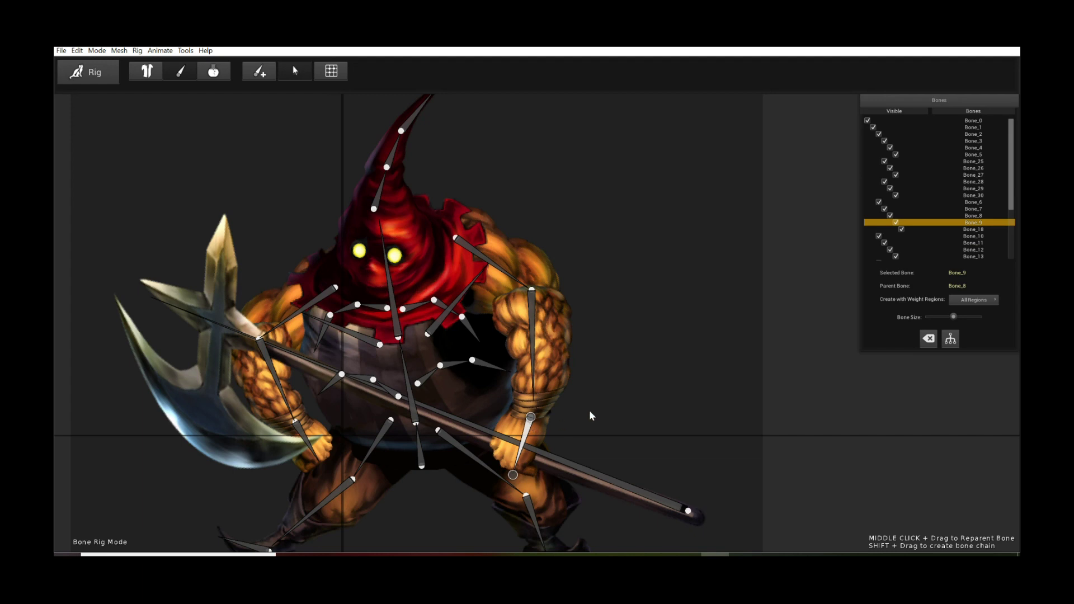
- Examine the bones of the axe-side arm, both legs and feet, and the head
scroll(587, 412, "down", 1)
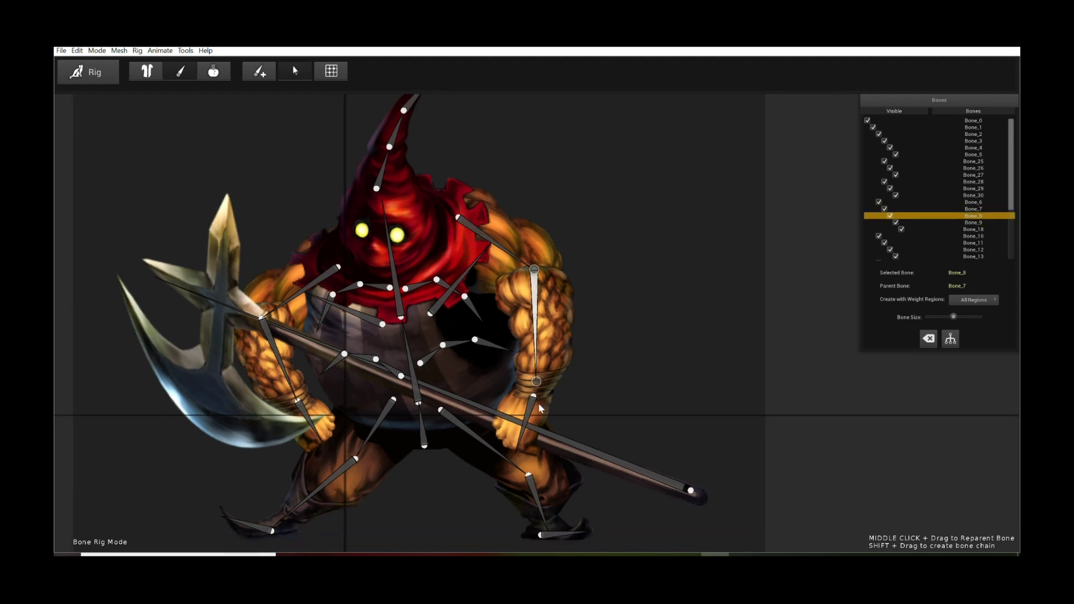
left_click(327, 281)
left_click(290, 371)
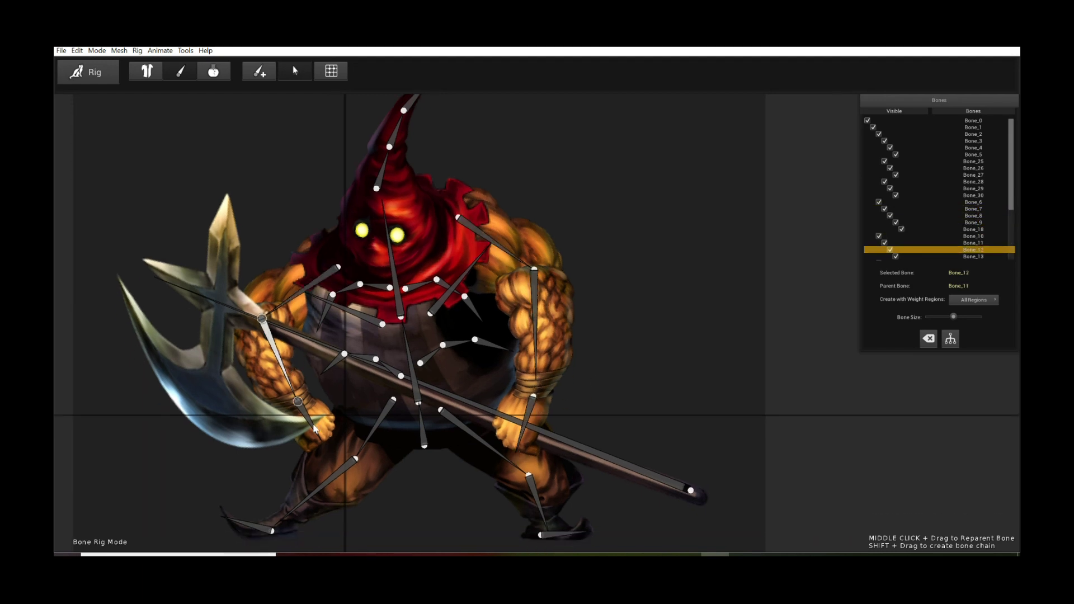
left_click(316, 431)
scroll(316, 430, "down", 2)
left_click(392, 389)
left_click(356, 434)
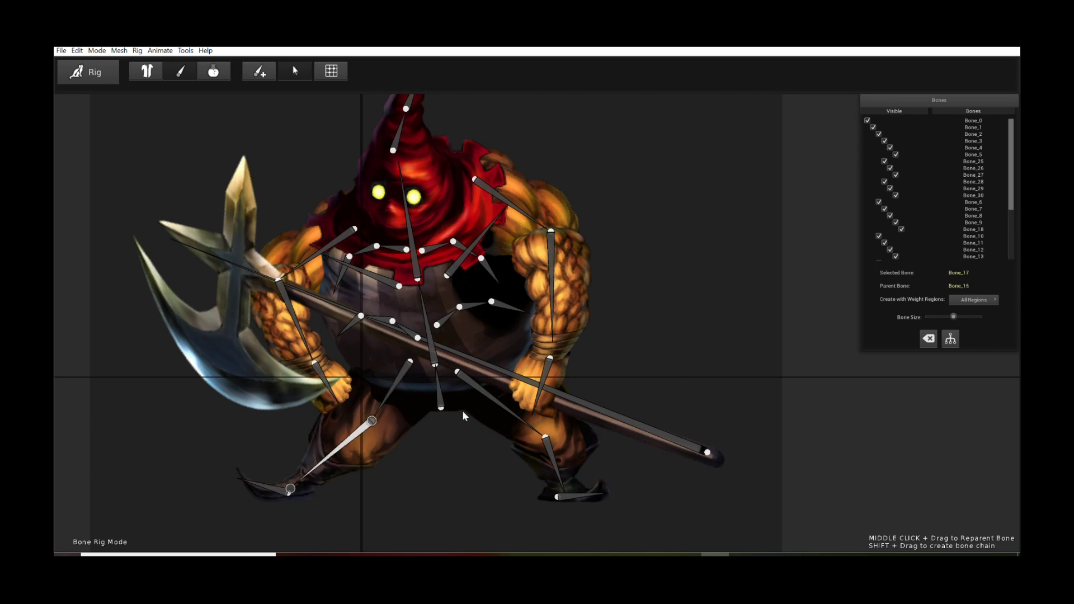
left_click(501, 406)
left_click(580, 496)
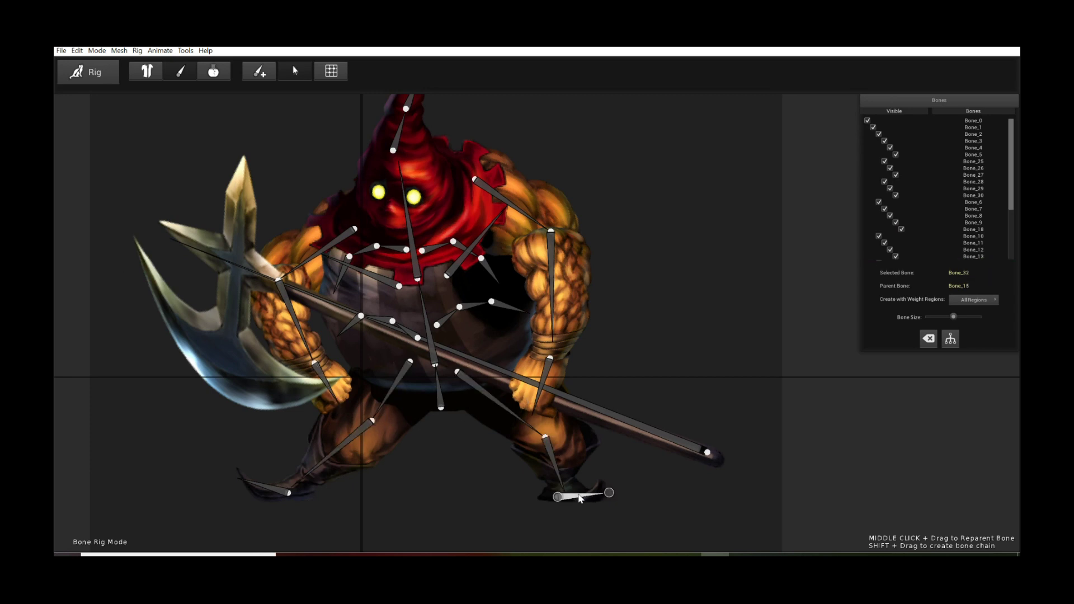
left_click(271, 480)
left_click(413, 258)
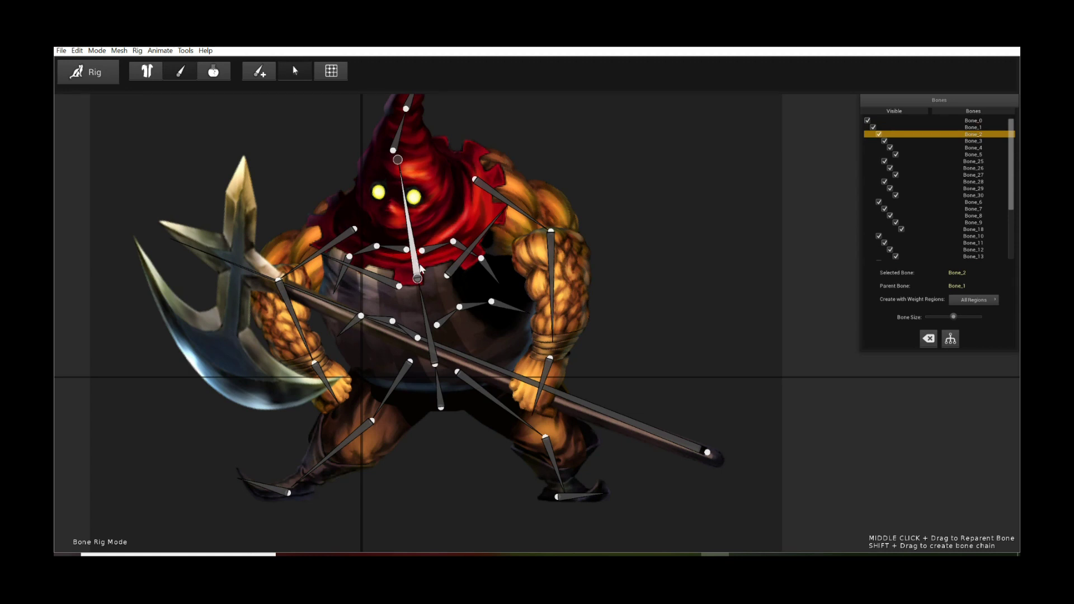
- Examine the two belly bone chains on either side of the spine bone and their parent bones
scroll(490, 299, "up", 2)
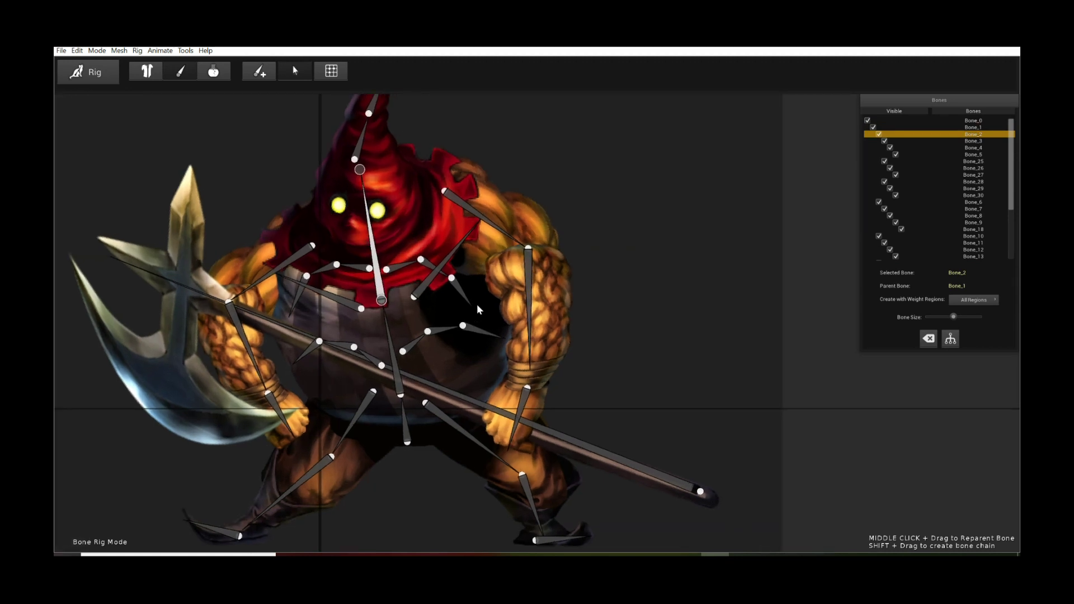
scroll(478, 309, "up", 2)
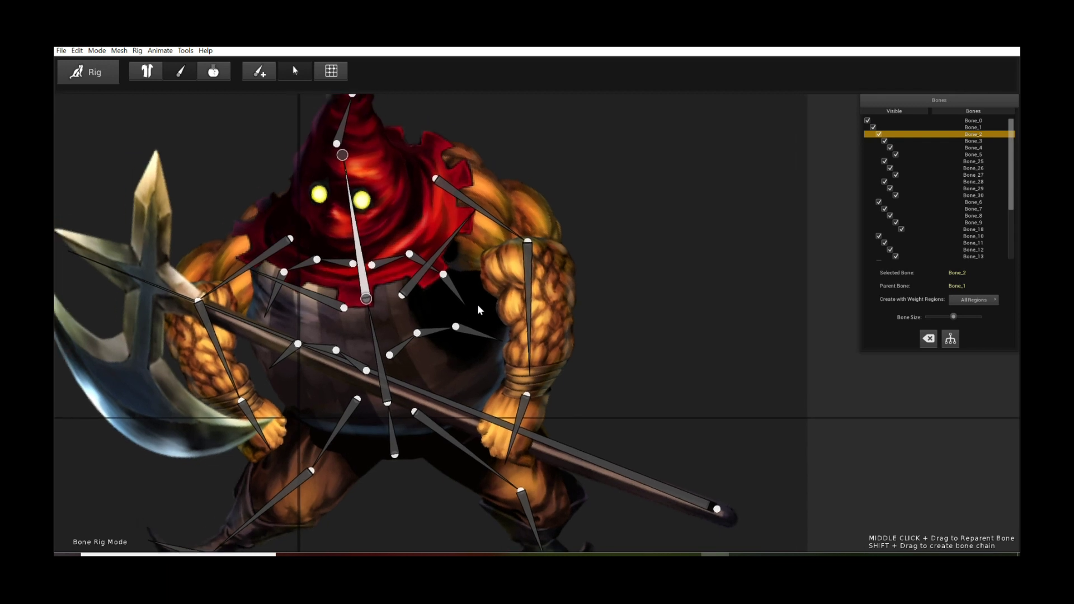
key("Left")
key("Left")
left_click(431, 359)
left_click(510, 340)
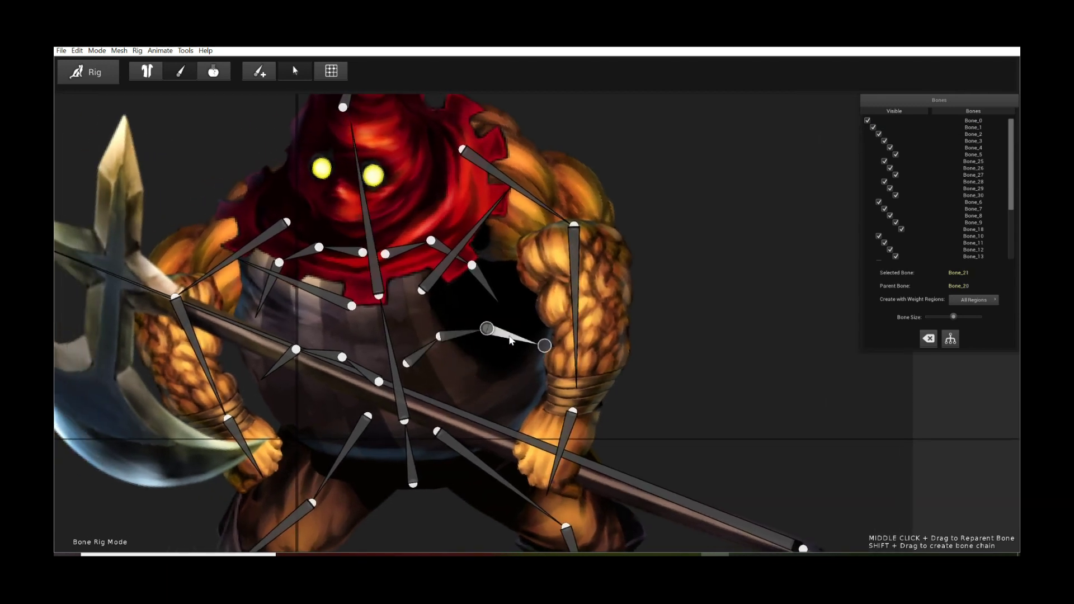
left_click(364, 375)
left_click(394, 369)
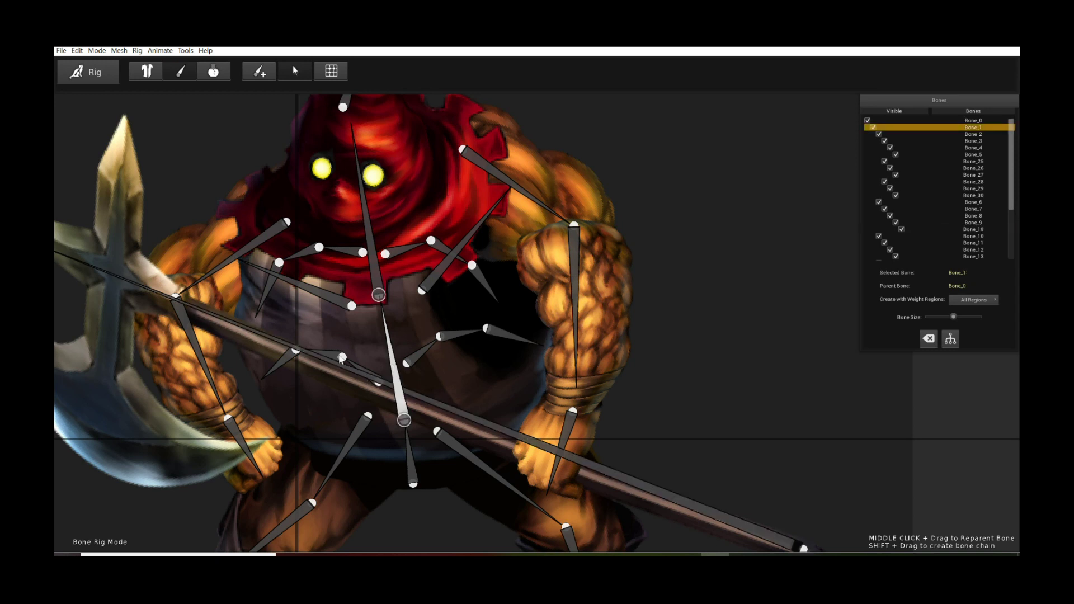
left_click(336, 358)
left_click(292, 361)
left_click(332, 355)
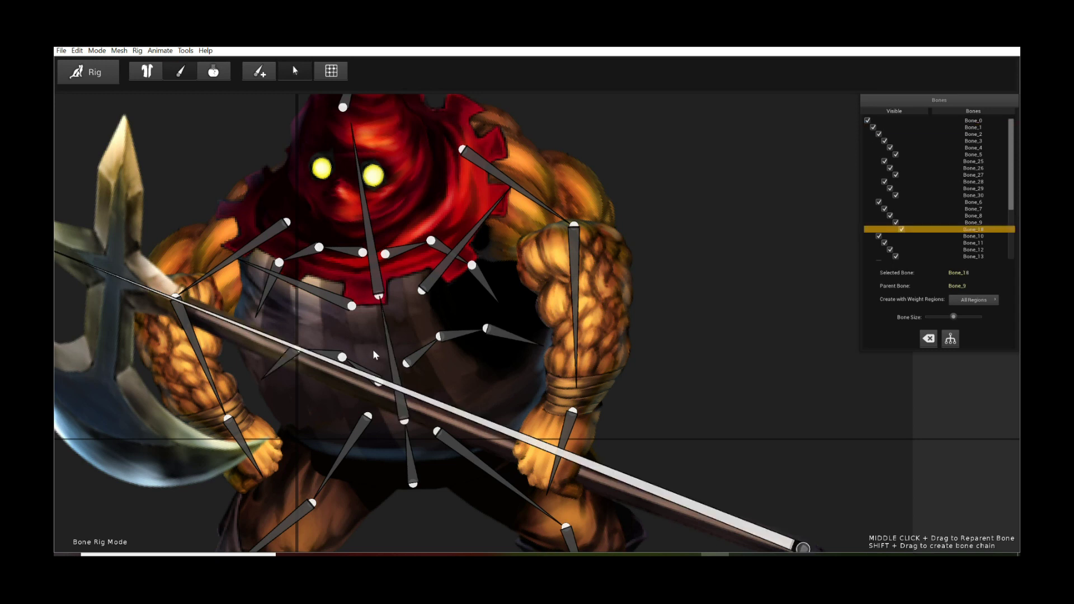
left_click(388, 342)
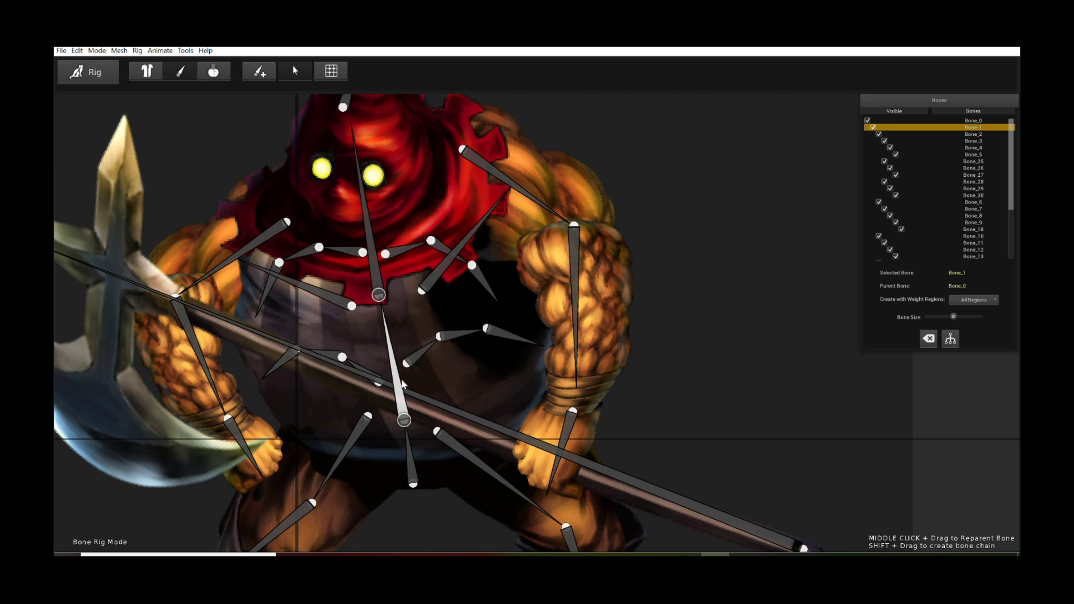
left_click(286, 354)
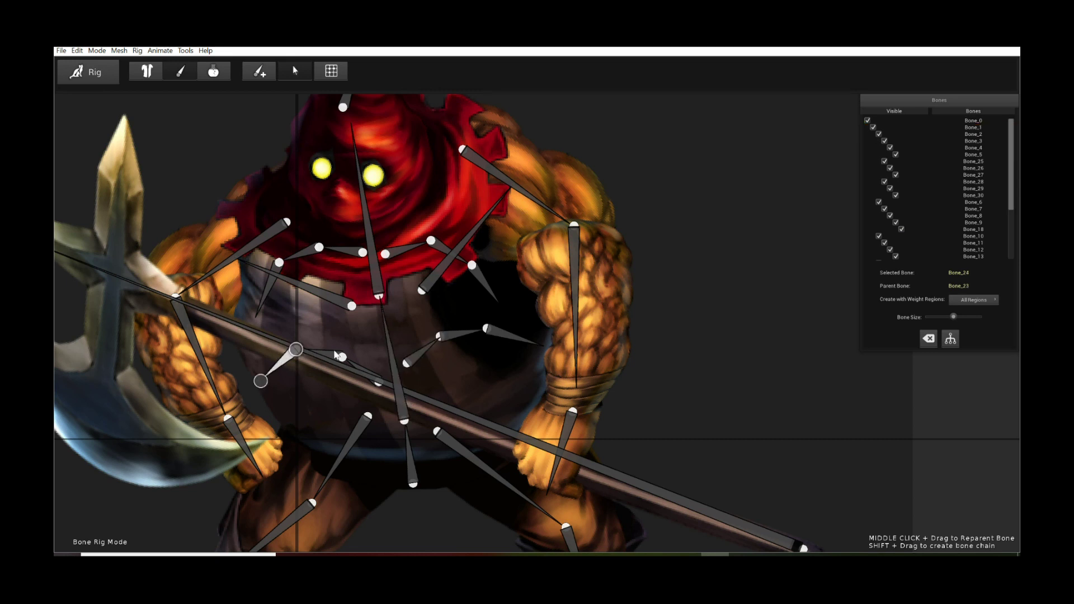
left_click(442, 338)
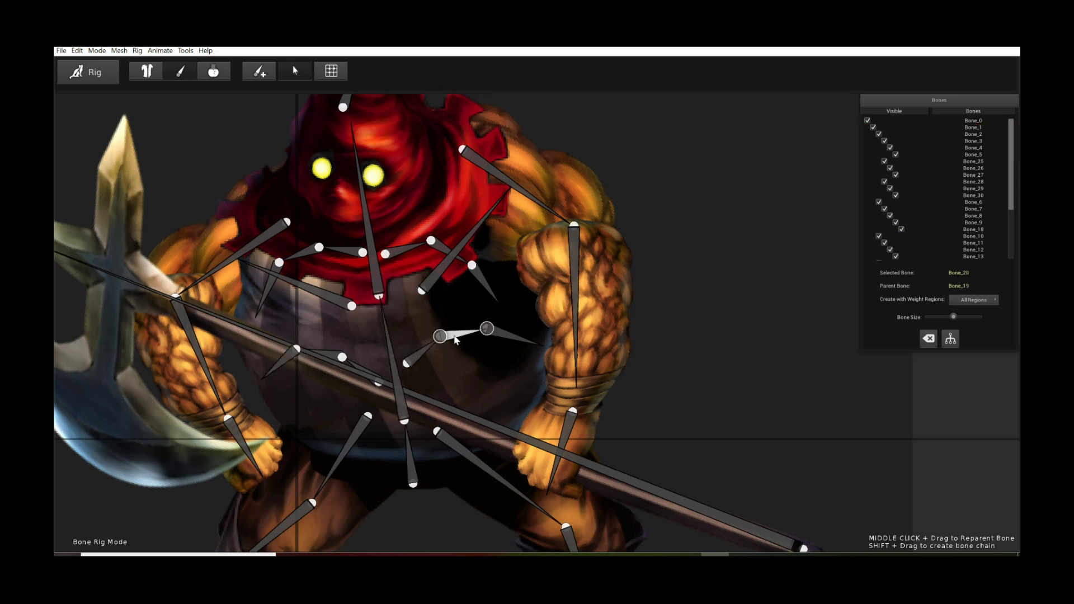
left_click(424, 354)
- Examine the head bone and the two bone chains that branch from it along the red neck cloth
scroll(404, 365, "up", 3)
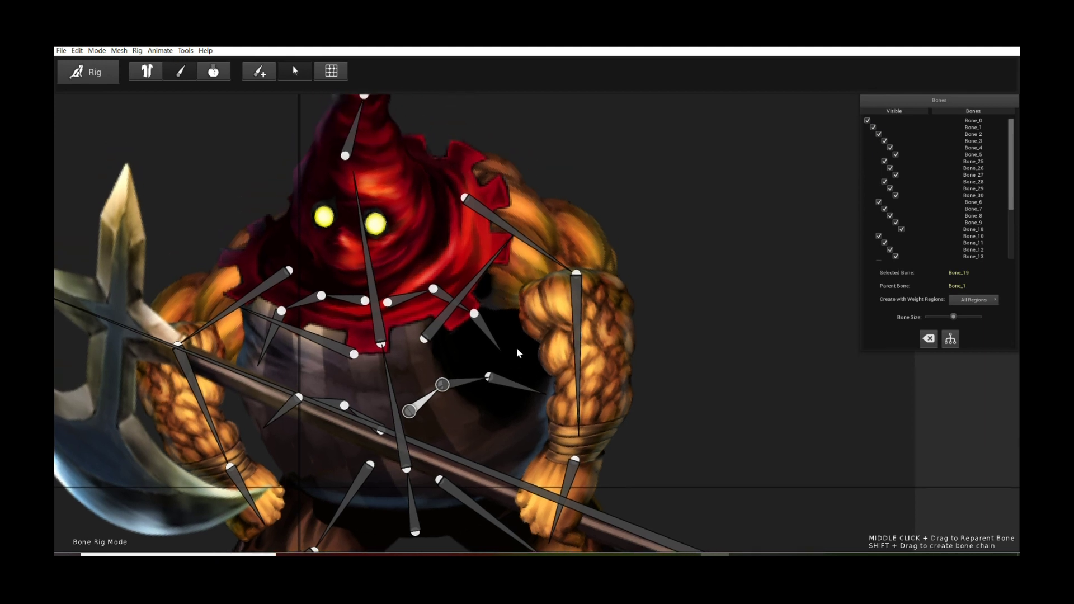
left_click(349, 344)
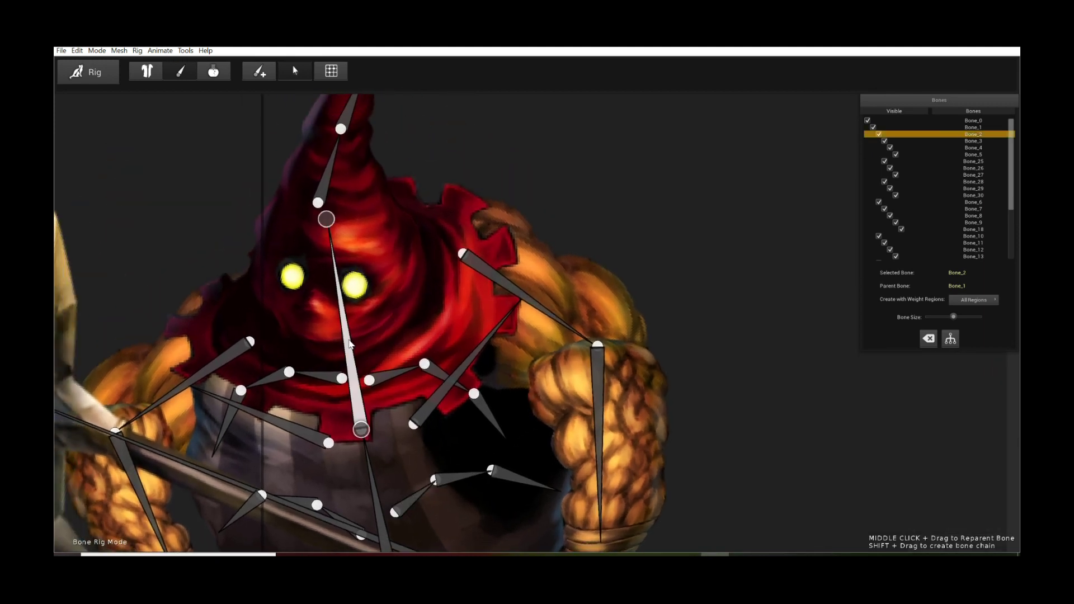
left_click(397, 378)
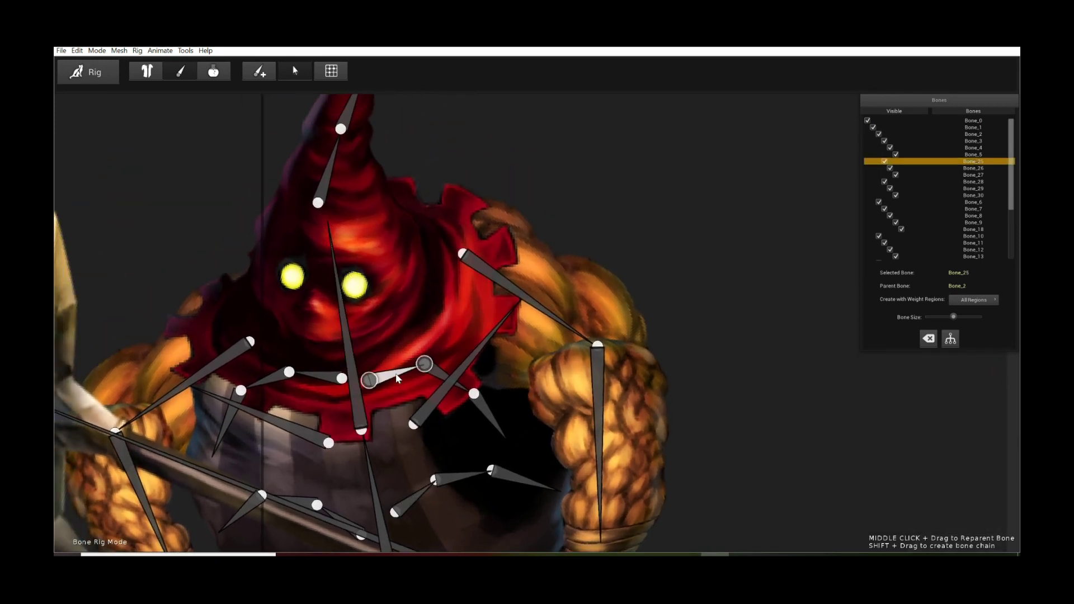
left_click(440, 374)
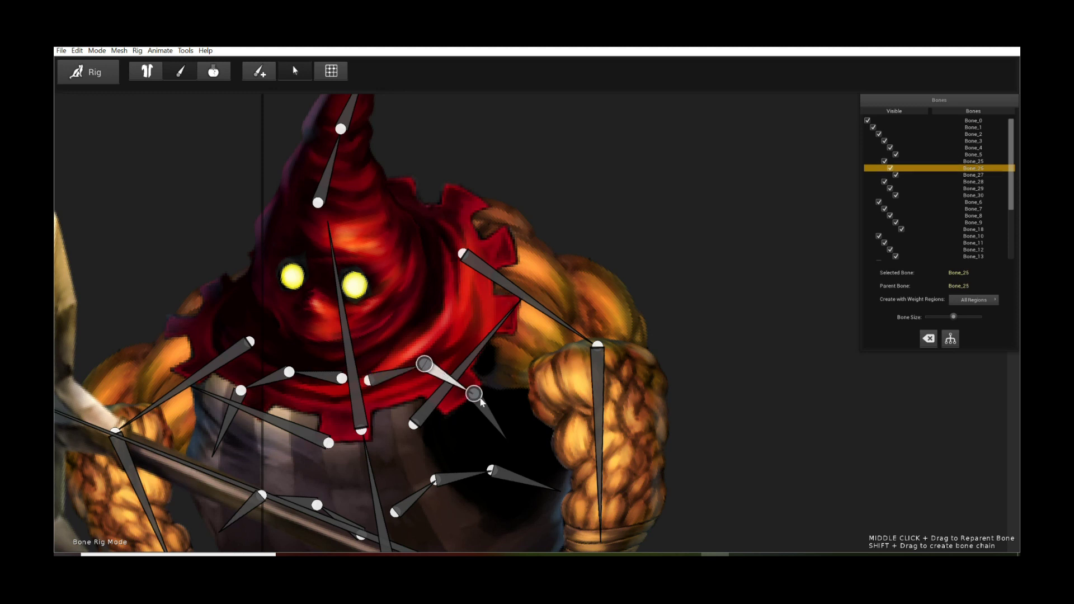
left_click(282, 379)
left_click(263, 383)
left_click(230, 429)
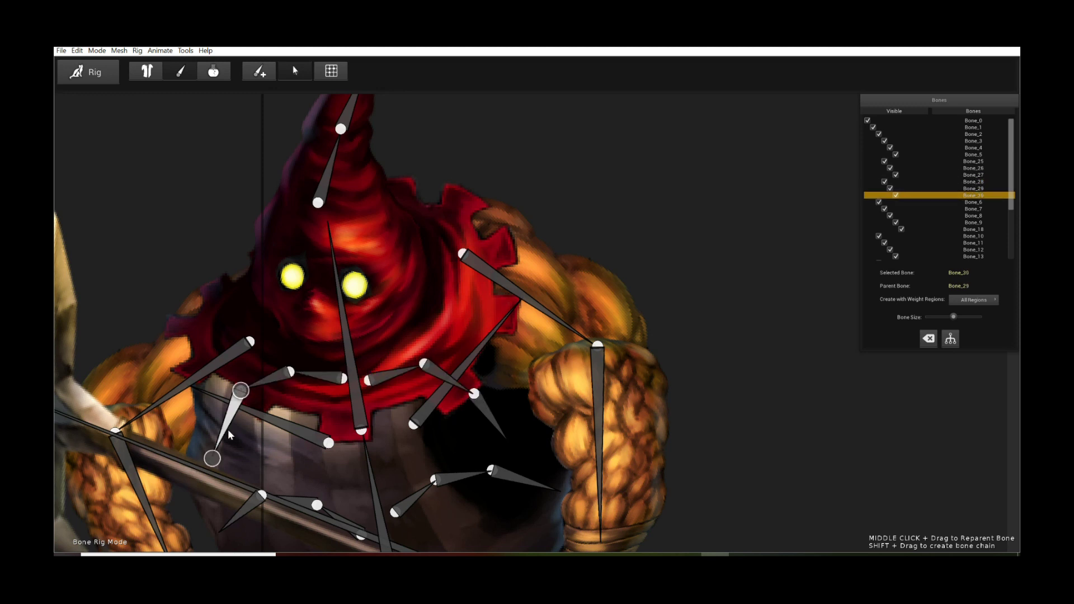
scroll(460, 381, "down", 2)
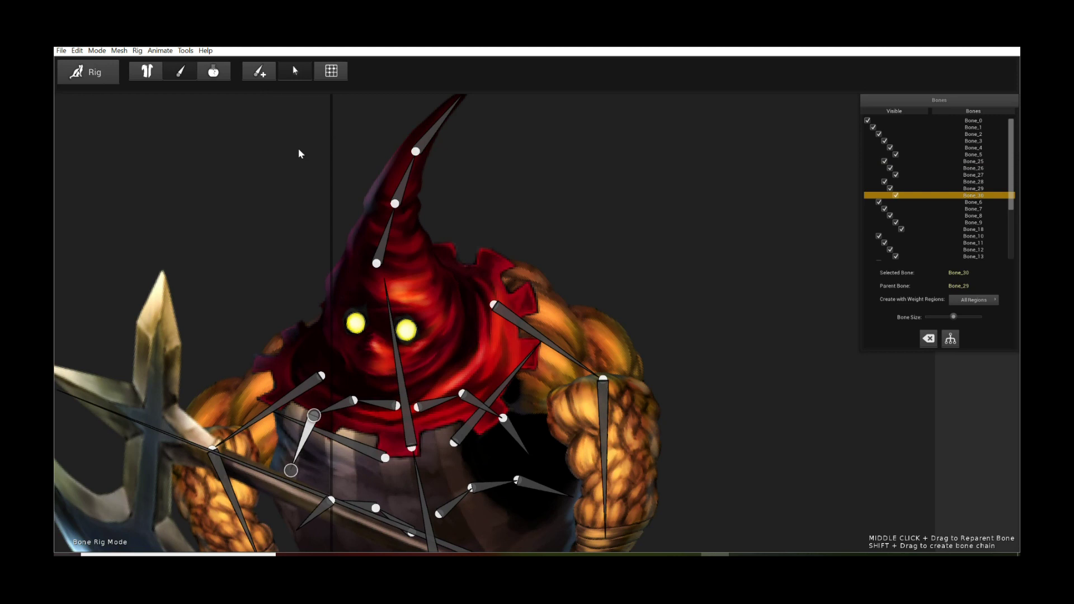
- Test how the two bone chains along the red neck cloth deform the mesh in Test Rig mode
left_click(331, 70)
left_click(181, 70)
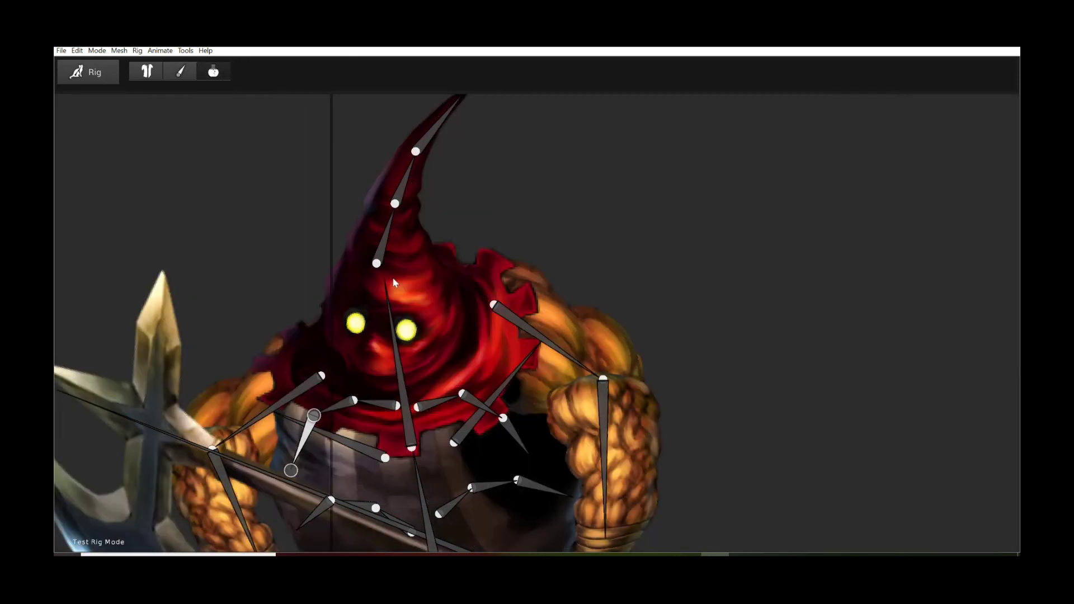
left_click_drag(471, 350, 508, 389)
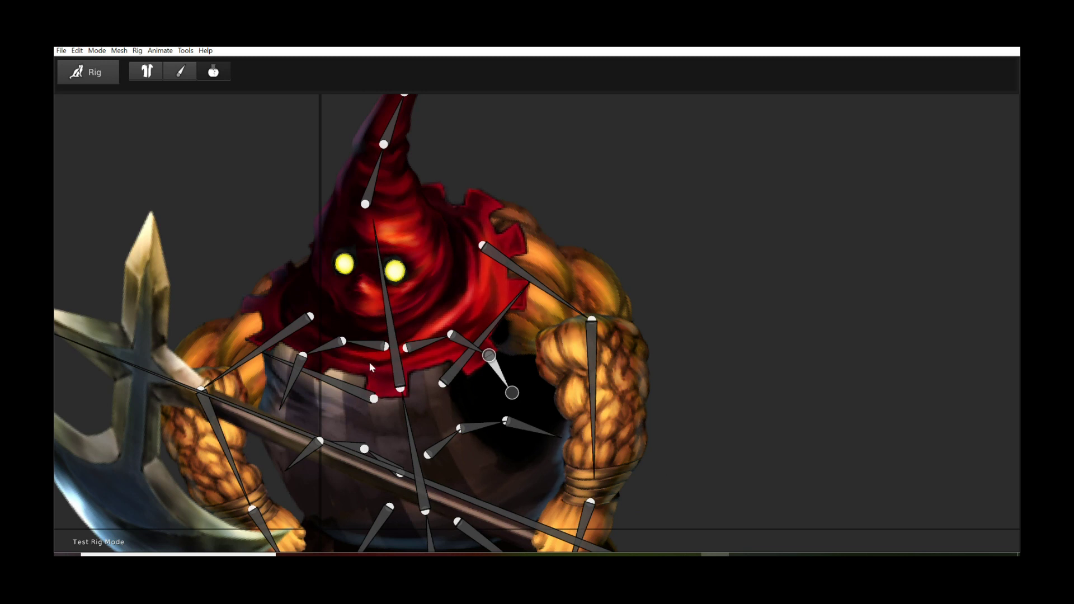
left_click_drag(302, 358, 341, 354)
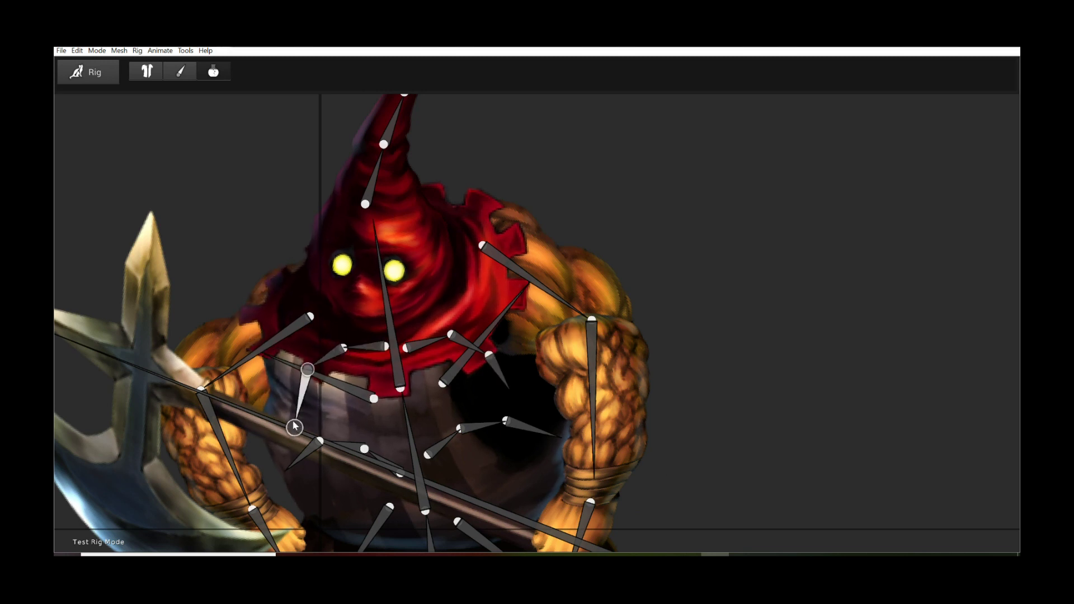
- Test how the belly bone chains on both sides of the spine deform the mesh, and return to Bone Rig mode
scroll(351, 364, "down", 3)
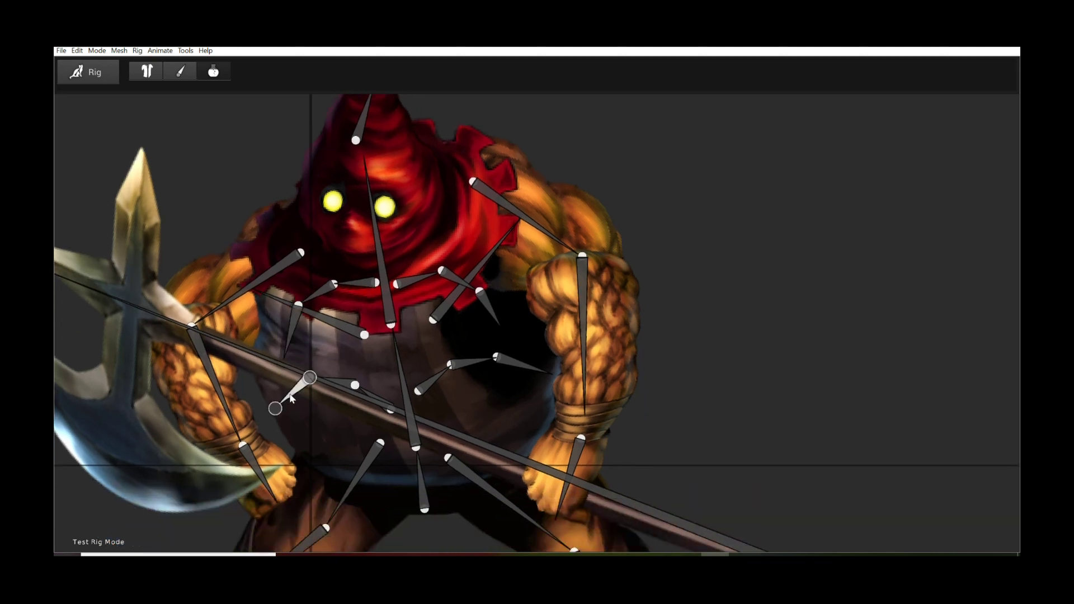
left_click_drag(451, 370, 527, 380)
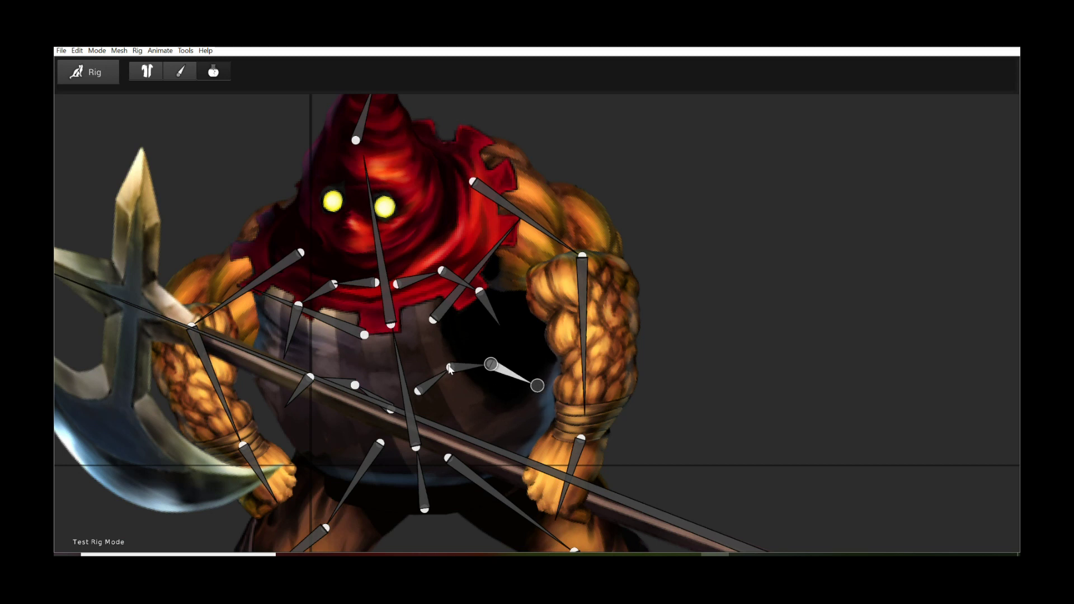
mouse_move(493, 377)
left_mouse_down()
mouse_move(435, 368)
mouse_move(502, 384)
left_mouse_up()
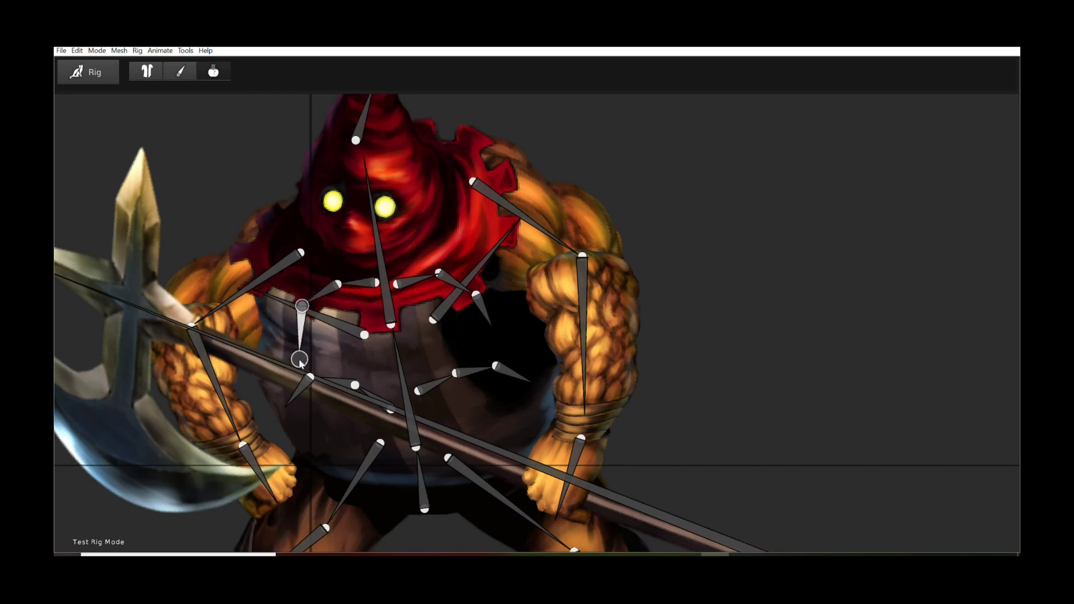
left_click(213, 71)
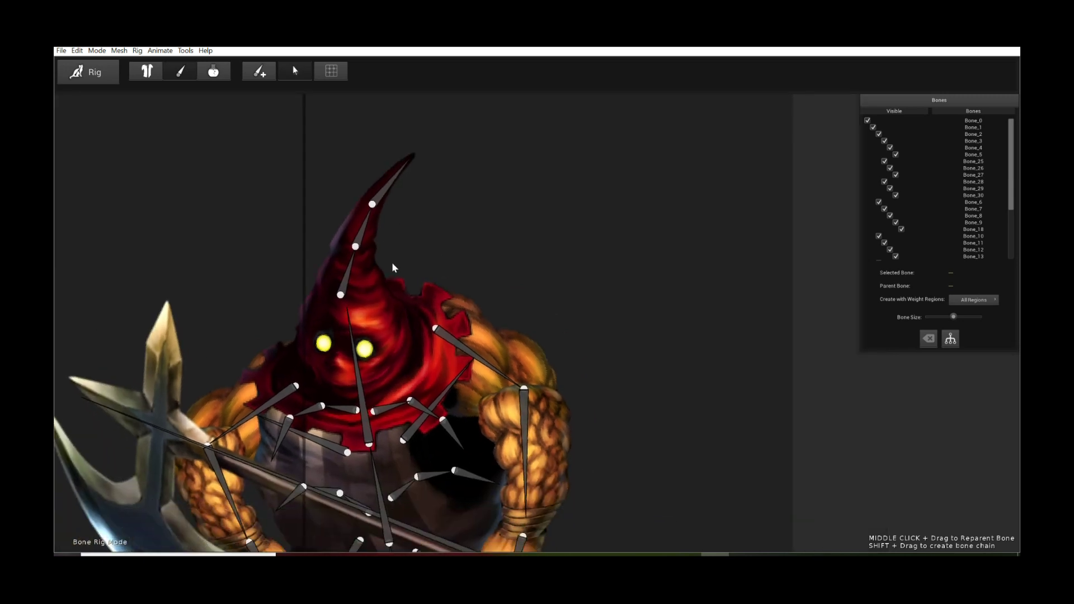
- Examine each bone of the pointed hood and test bending the hood's tip in Test Rig mode
left_click(389, 195)
left_click(359, 234)
left_click(352, 269)
left_click(365, 227)
left_click(400, 179)
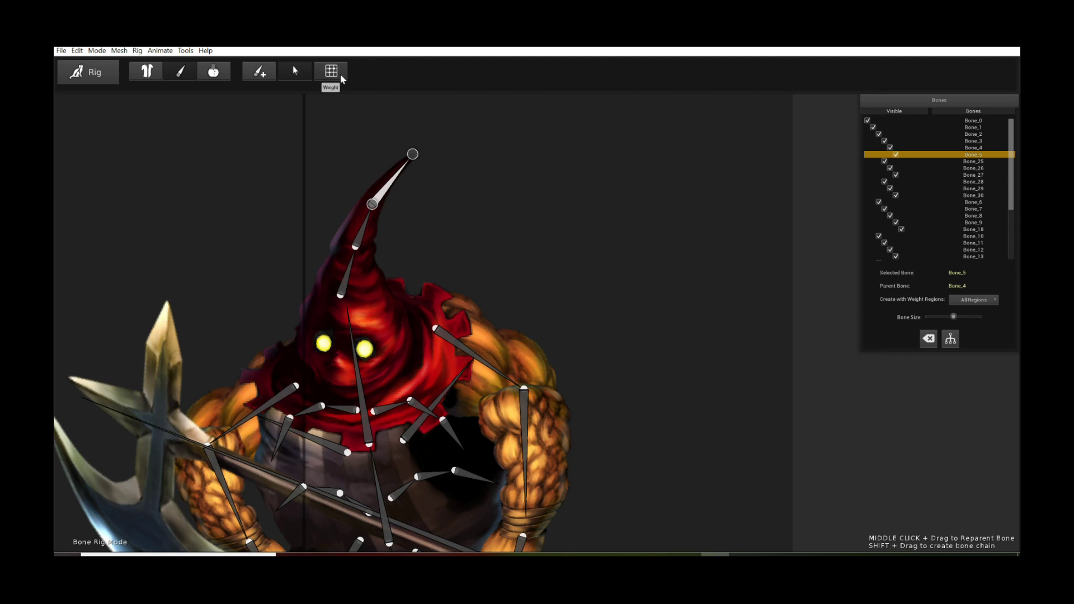
left_click(213, 72)
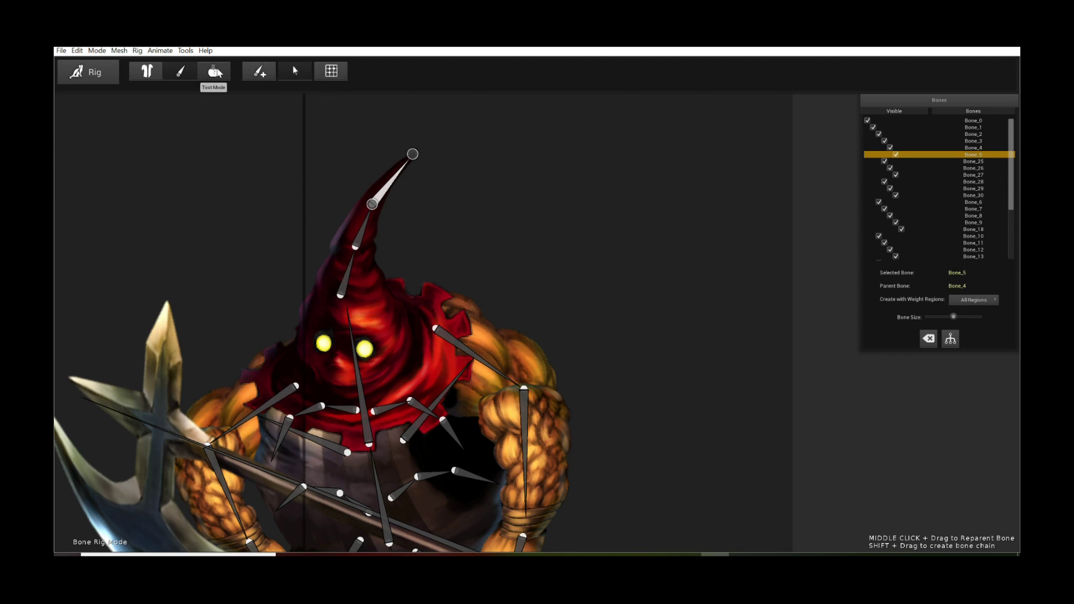
left_click_drag(372, 206, 371, 205)
left_click_drag(359, 247, 408, 169)
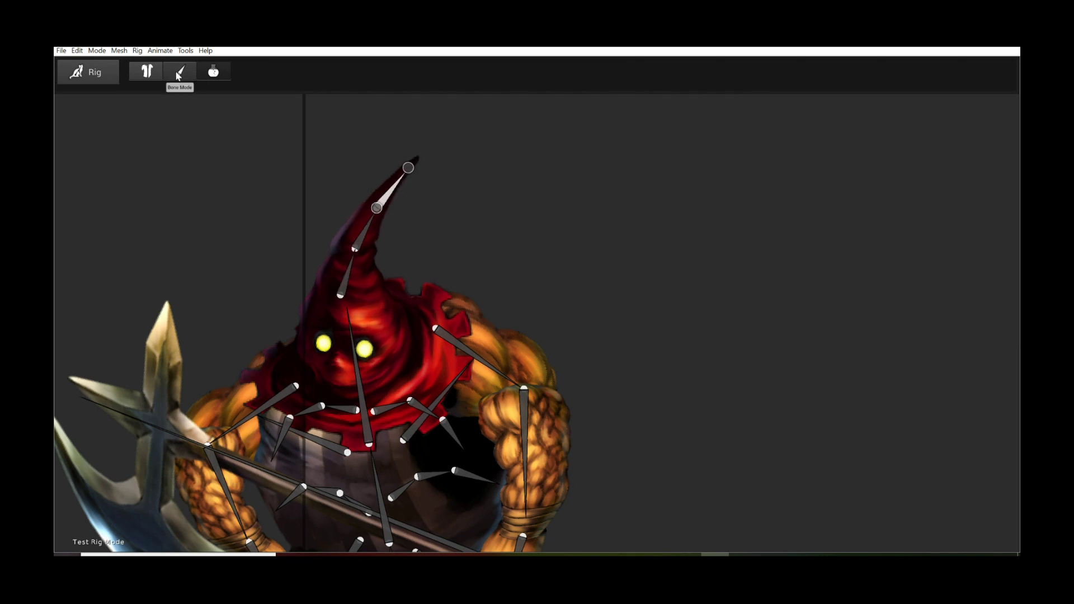
- Switch to Animate mode and install a Move Bounce Motor on the spine bone, Bone_1
left_click(147, 71)
scroll(469, 273, "down", 3)
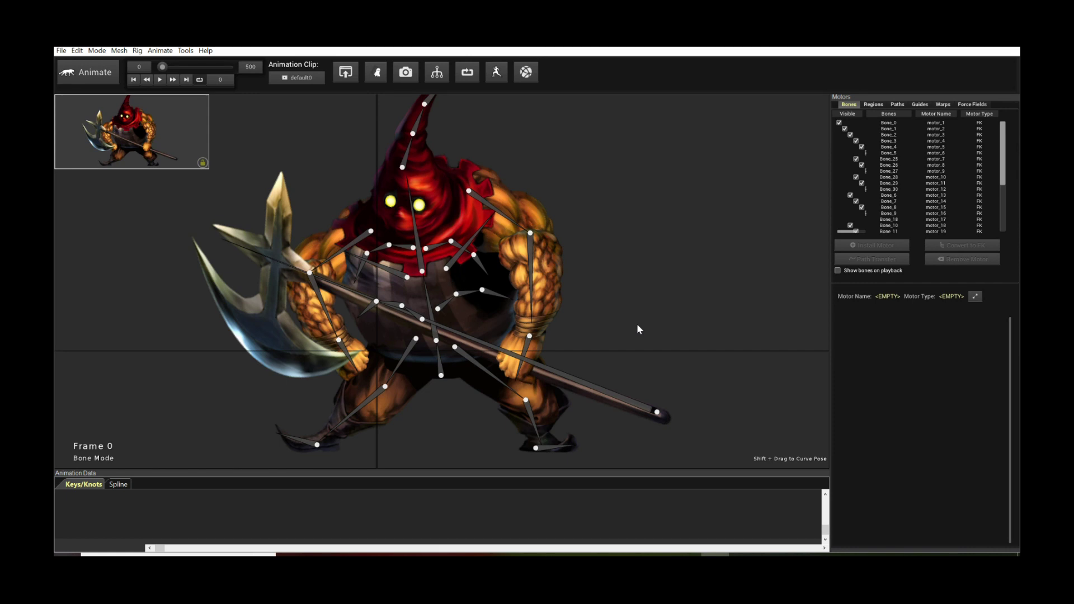
scroll(504, 320, "up", 2)
left_click(425, 304)
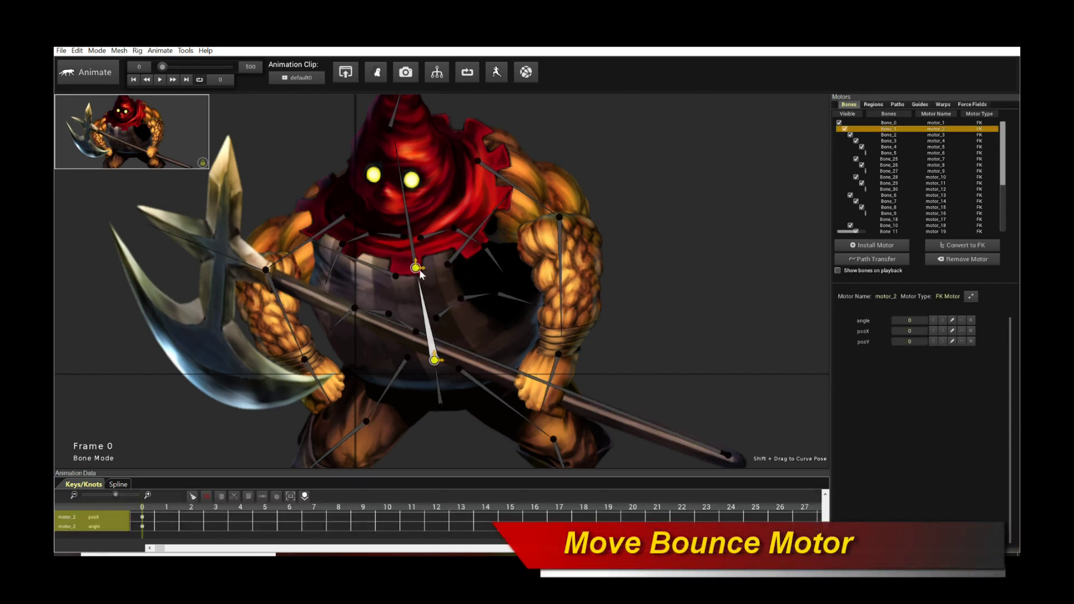
left_click(873, 245)
scroll(592, 356, "down", 3)
left_click(593, 357)
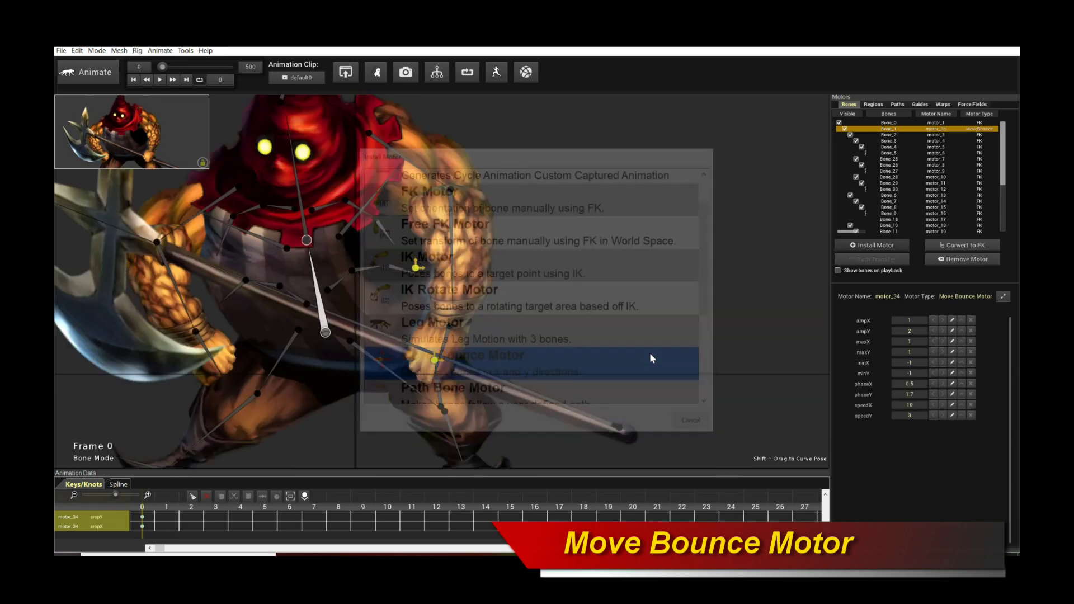
- Play back the animation to check the bounce of the spine bone, then stop playback
scroll(702, 311, "up", 3)
key("space")
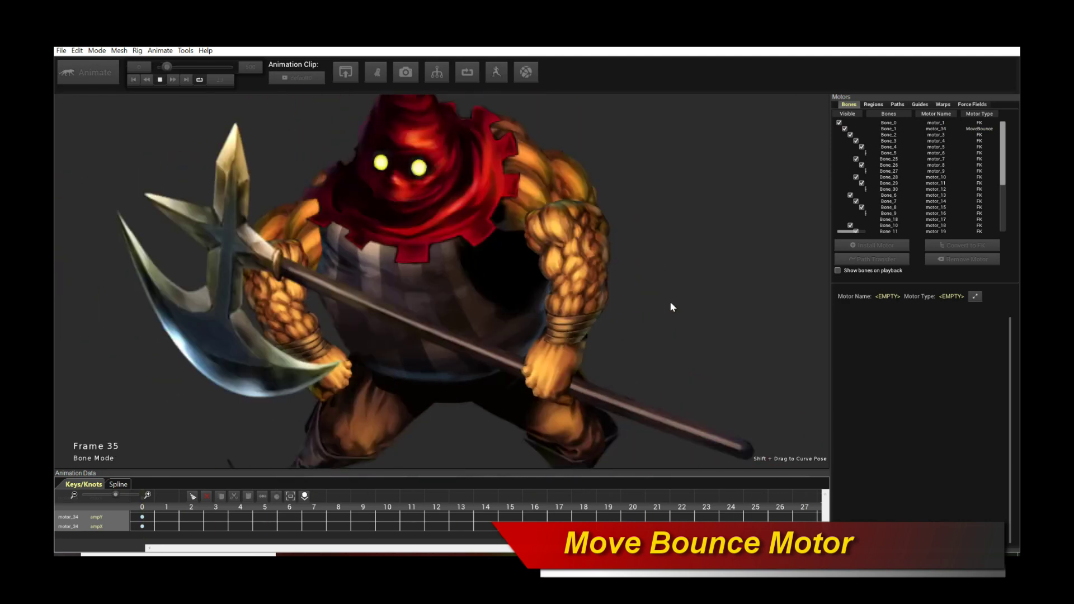
key("space")
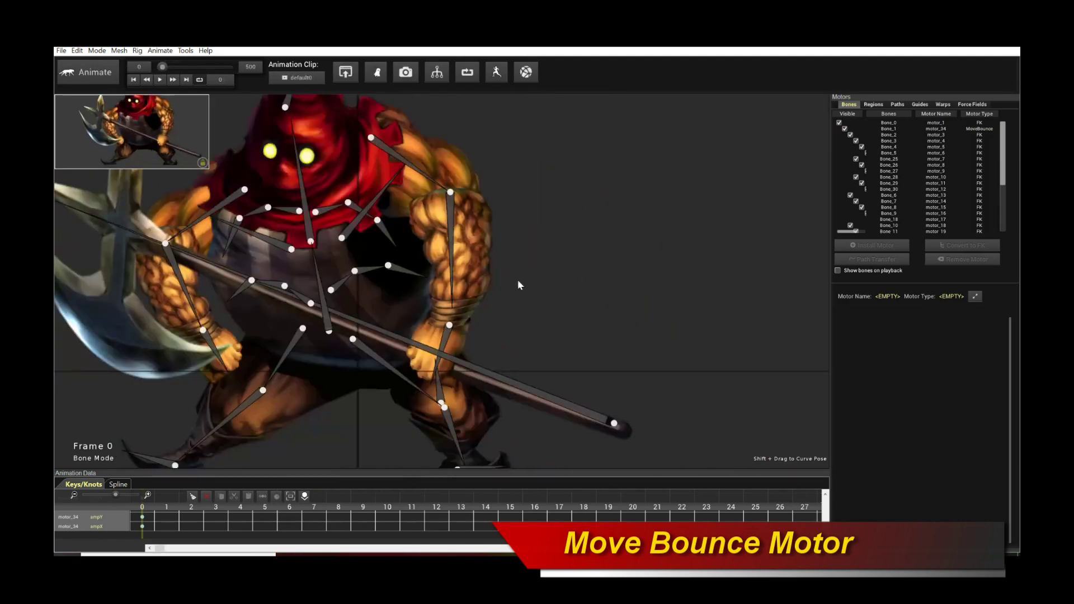
- Set ampY of the spine bone's Move Bounce Motor to 0 and play back the result
scroll(493, 281, "up", 3)
left_click(272, 254)
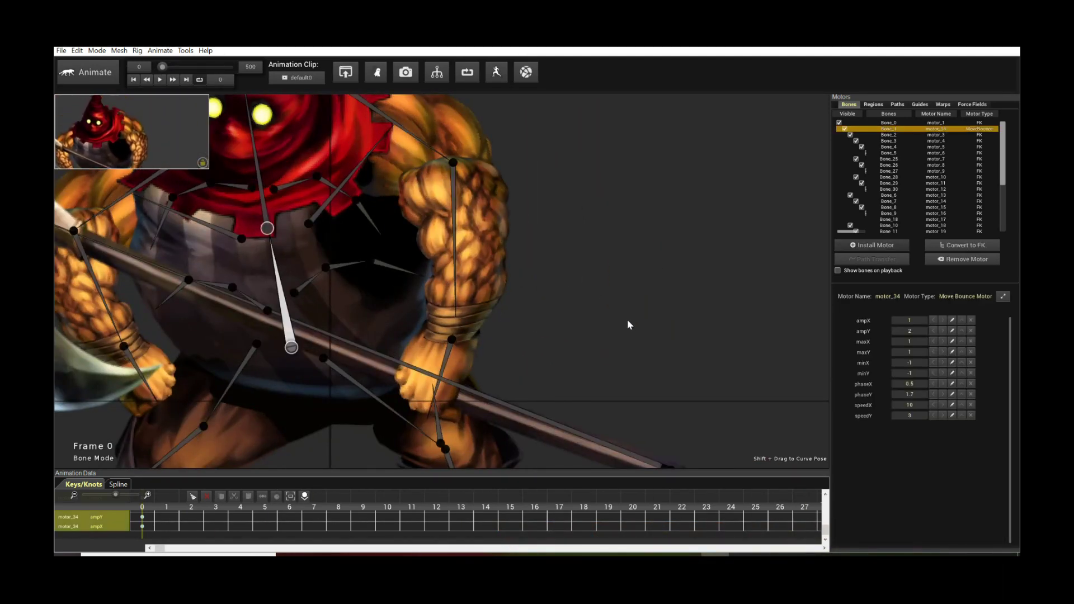
left_click(913, 331)
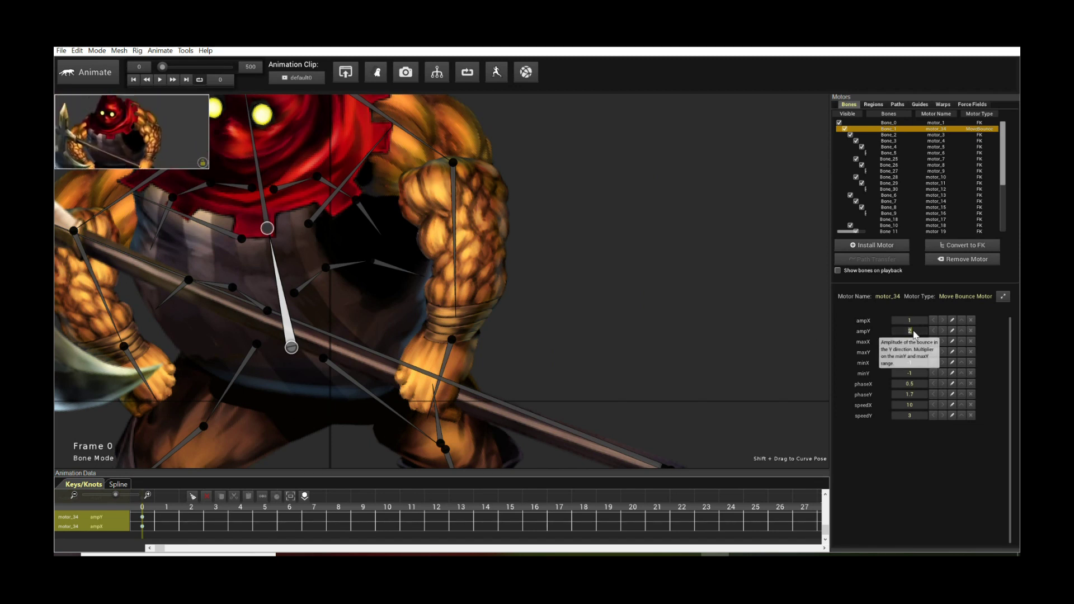
scroll(798, 276, "down", 3)
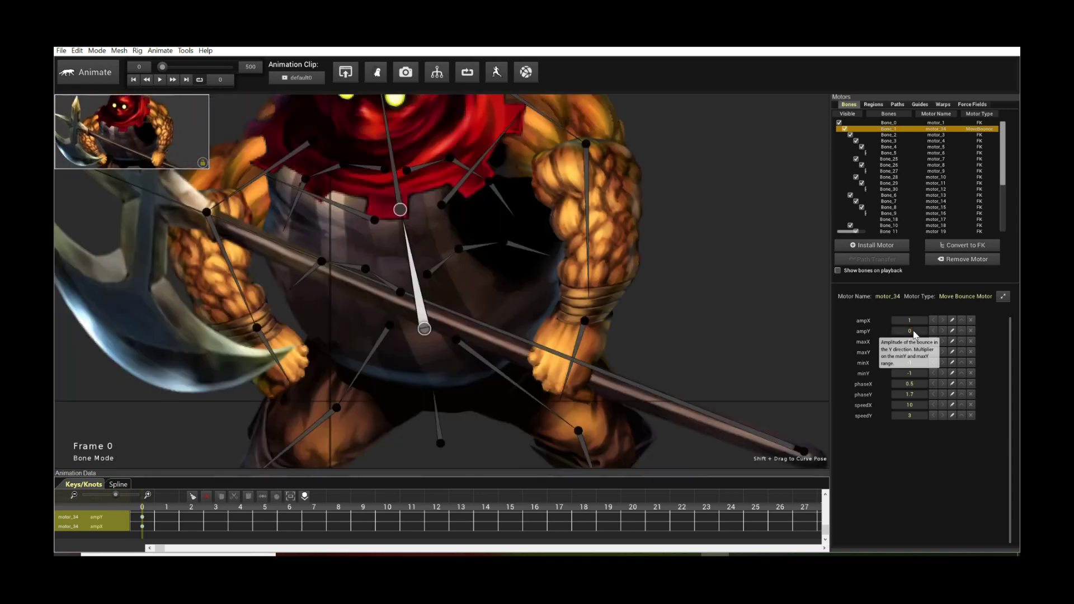
scroll(758, 266, "down", 3)
key("space")
key("space")
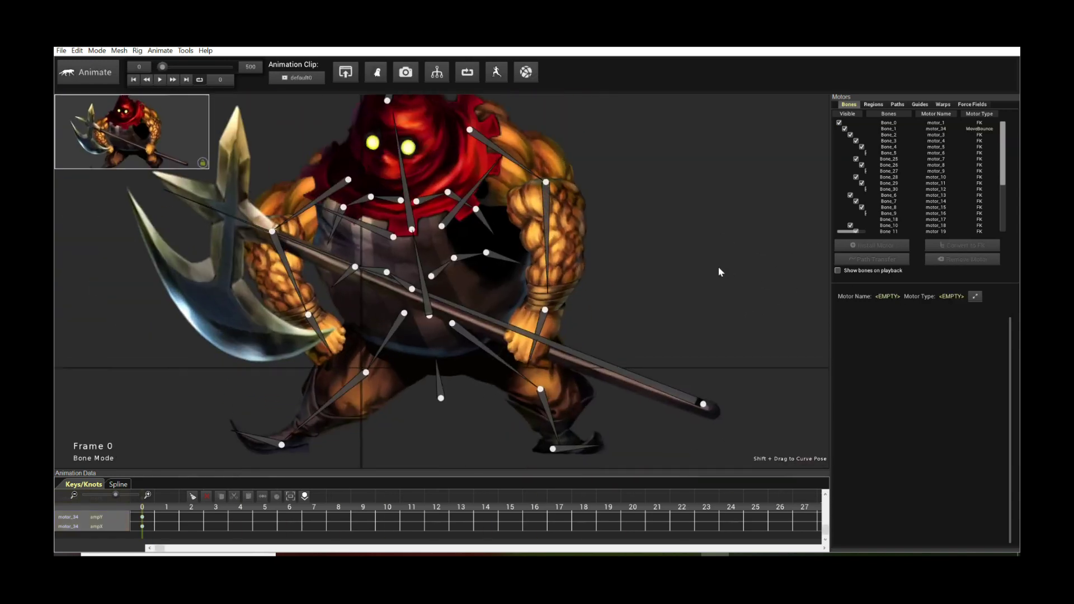
- Set ampX of the spine bone's Move Bounce Motor to 0.1 and preview the motion
scroll(457, 290, "up", 4)
left_click(412, 277)
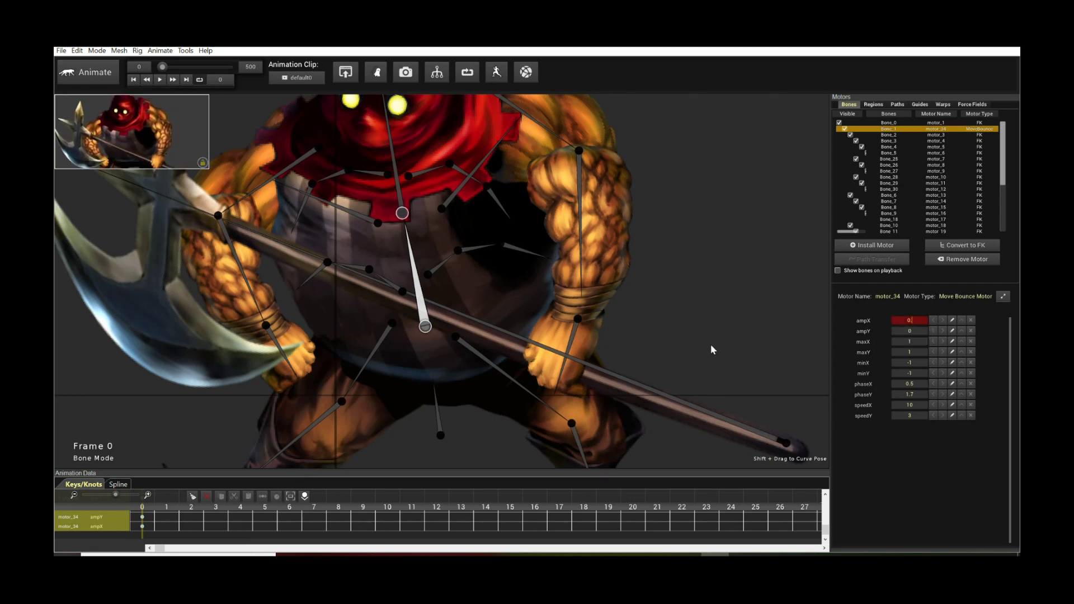
scroll(710, 344, "down", 2)
scroll(649, 325, "down", 3)
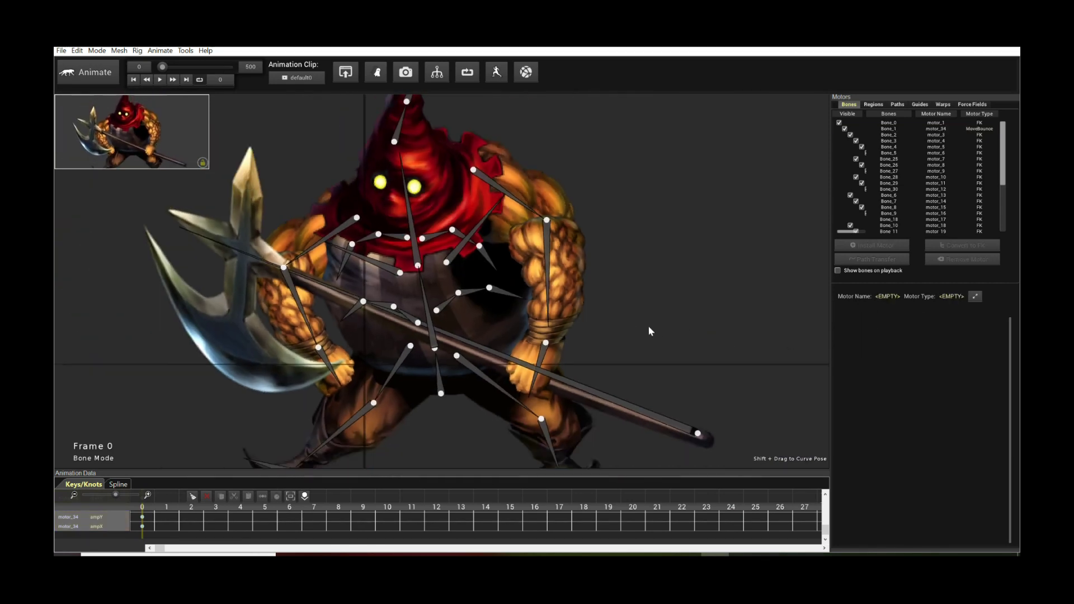
key("space")
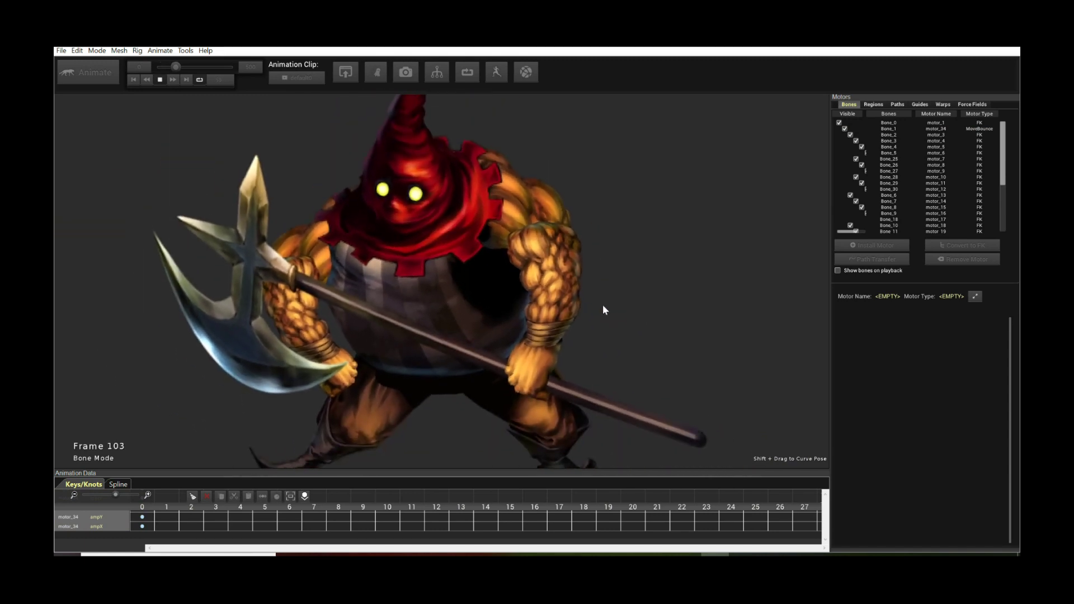
key("space")
- Open the speedX value of the spine bone's Move Bounce Motor for editing and deselect the bone
scroll(461, 294, "up", 4)
left_click(419, 293)
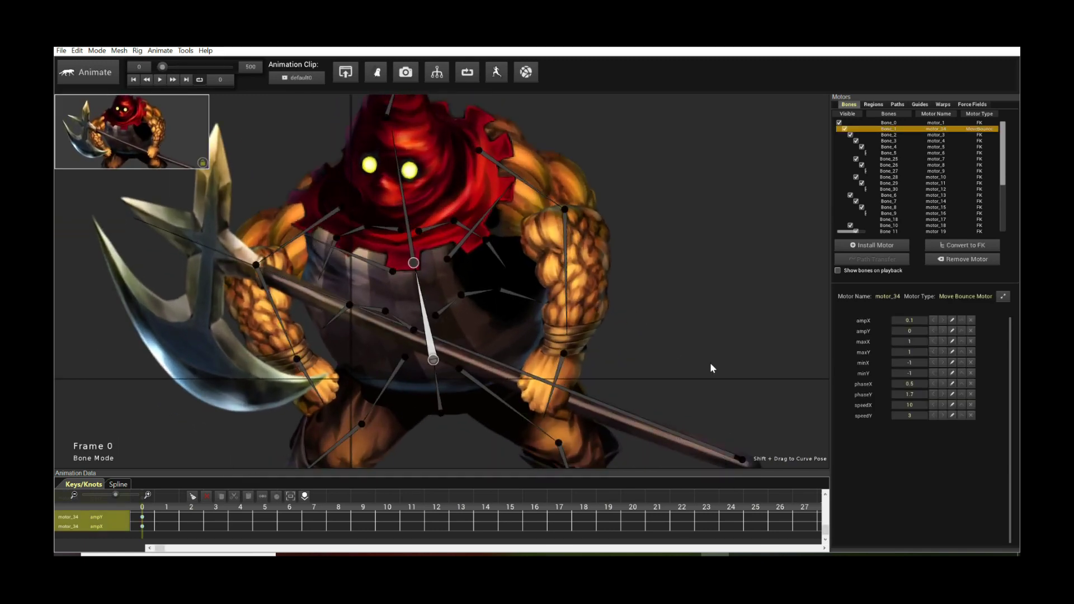
double_click(914, 405)
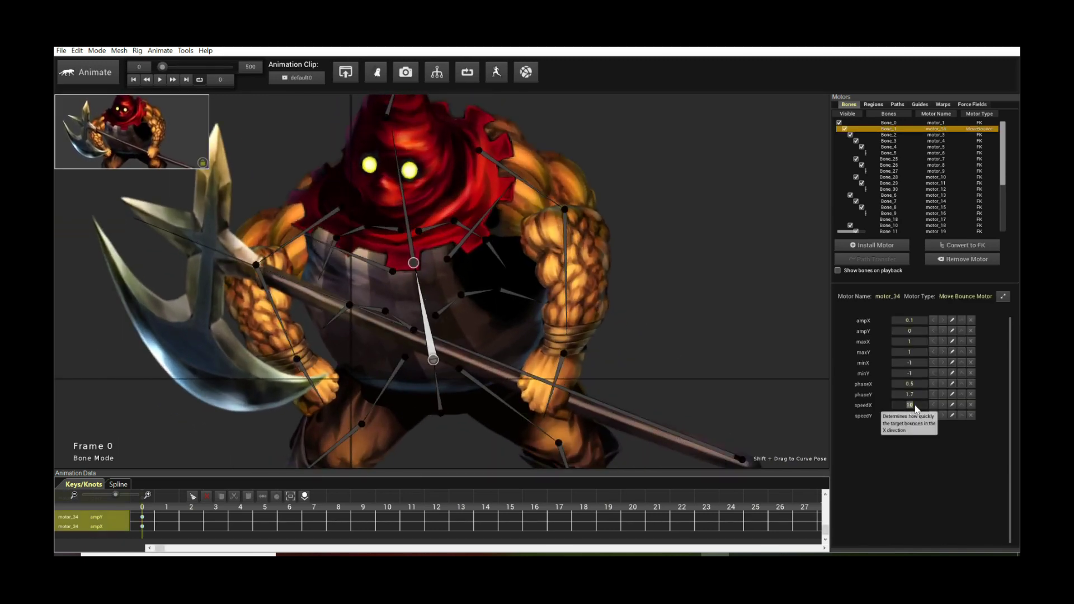
left_click(738, 304)
- Play back the animation and inspect the torso's swaying up close before stopping playback
key("space")
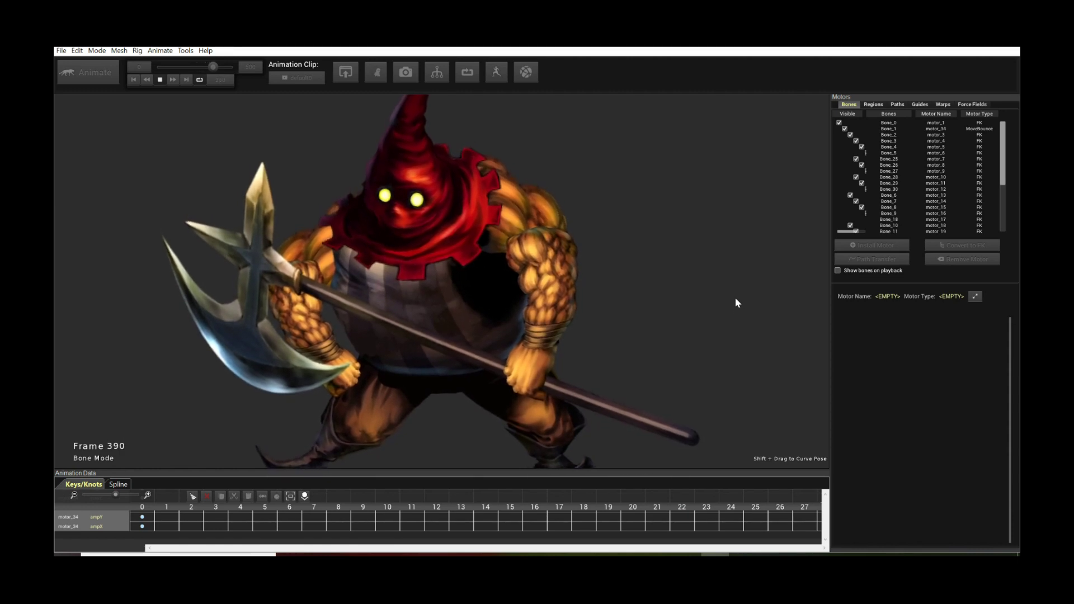
scroll(720, 284, "up", 2)
scroll(721, 289, "up", 2)
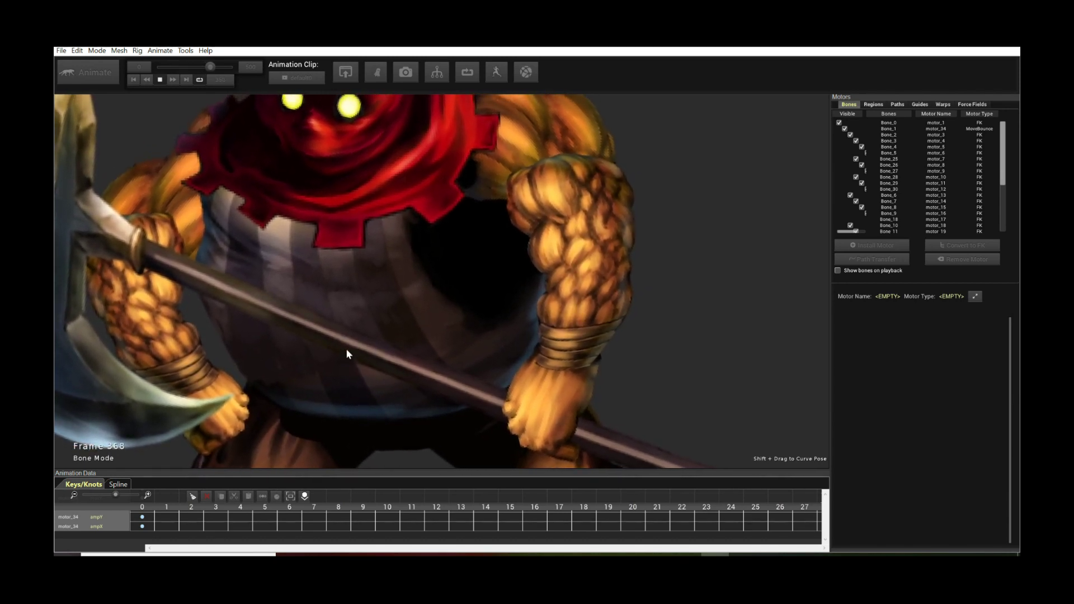
scroll(390, 351, "down", 2)
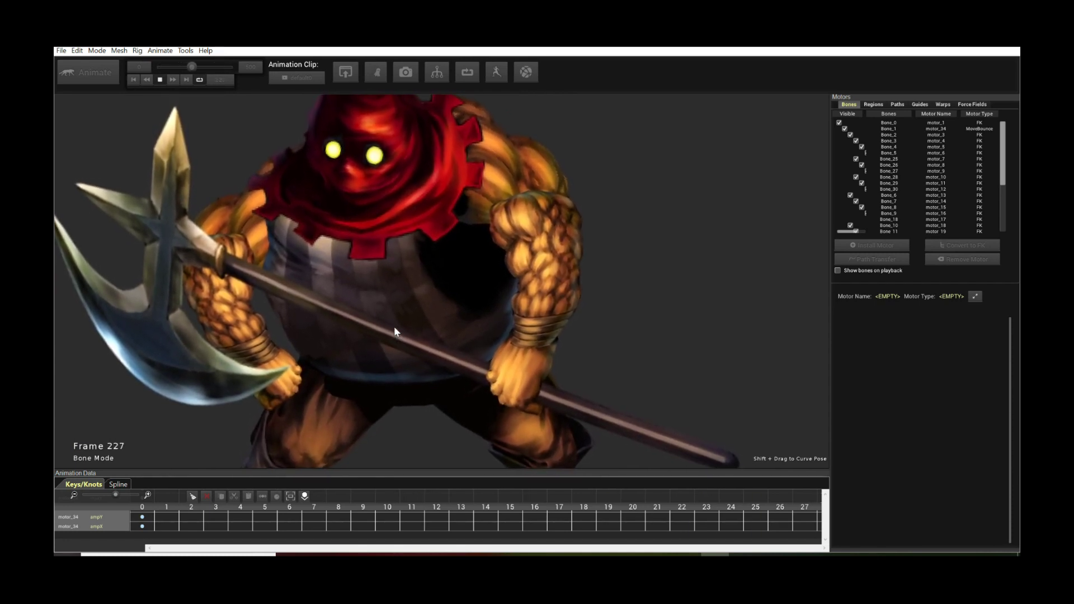
key("space")
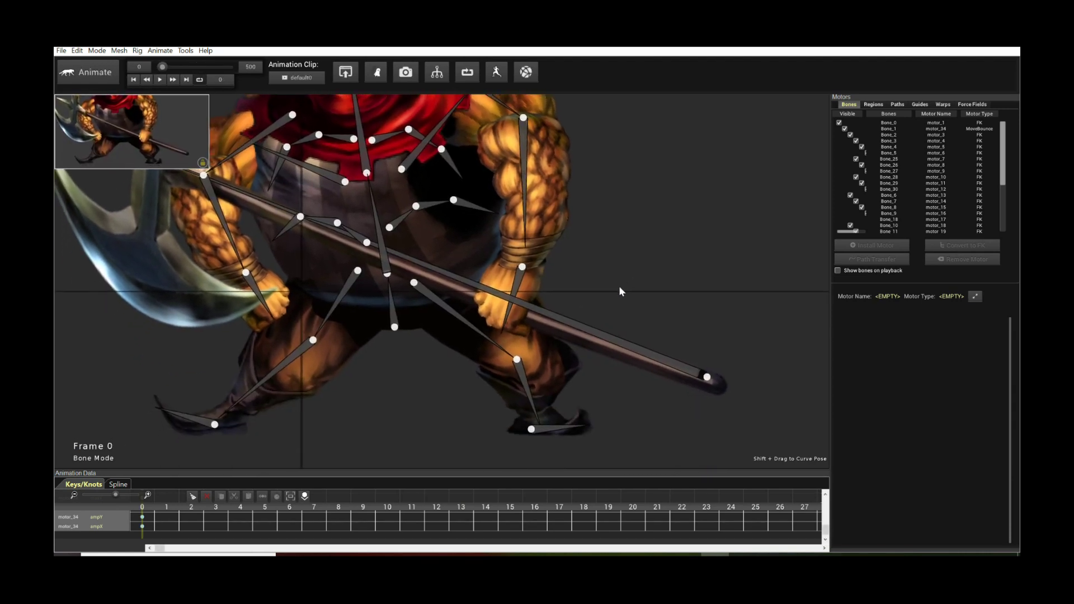
- Install a Smooth IK Motor on the thigh and shin bones of the leg farther from the axe blade, and try its foot target
left_click(522, 382)
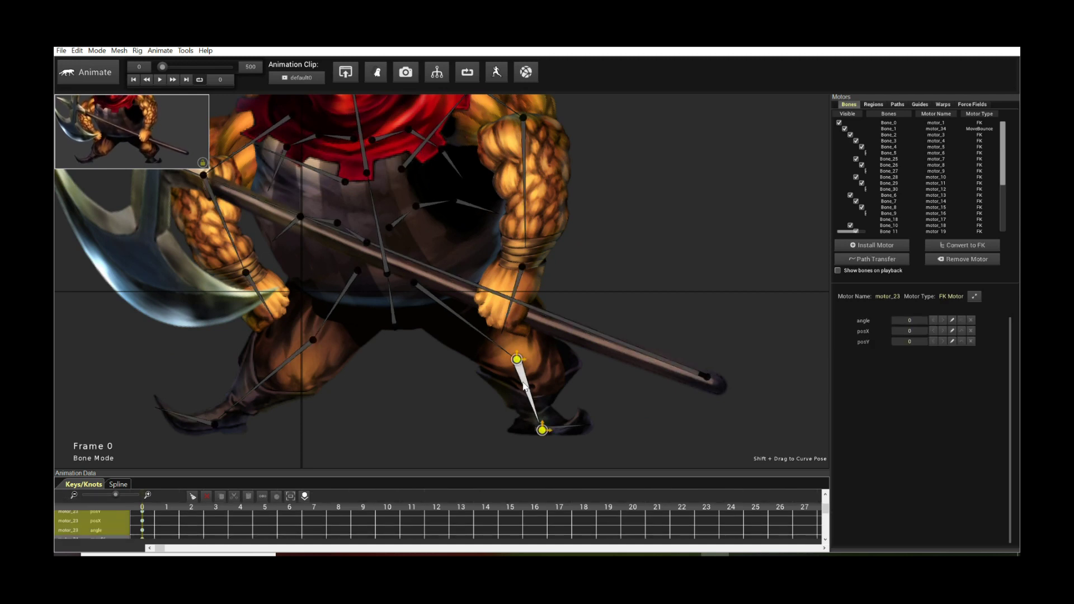
key("Escape")
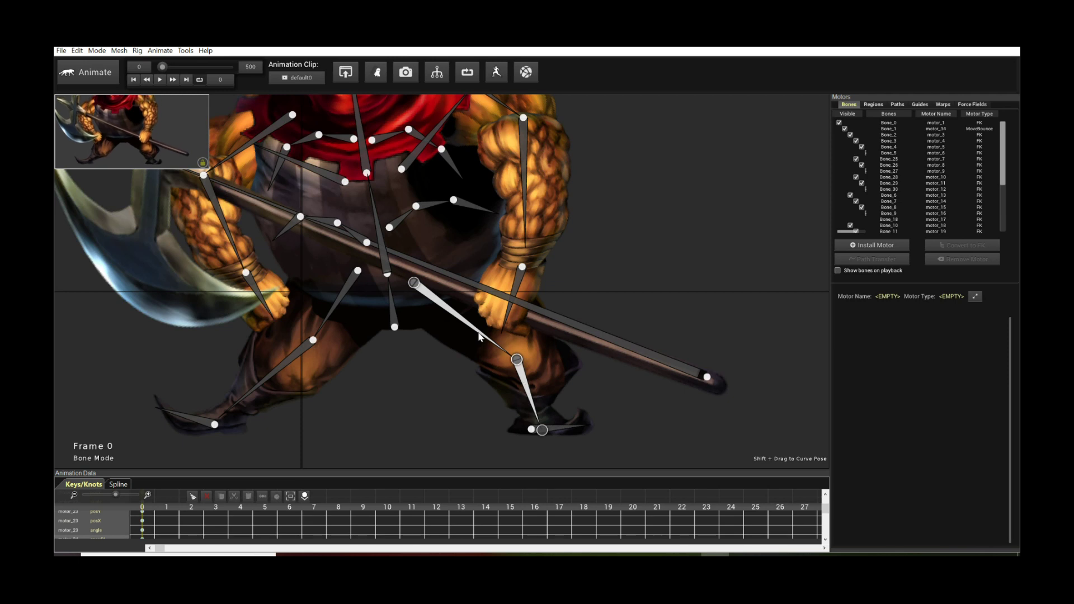
left_click(876, 245)
scroll(565, 348, "down", 2)
scroll(566, 347, "down", 5)
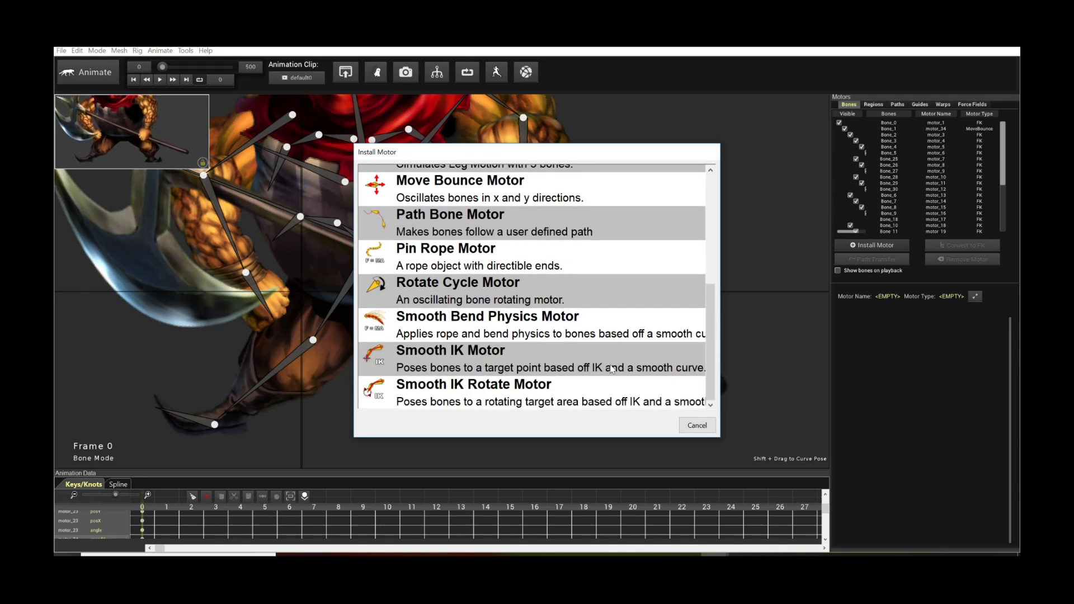
scroll(613, 370, "up", 3)
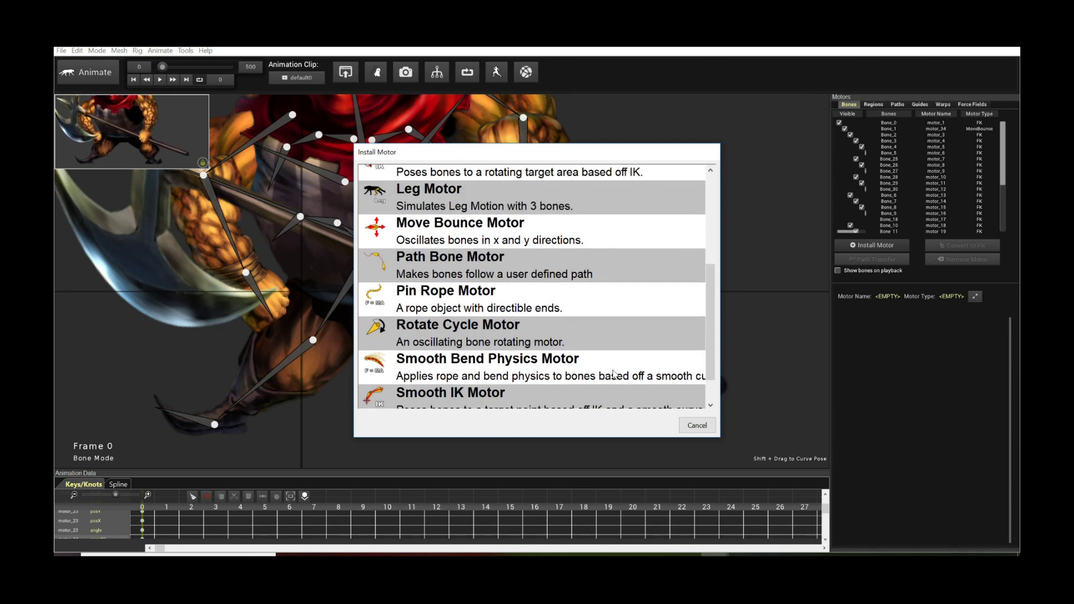
scroll(544, 199, "up", 1)
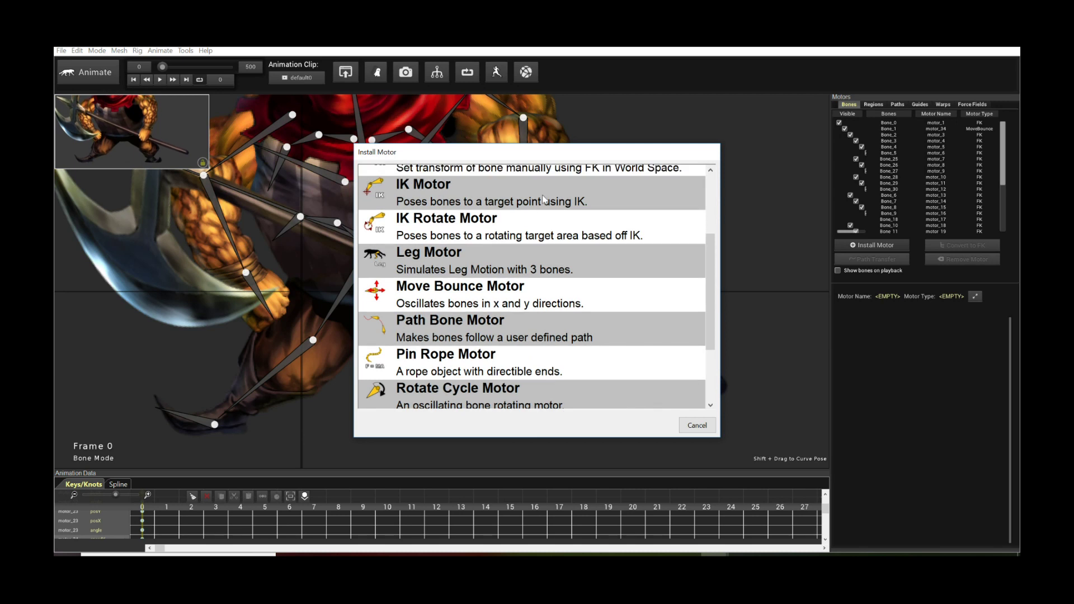
scroll(585, 337, "down", 3)
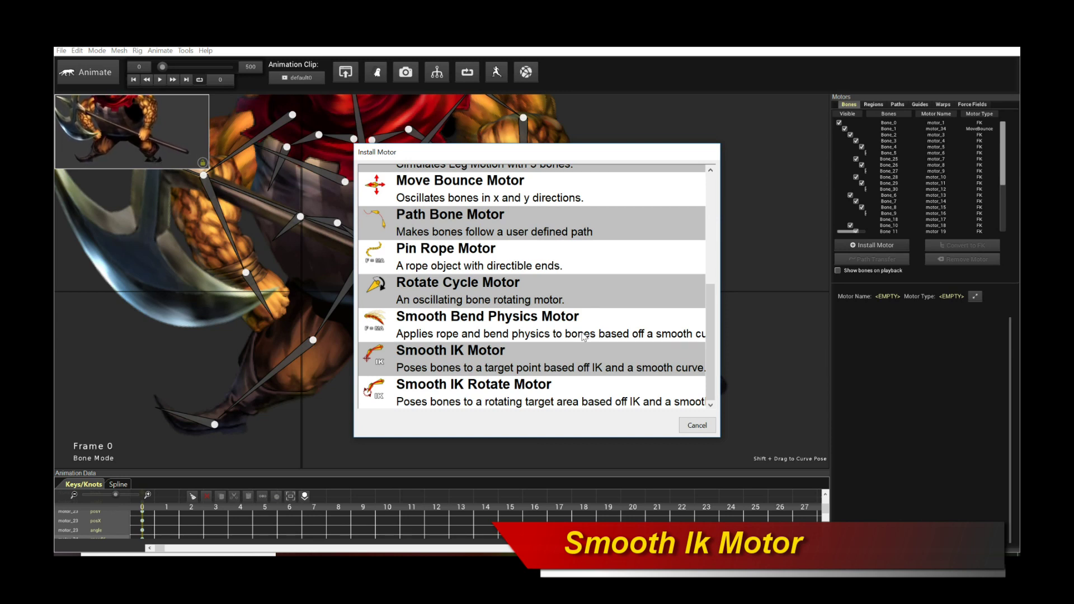
double_click(583, 368)
mouse_move(547, 435)
left_mouse_down()
mouse_move(520, 428)
mouse_move(546, 429)
left_mouse_up()
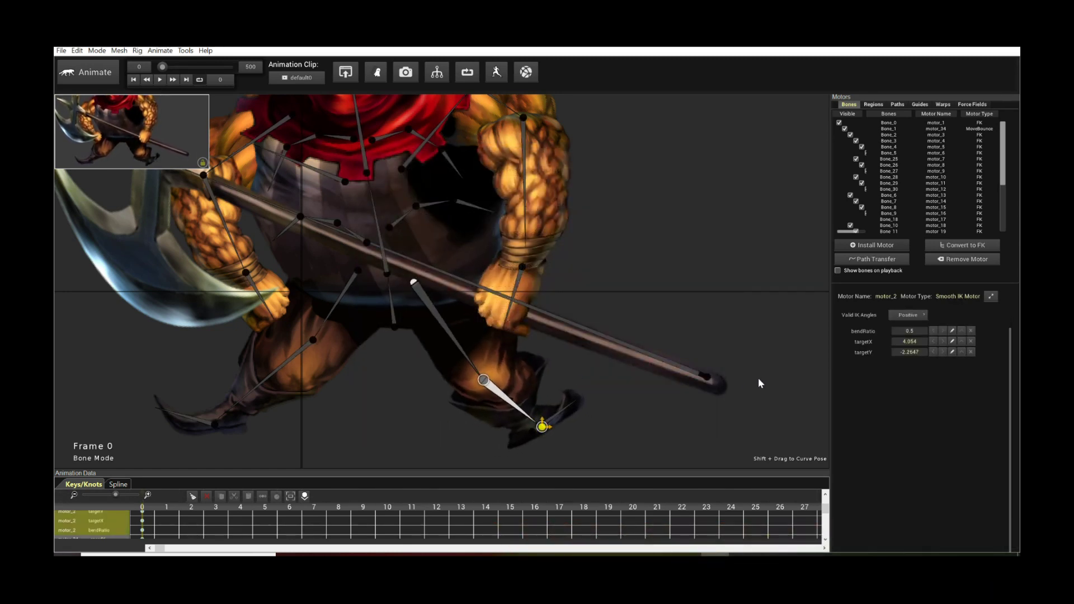
- Set the Smooth IK Motor's Valid IK Angles to Negative and place the foot target at about X 3.63, Y -2.28
left_click(908, 328)
left_click_drag(546, 428, 516, 432)
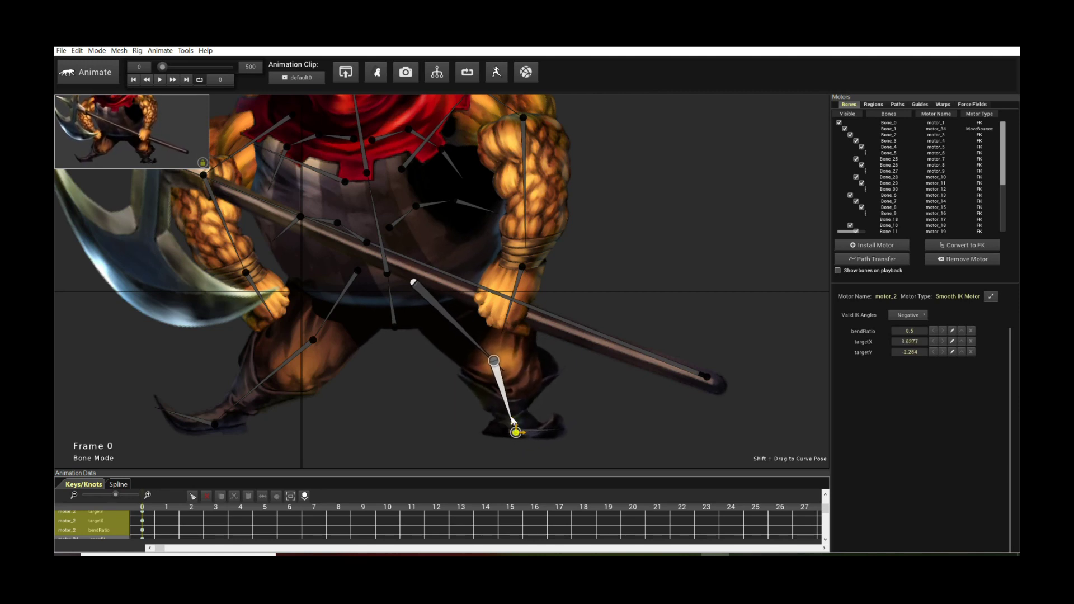
- Install a Smooth IK Motor on the thigh and shin bones of the leg nearer the axe blade
left_click(301, 354)
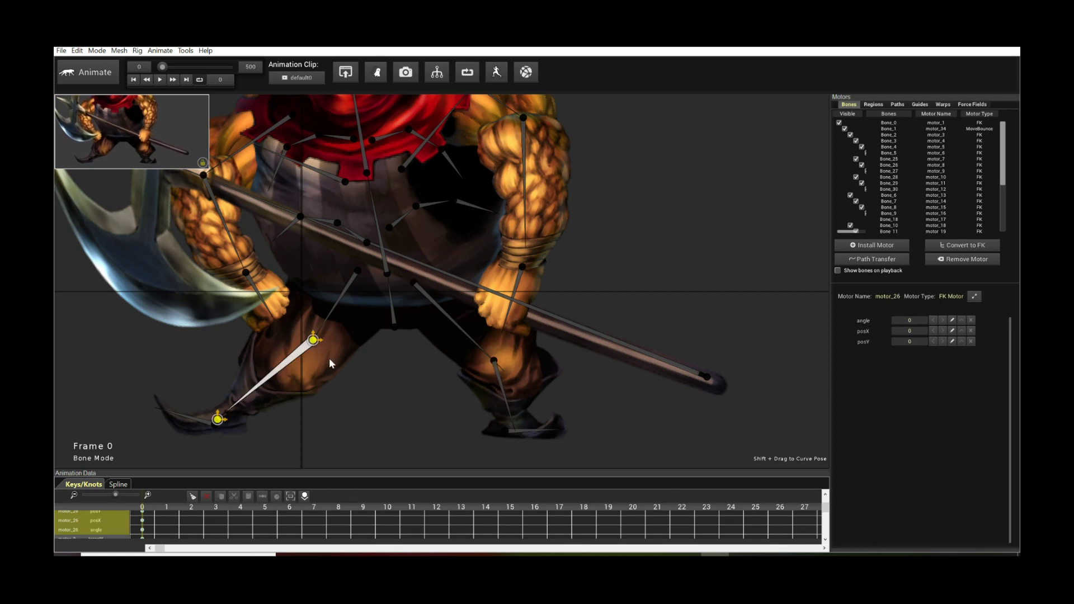
left_click(328, 358)
left_click(315, 354)
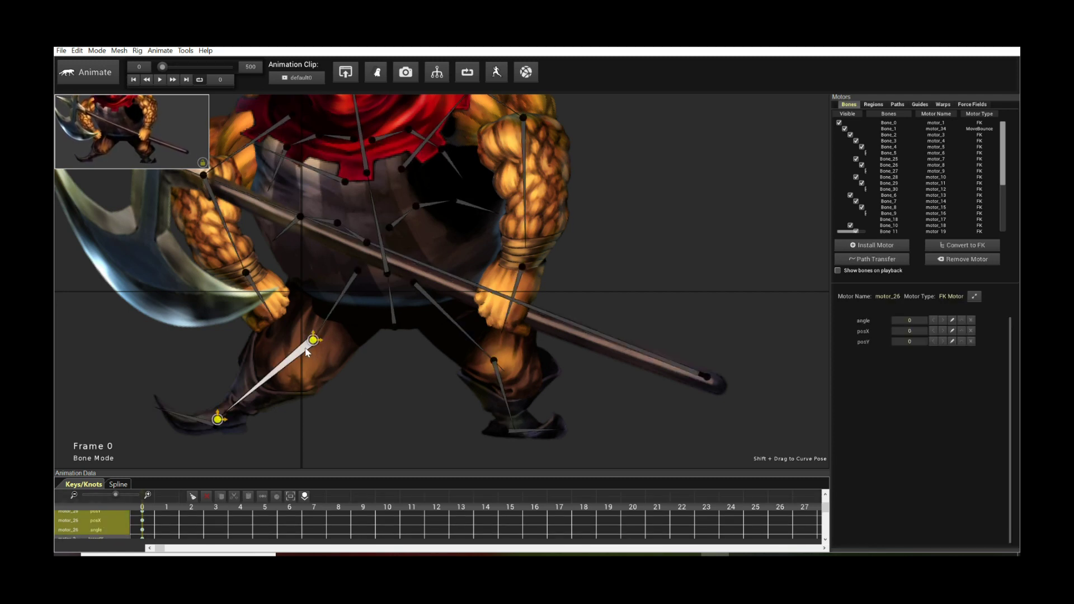
left_click(872, 245)
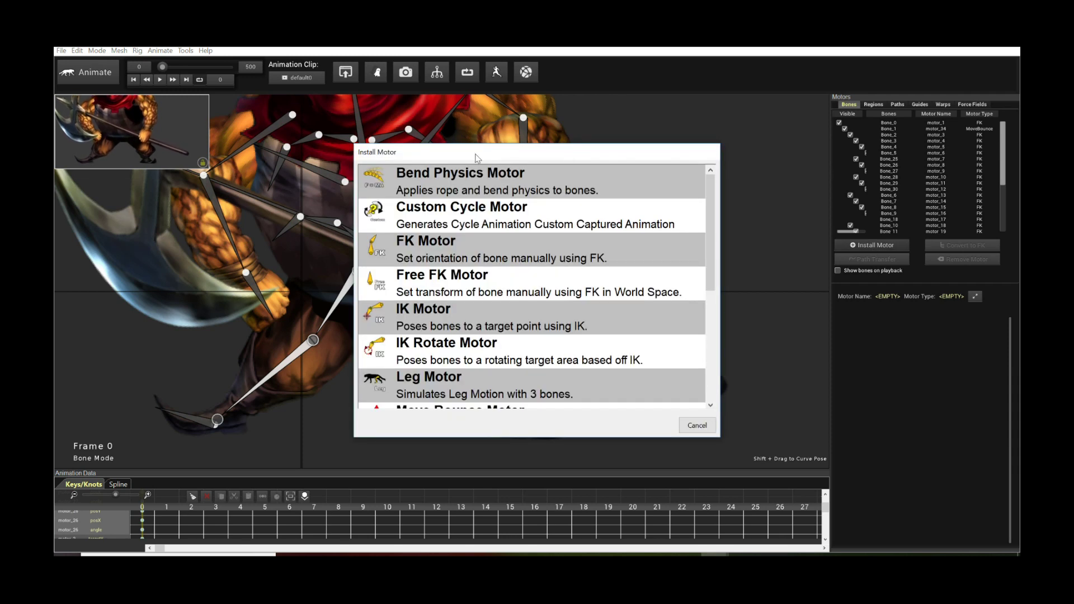
left_click_drag(480, 152, 615, 171)
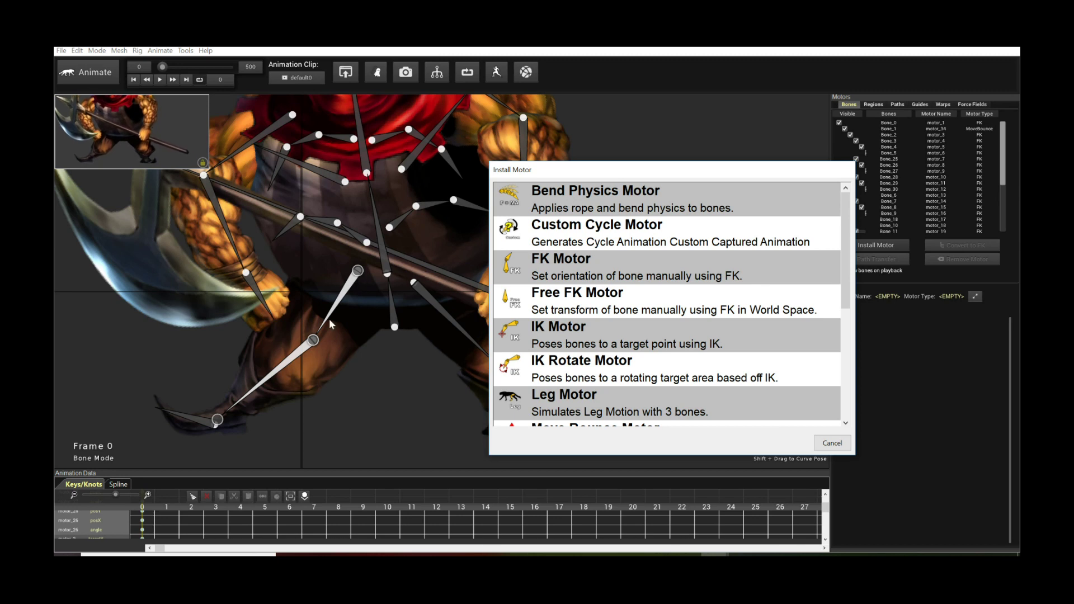
scroll(669, 344, "down", 6)
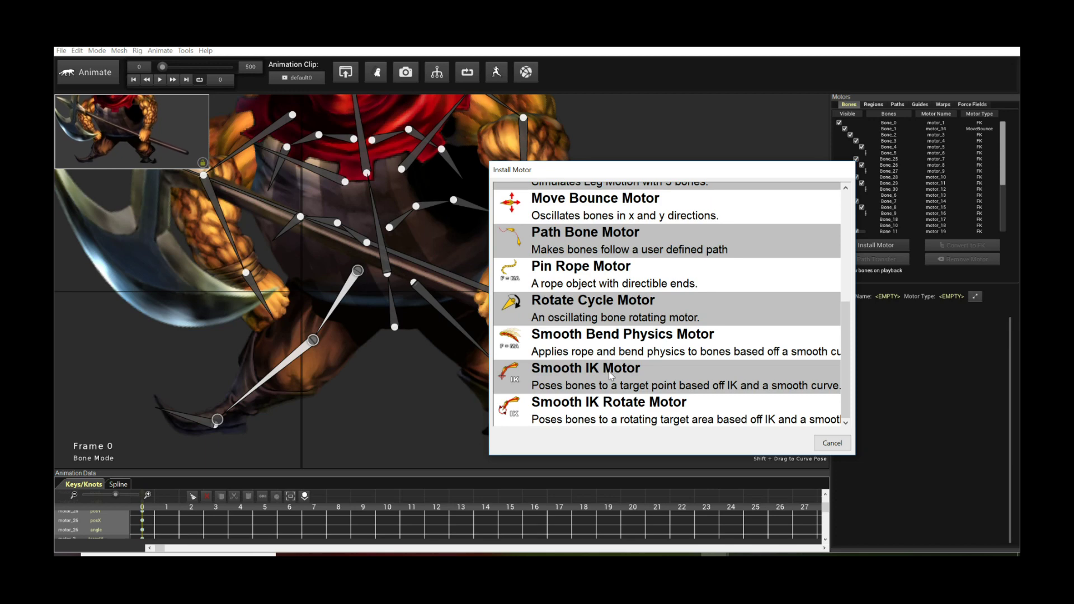
left_click(610, 376)
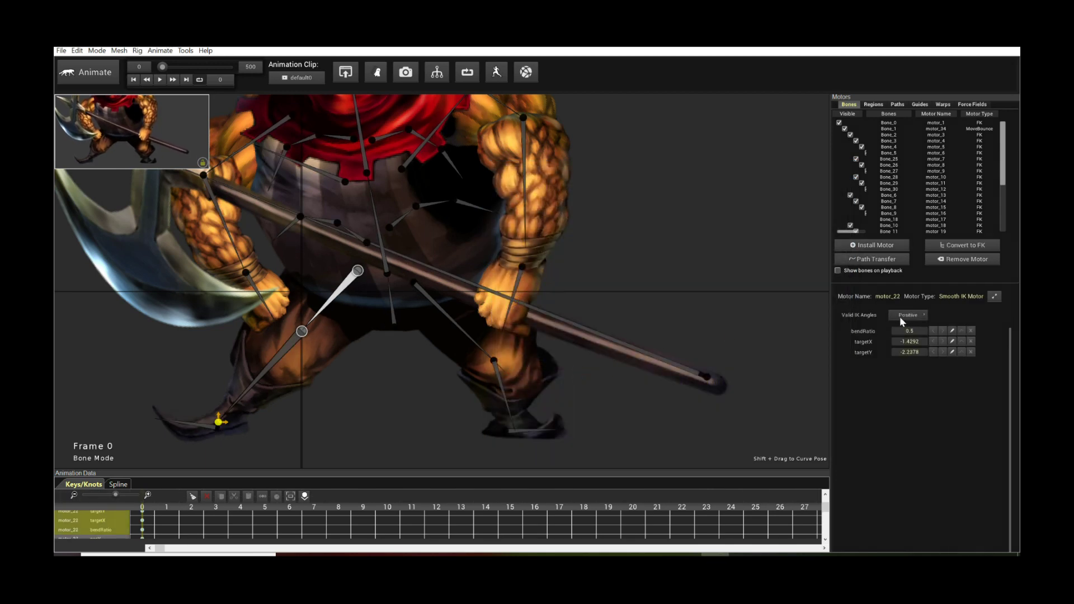
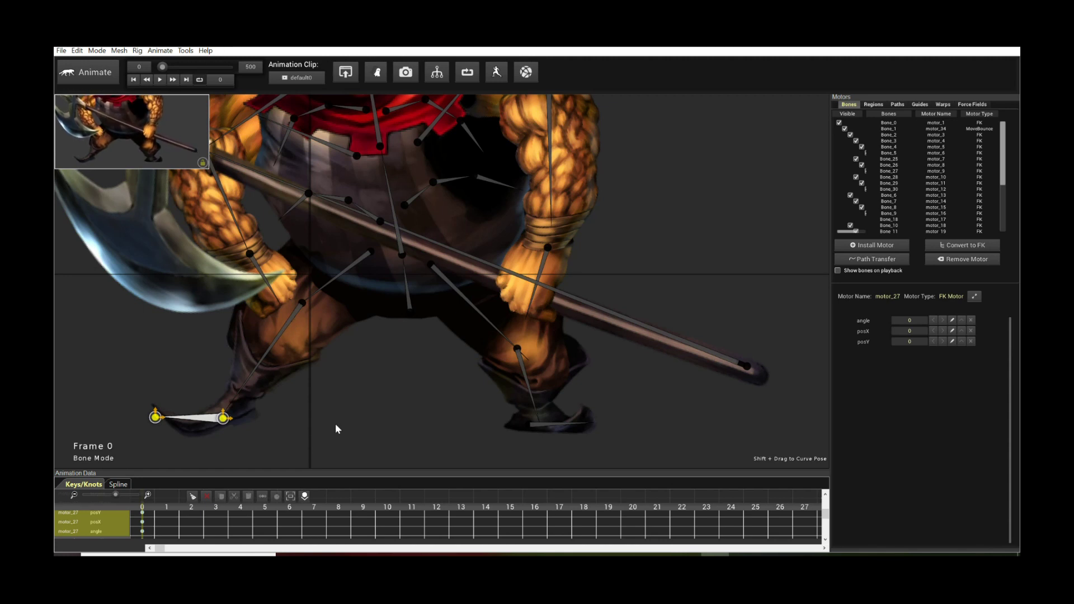
- Reposition the Smooth IK foot target of the axe-side leg to see how the foot bone follows
left_click(265, 359)
left_click_drag(225, 416, 230, 406)
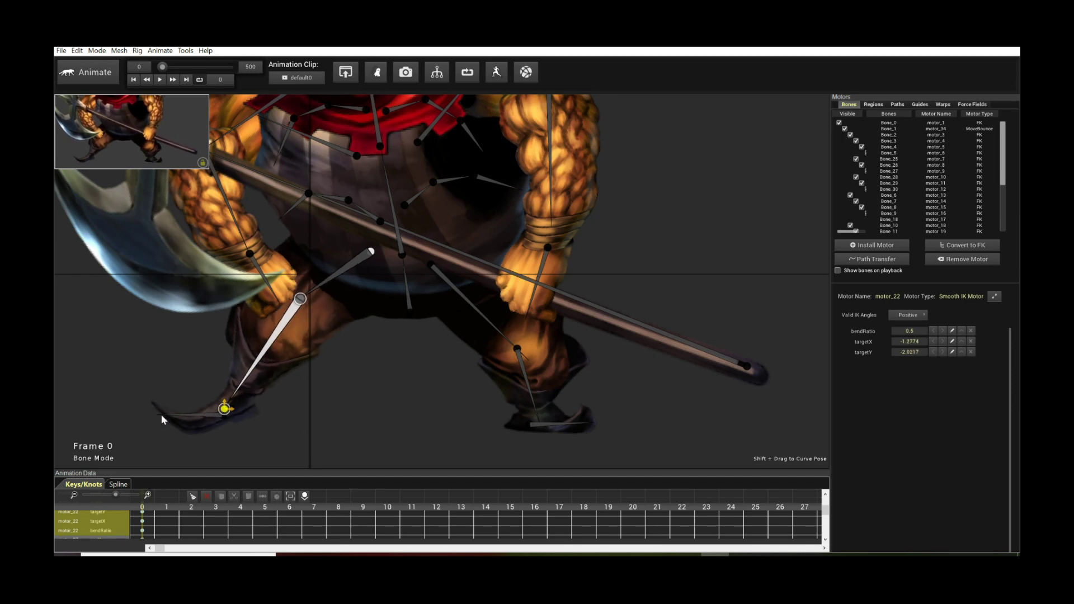
mouse_move(225, 412)
left_mouse_down()
mouse_move(262, 411)
mouse_move(224, 406)
mouse_move(241, 412)
left_mouse_up()
- Install a Free FK Motor on the axe-side foot bone and move the foot back to the ankle
left_click(216, 416)
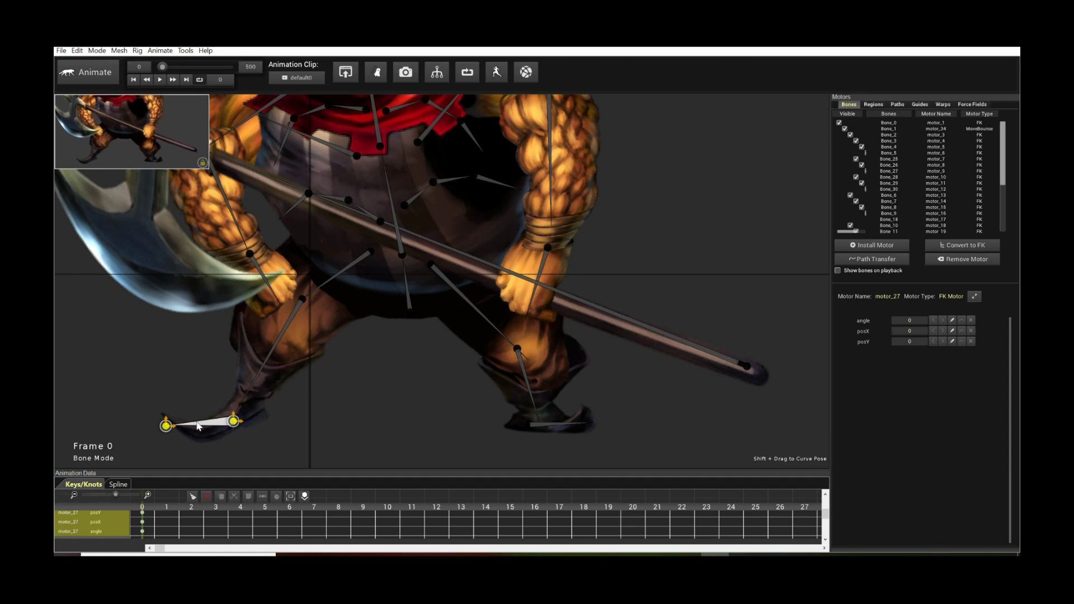
left_click(842, 248)
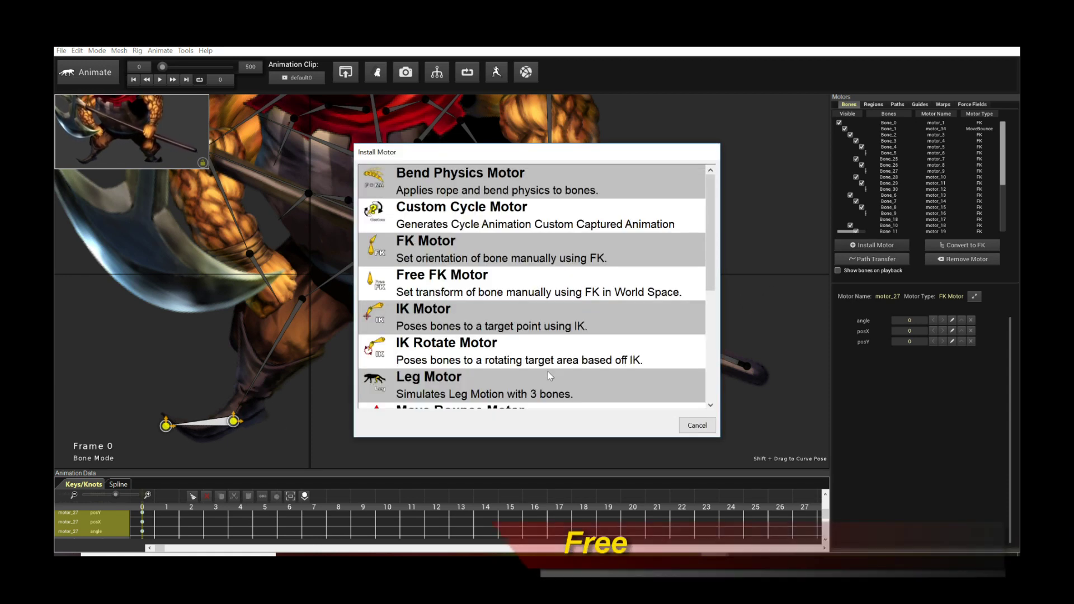
scroll(414, 252, "down", 1)
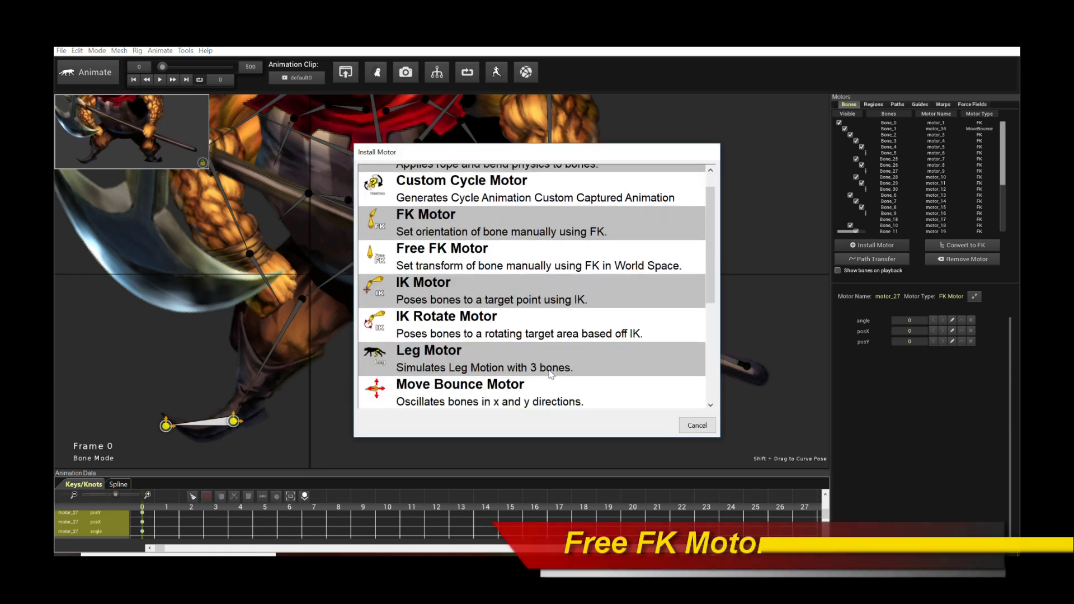
double_click(502, 253)
scroll(388, 361, "down", 2)
left_click(286, 434)
left_click_drag(304, 440, 290, 395)
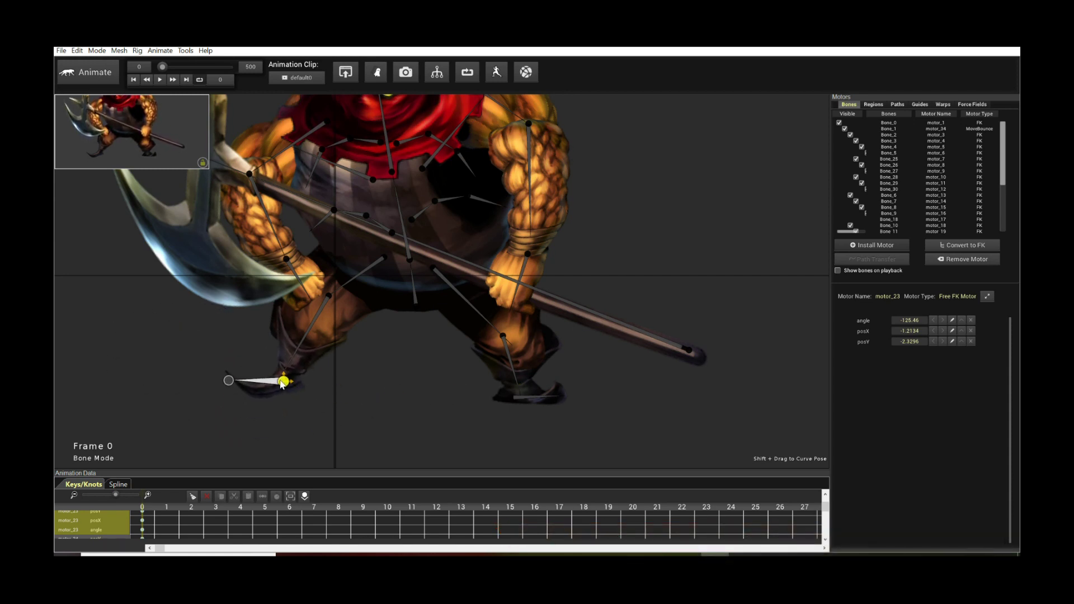
scroll(337, 390, "up", 1)
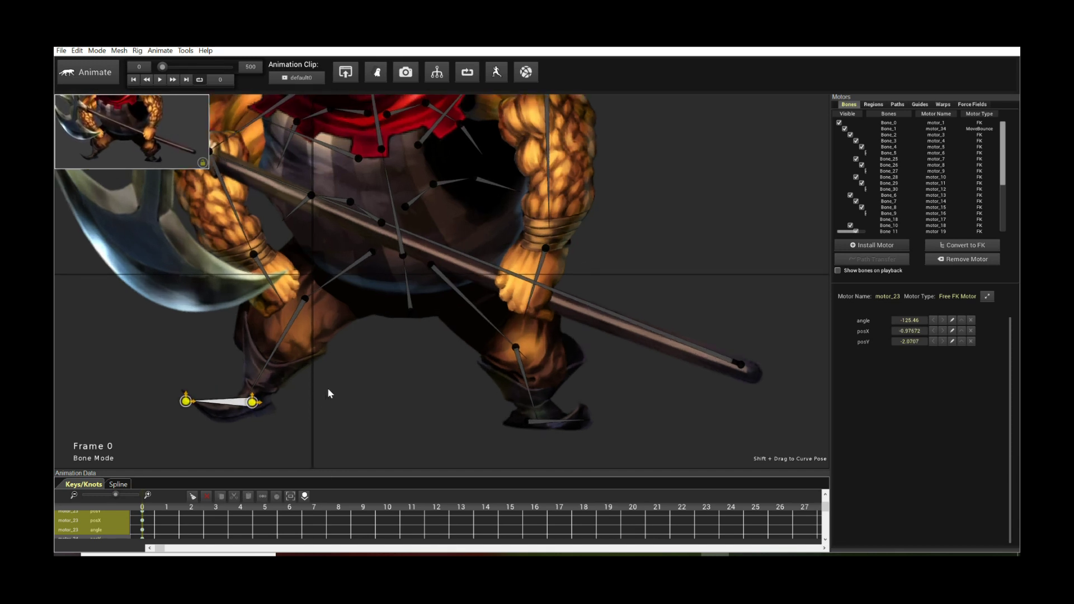
- Install a Free FK Motor on the other foot bone and rotate the foot flat on the ground
left_click(537, 417)
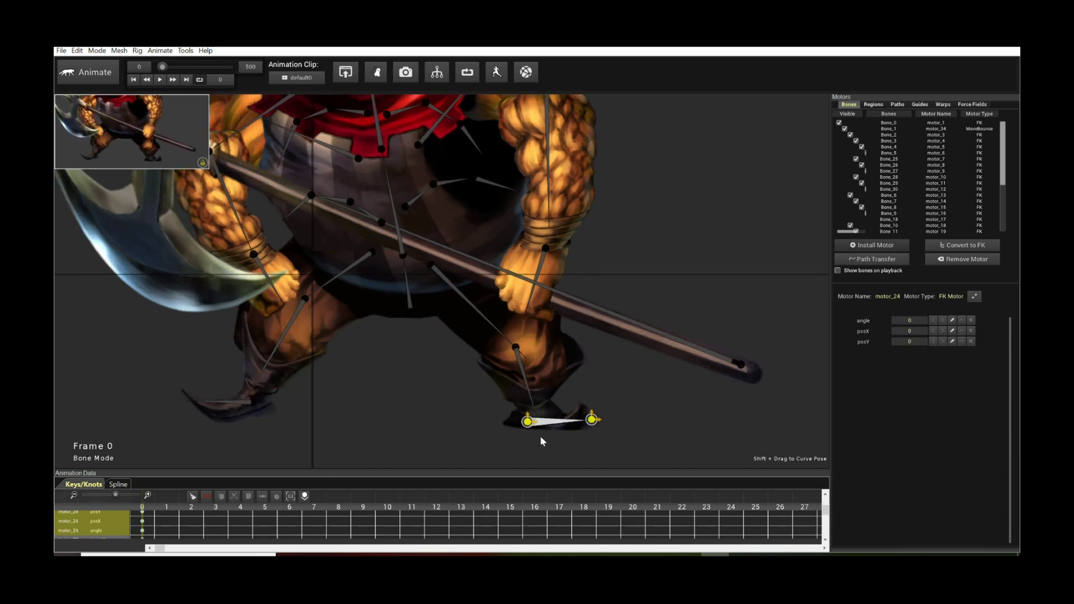
left_click(892, 246)
left_click(577, 288)
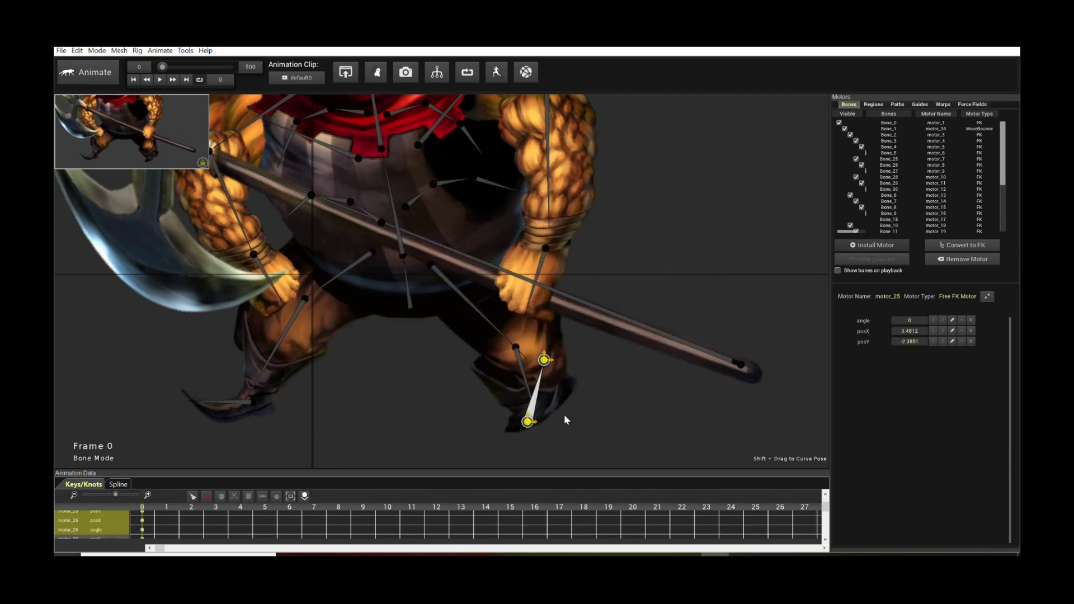
left_click_drag(547, 363, 589, 424)
left_click(619, 397)
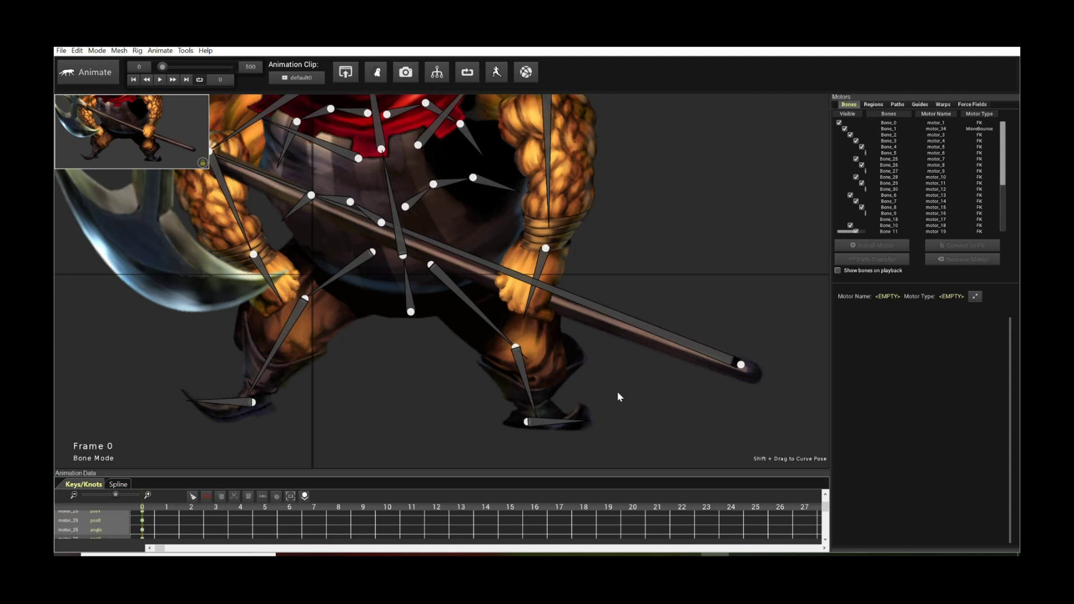
- Play back the idle motion to check the feet, once without bones and once with bones shown on playback
left_click(162, 80)
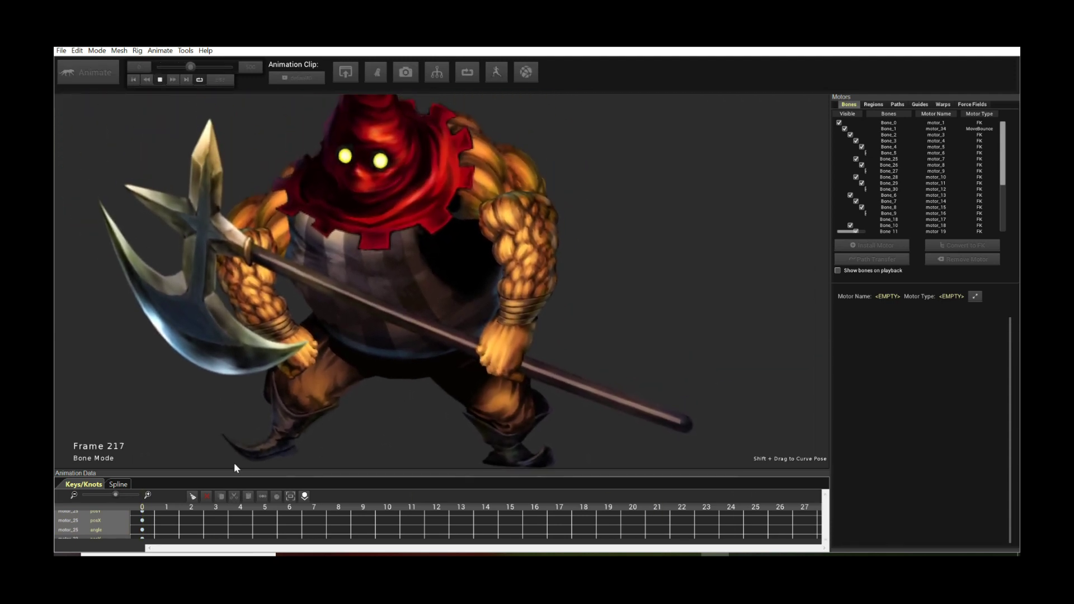
left_click(160, 80)
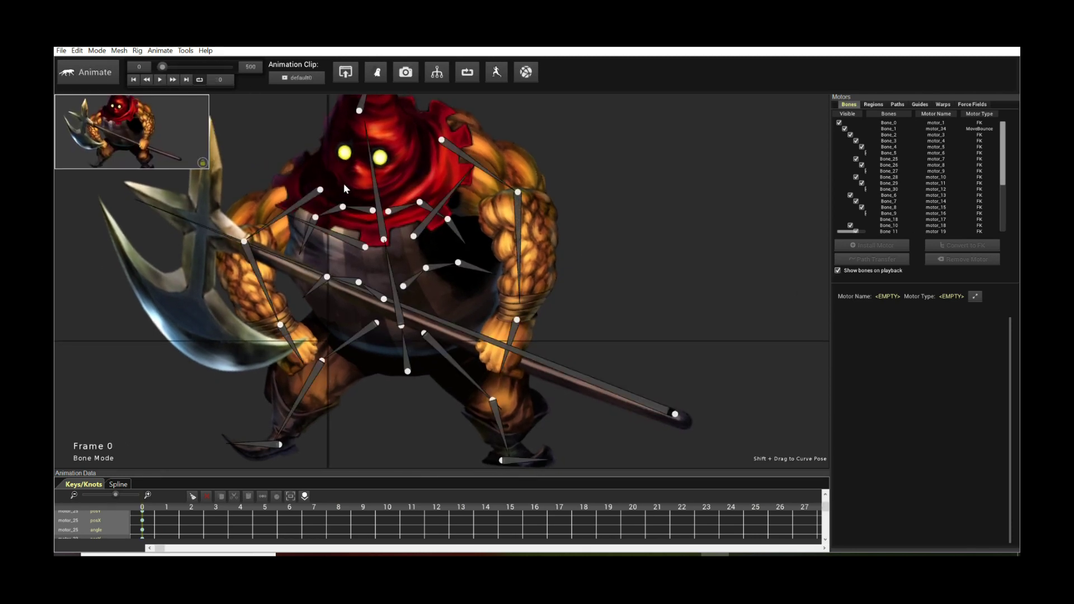
key("space")
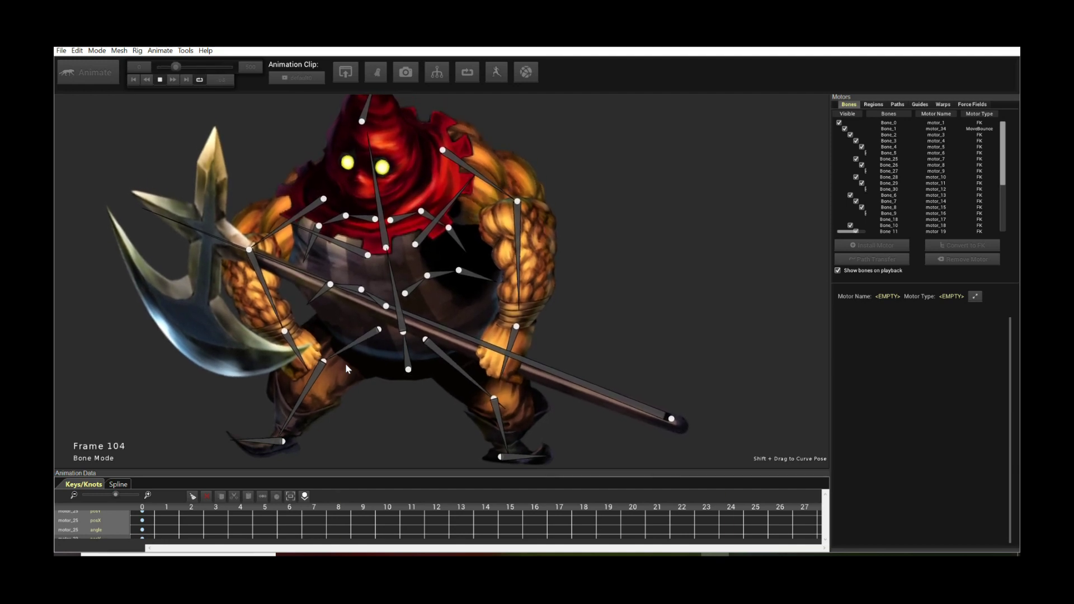
key("space")
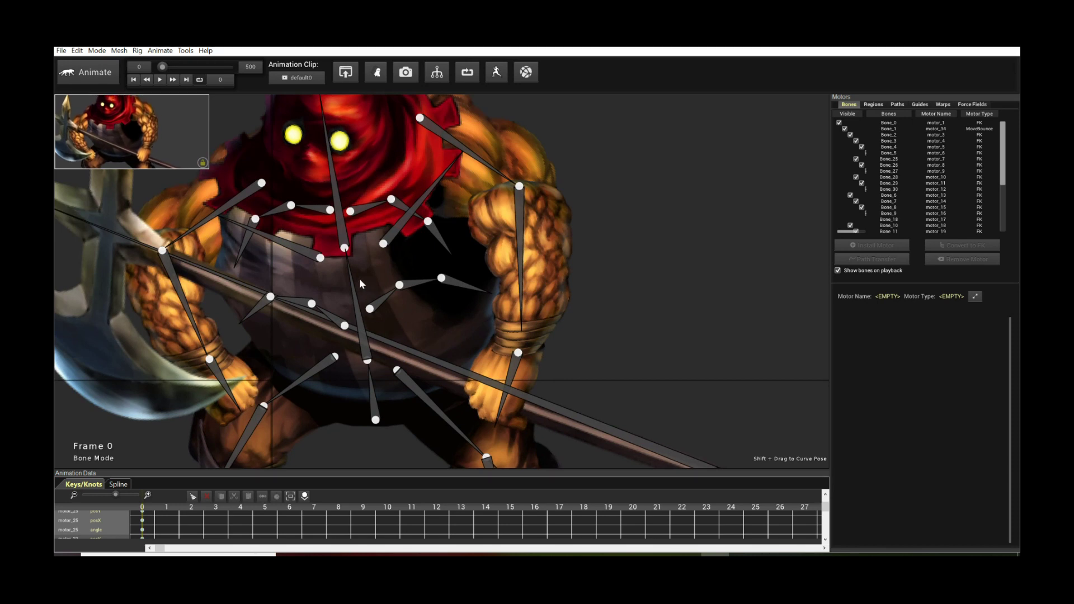
- Install a Move Bounce Motor on the head bone above the spine
left_click(355, 281)
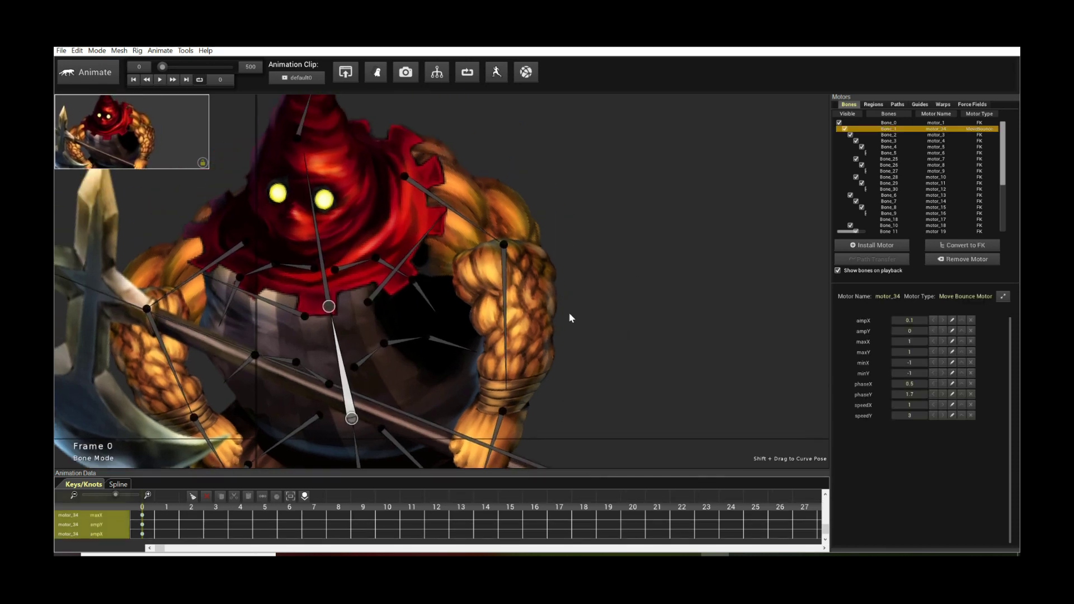
left_click(320, 245)
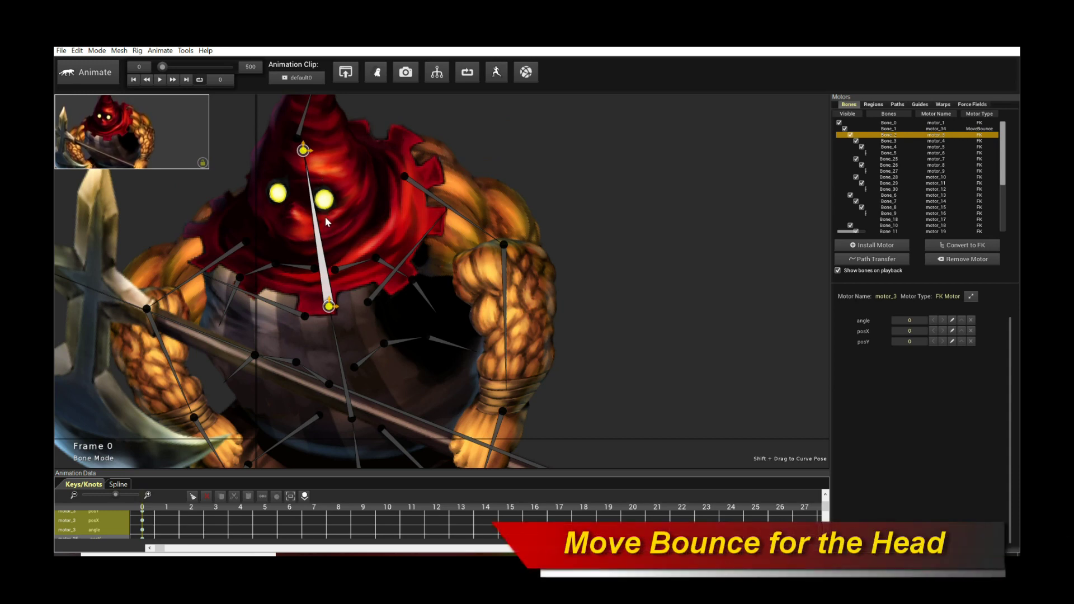
left_click(841, 246)
scroll(532, 308, "down", 2)
left_click(503, 366)
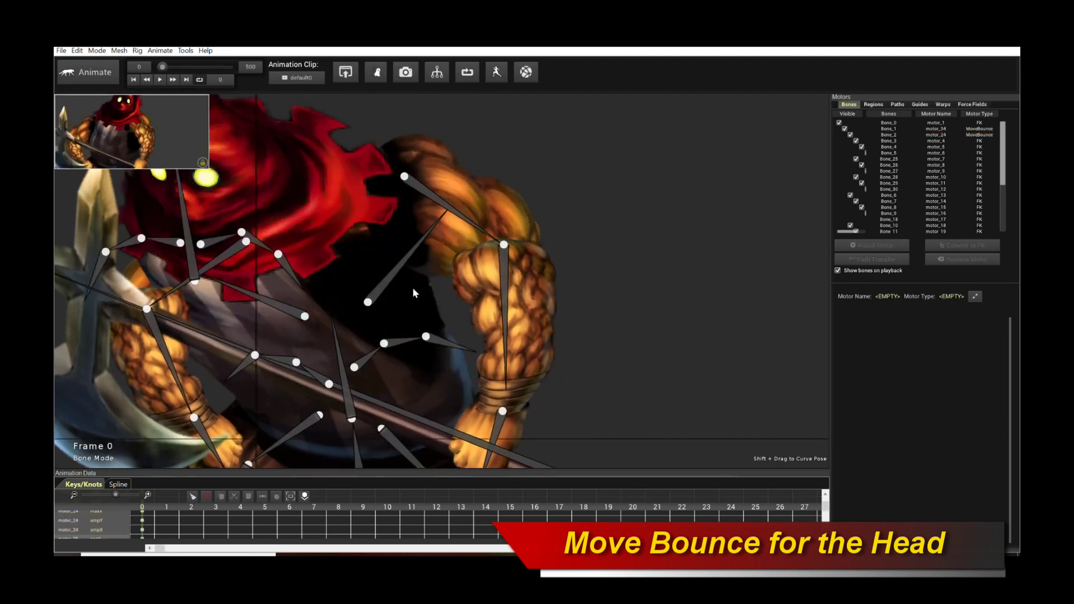
- Set ampY of the head bone's Move Bounce Motor to 0 and preview the motion
scroll(405, 287, "down", 3)
scroll(263, 235, "up", 3)
left_click(262, 234)
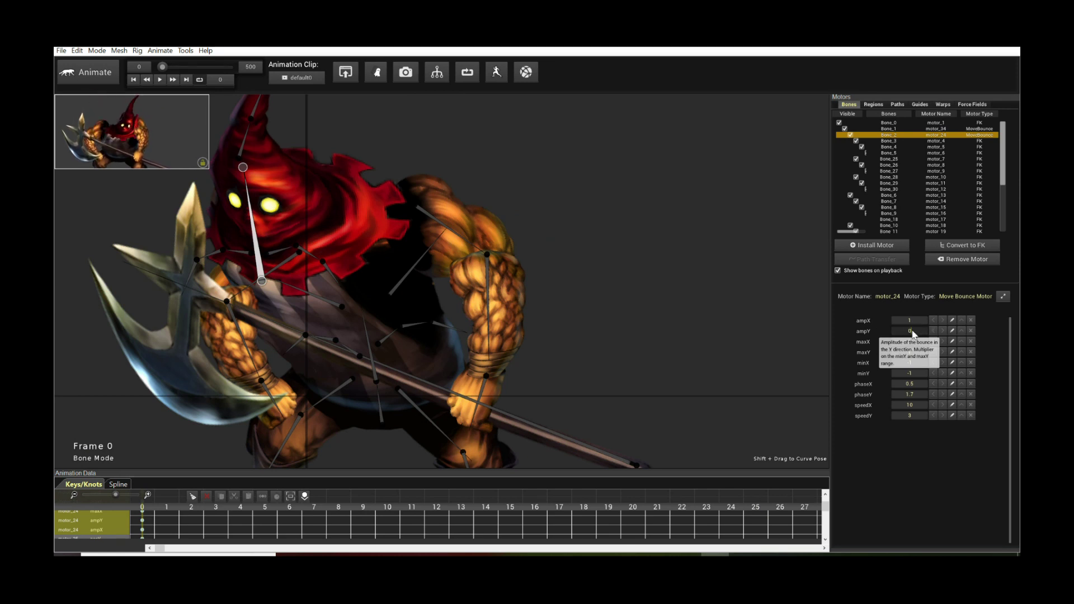
left_click(615, 265)
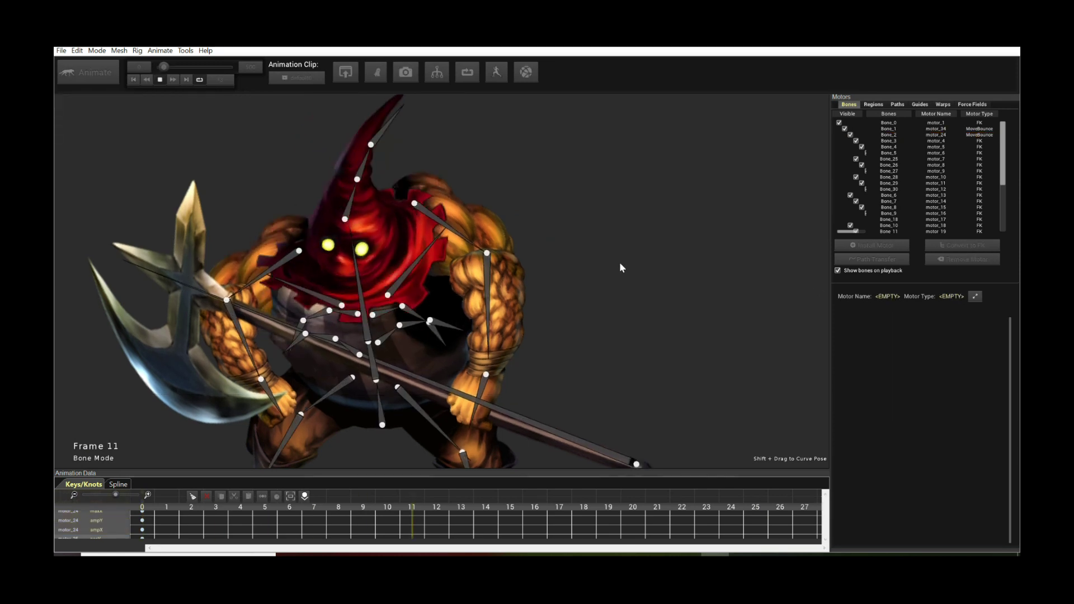
- Set ampX of the head bone's Move Bounce Motor to 0.1 and preview the motion
left_click(346, 223)
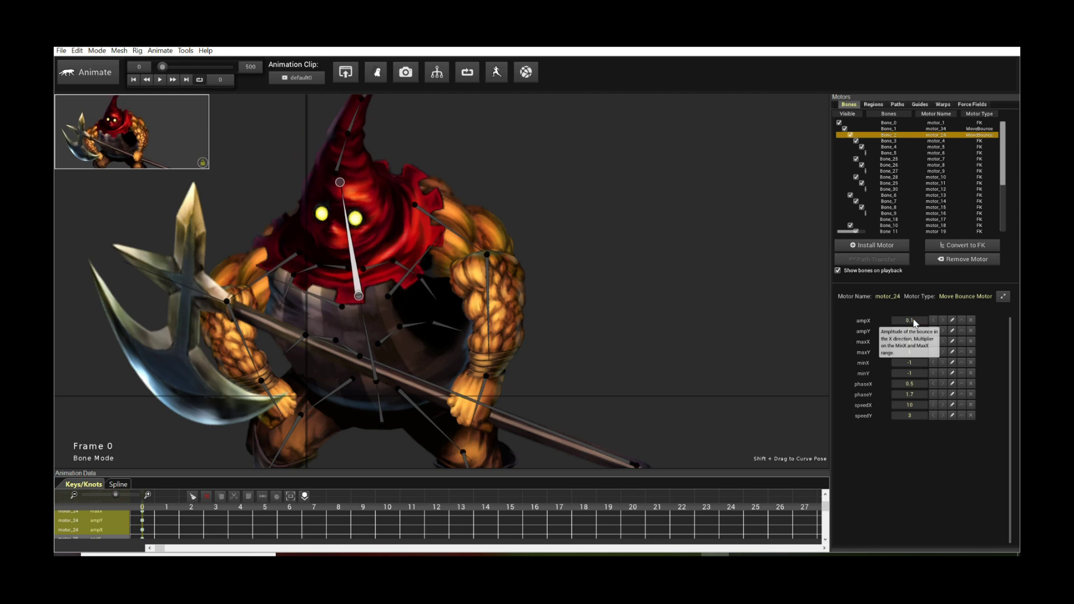
left_click(725, 283)
key("space")
key("space")
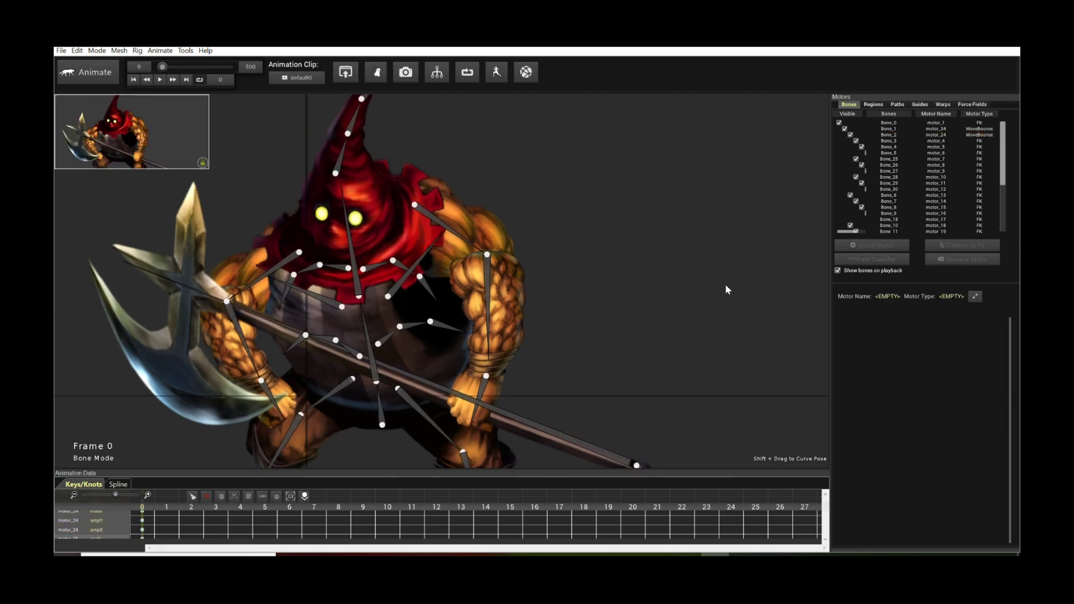
- Set speedX of the head bone's Move Bounce Motor to 1 and play back the result
left_click(352, 256)
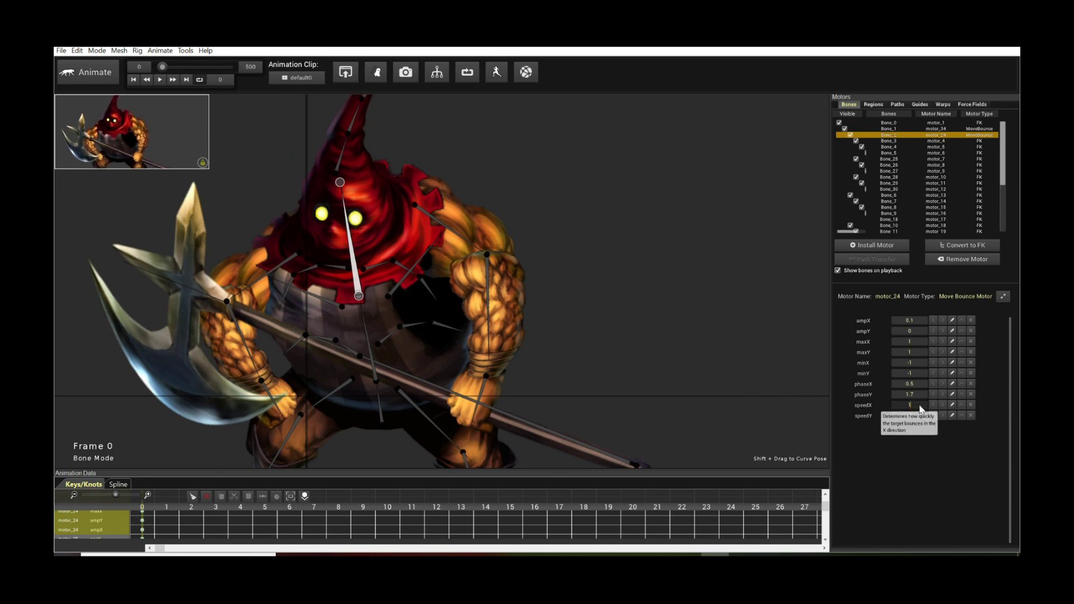
left_click(649, 328)
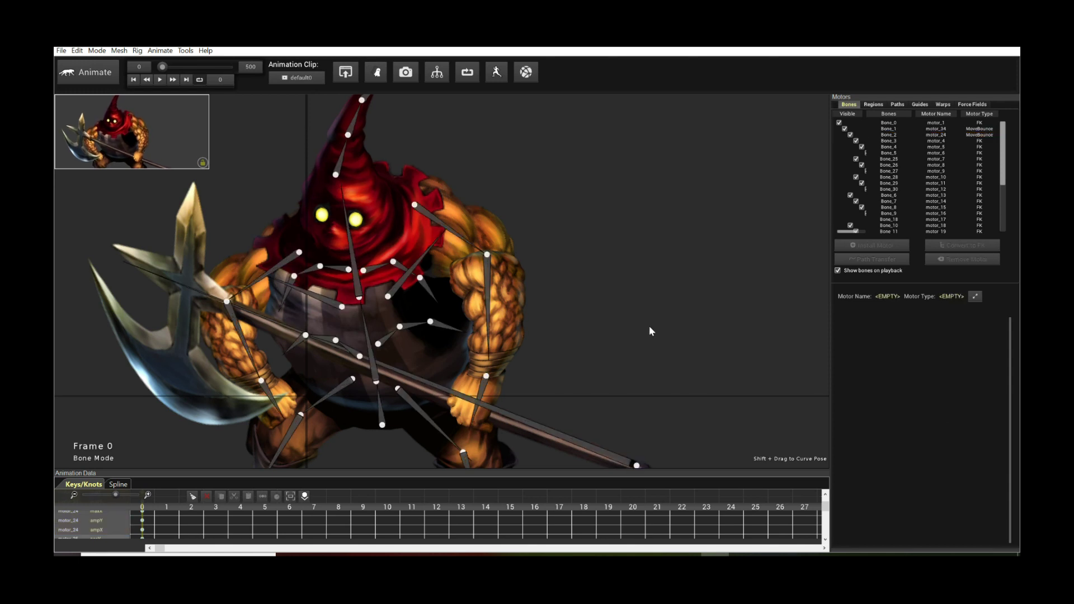
key("space")
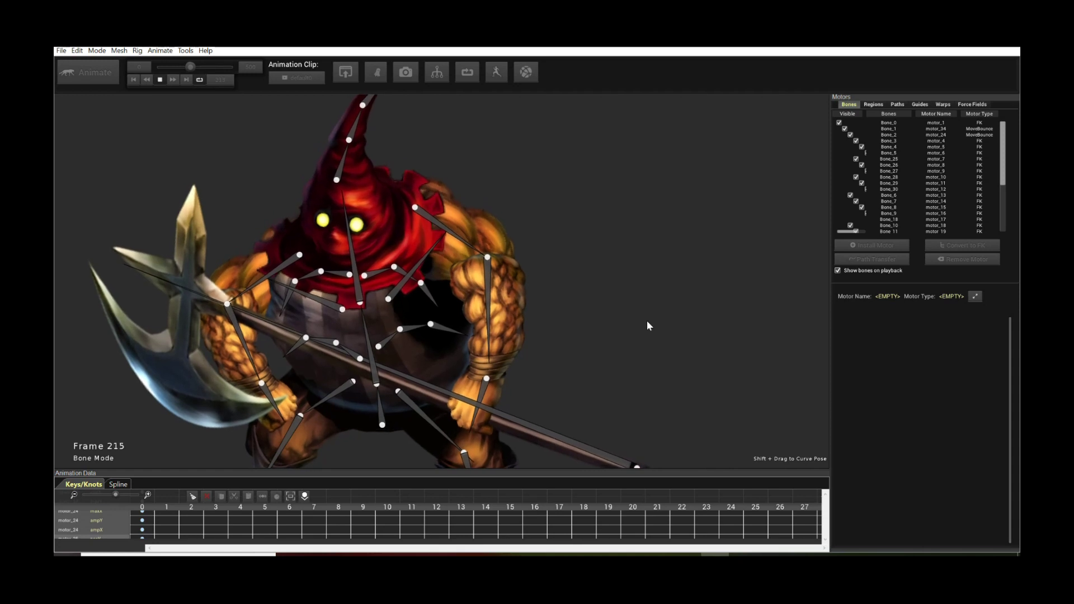
key("space")
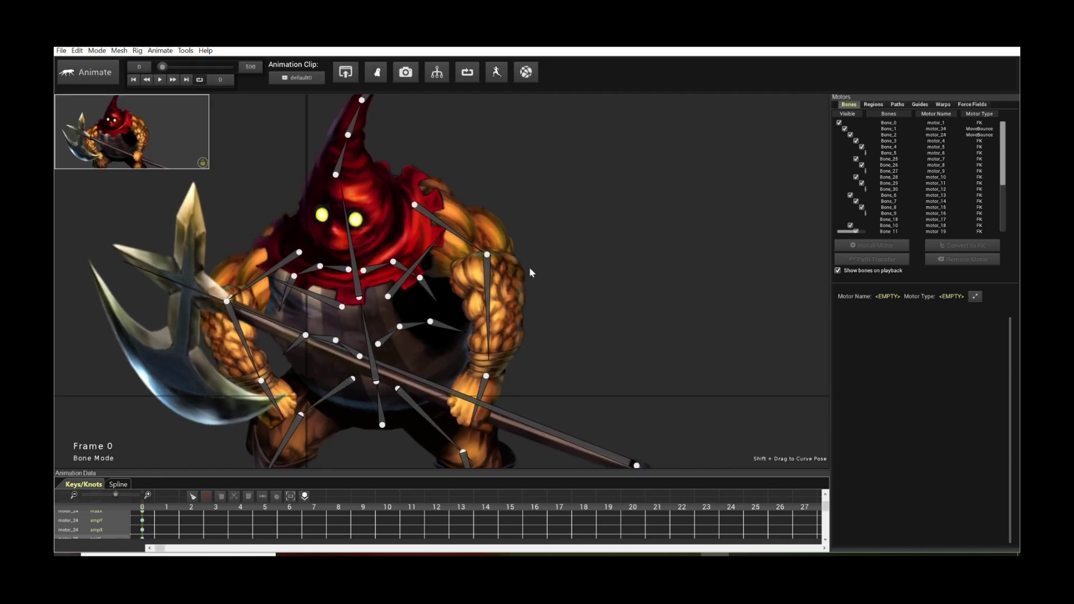
- Compare the Move Bounce Motor parameters of the head bone and the spine bone
left_click(350, 250)
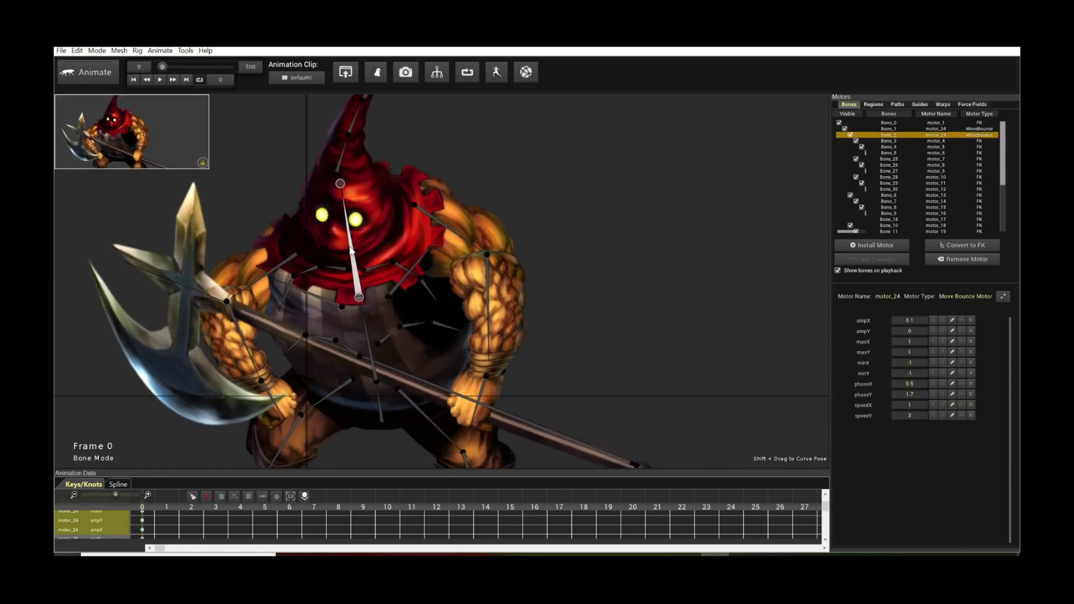
left_click(368, 333)
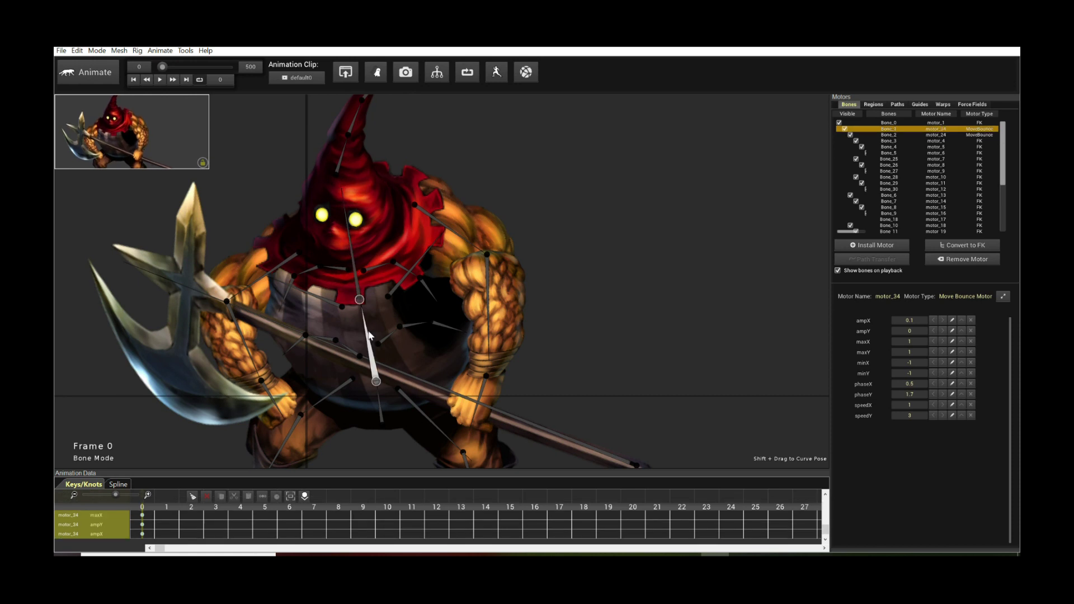
left_click(358, 275)
left_click(360, 321)
left_click(358, 282)
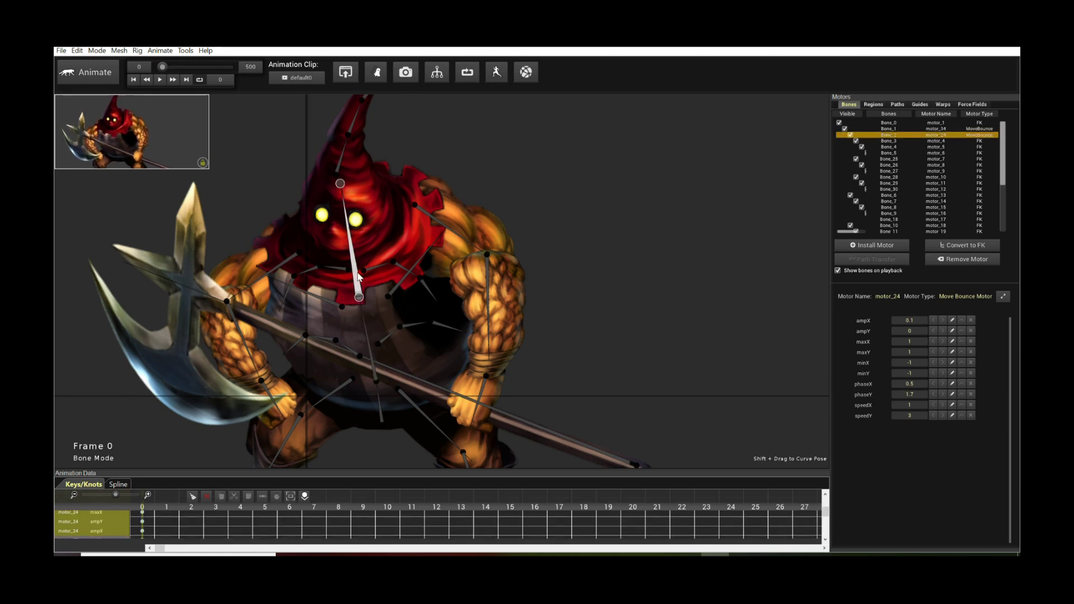
- Switch between the spine and head bones to examine their Move Bounce Motor values, including phaseX
left_click(364, 328)
left_click(354, 280)
left_click(361, 327)
left_click(359, 284)
left_click(363, 320)
left_click(359, 278)
left_click(367, 320)
left_click(353, 274)
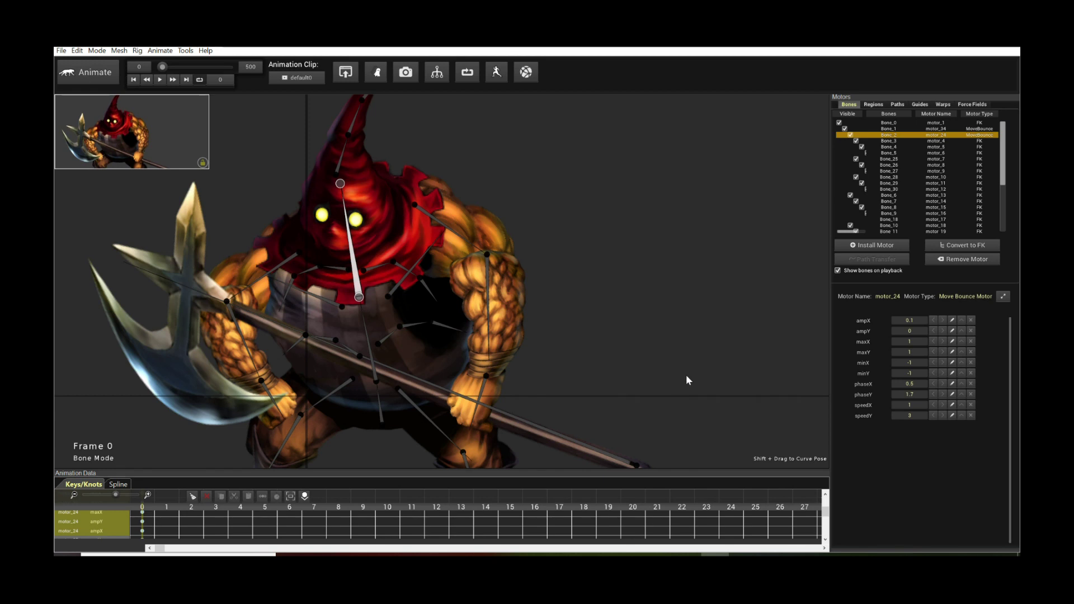
mouse_move(917, 395)
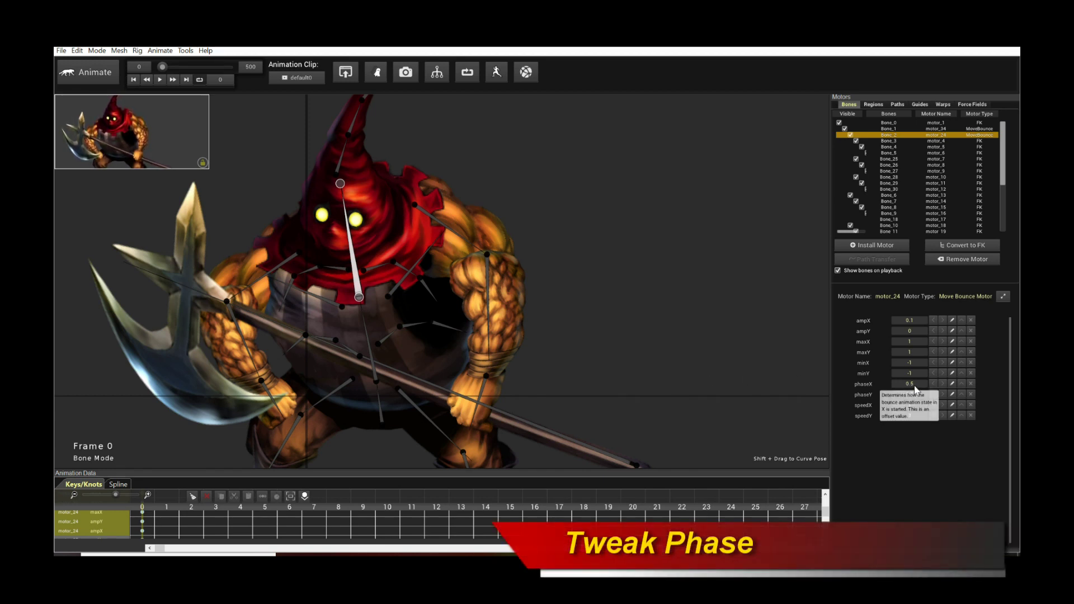
- Set phaseX of the spine bone's Move Bounce Motor to 0 and preview the motion
left_click(366, 329)
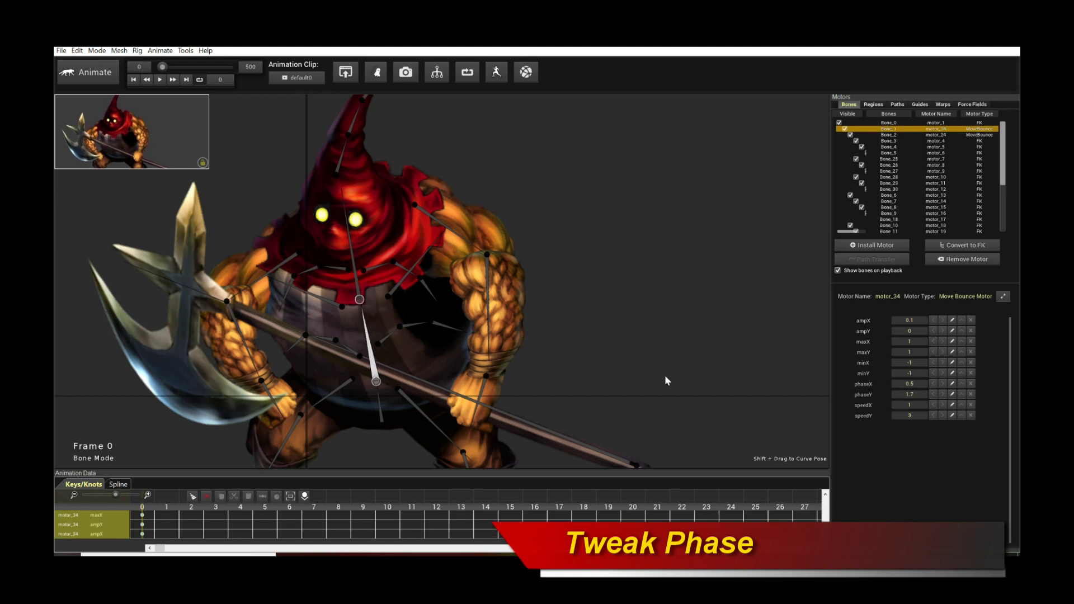
mouse_move(910, 386)
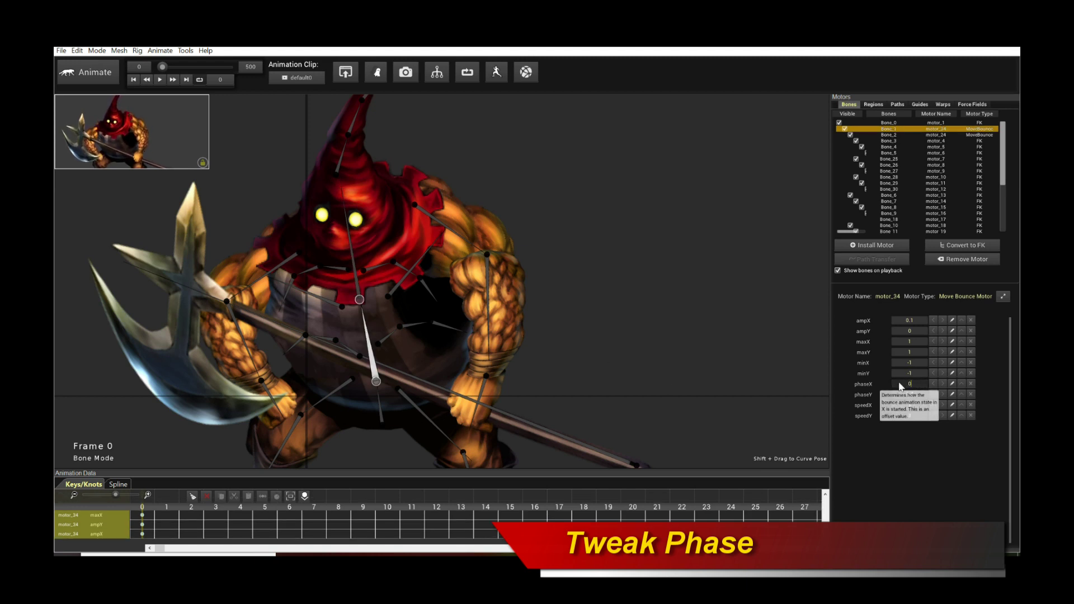
key("space")
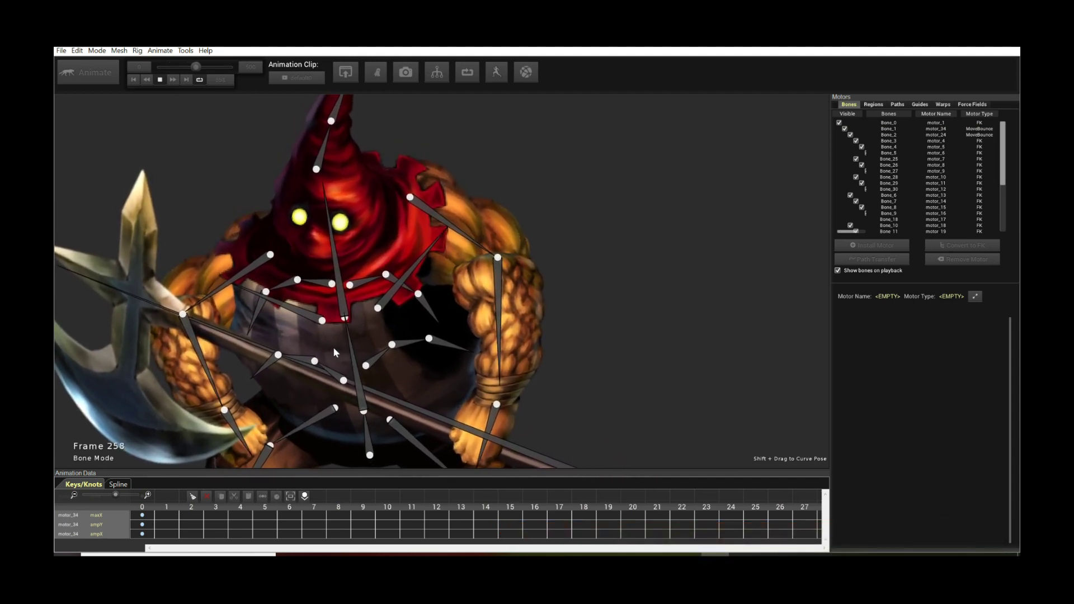
key("space")
- Set ampX of the head bone's Move Bounce Motor to 0.05 and preview the motion
left_click(337, 280)
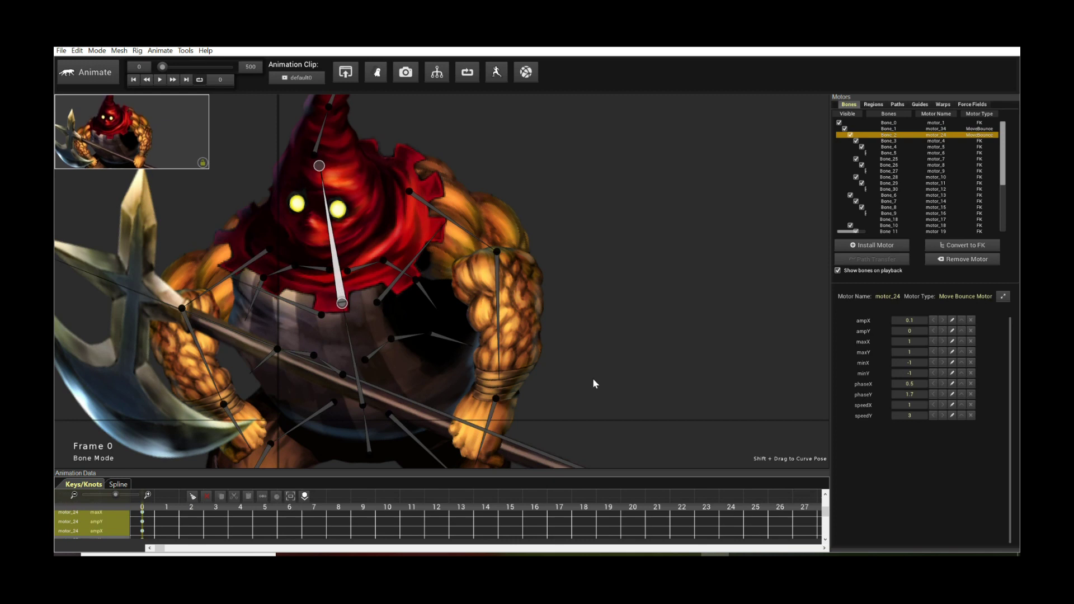
left_click(909, 320)
type("0.05")
key("Return")
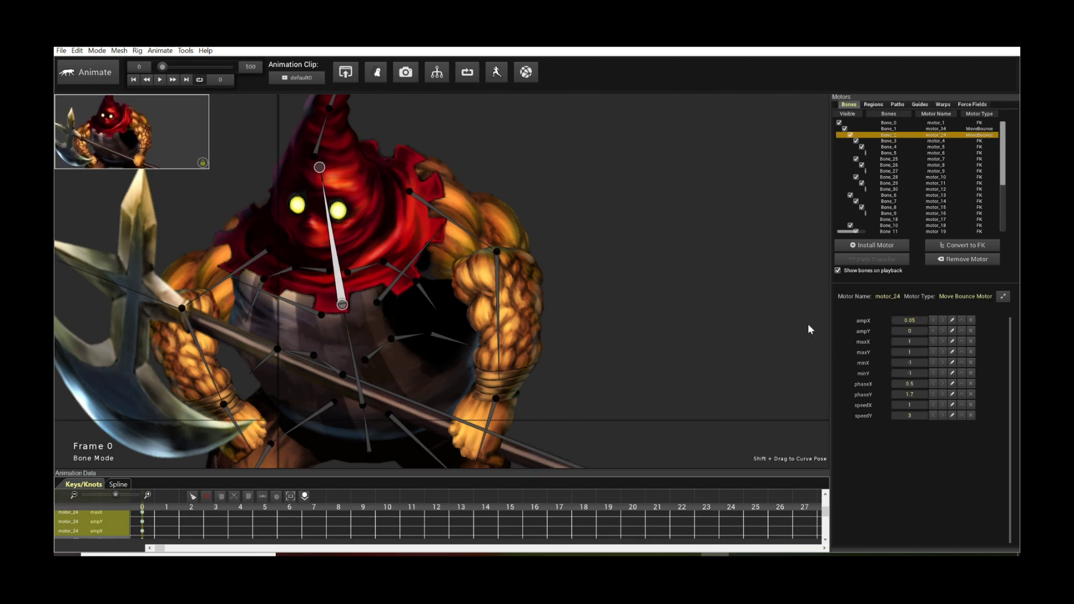
key("space")
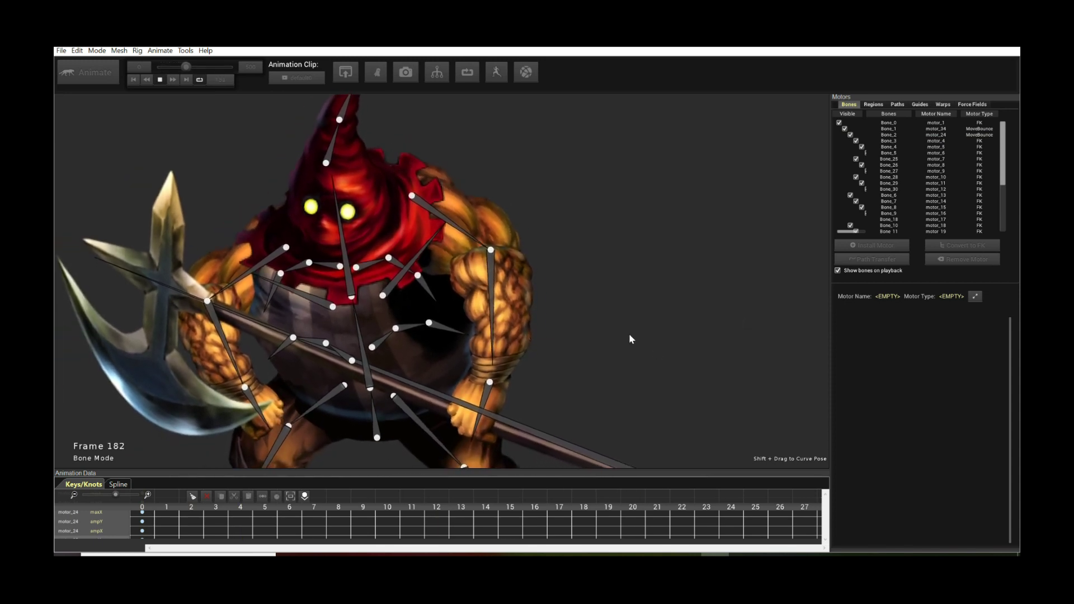
key("space")
- Compare the phase values of the spine and head bones' motors and play back the motion of the full figure
left_click(355, 358)
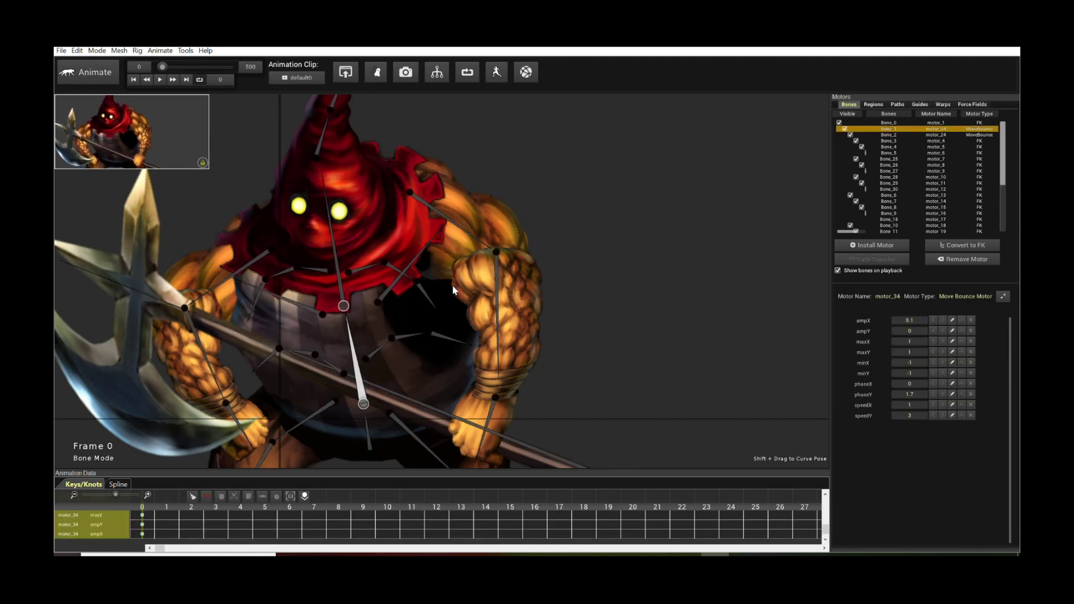
left_click(343, 270)
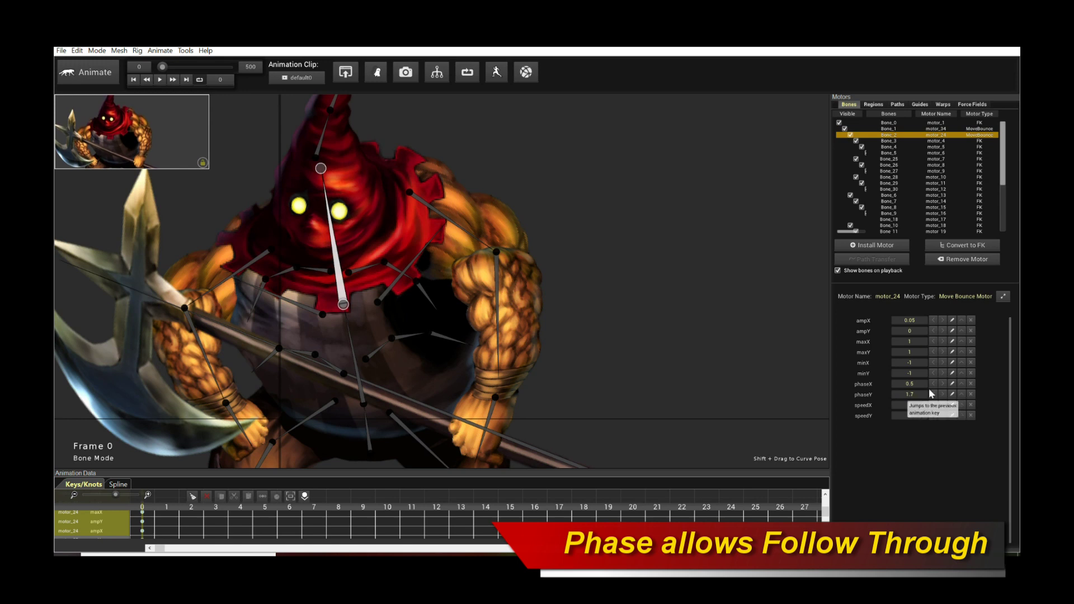
left_click(666, 362)
key("space")
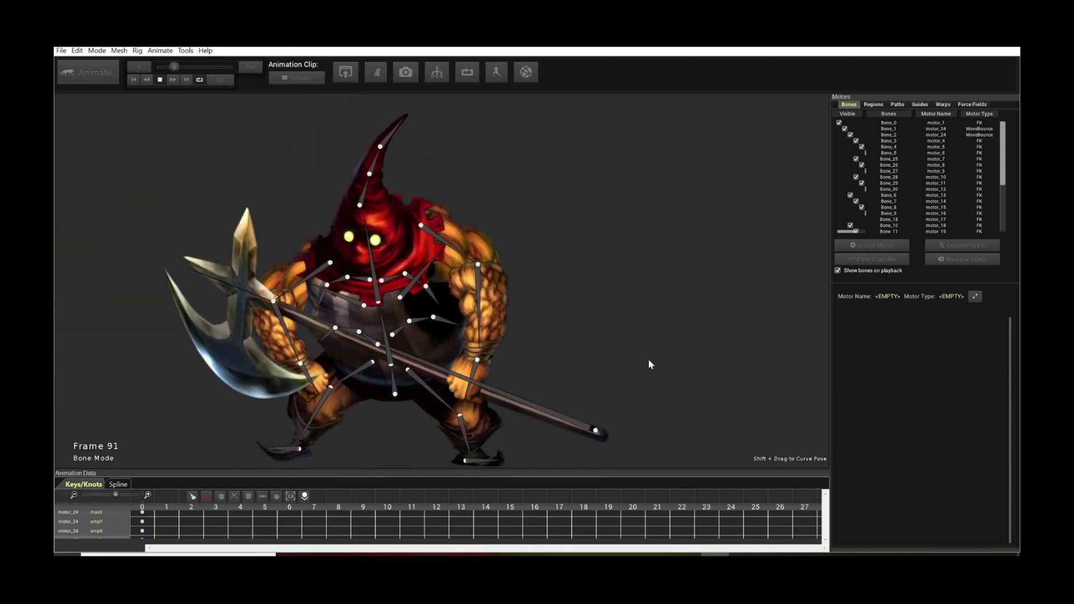
key("space")
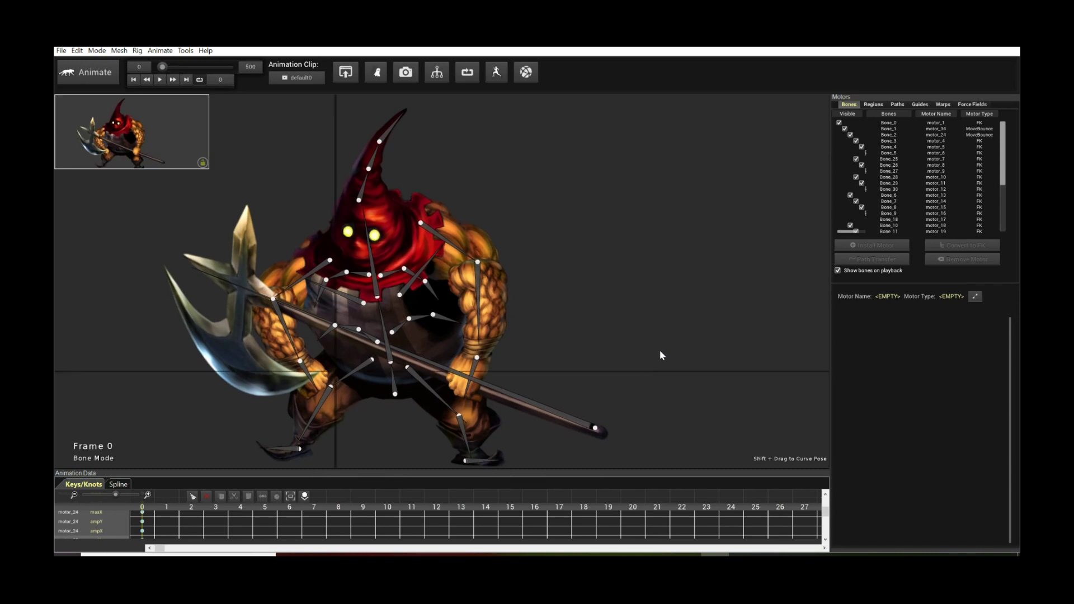
- Set ampX of the spine bone's Move Bounce Motor to 0.07 and preview the motion
scroll(610, 348, "up", 2)
left_click(364, 319)
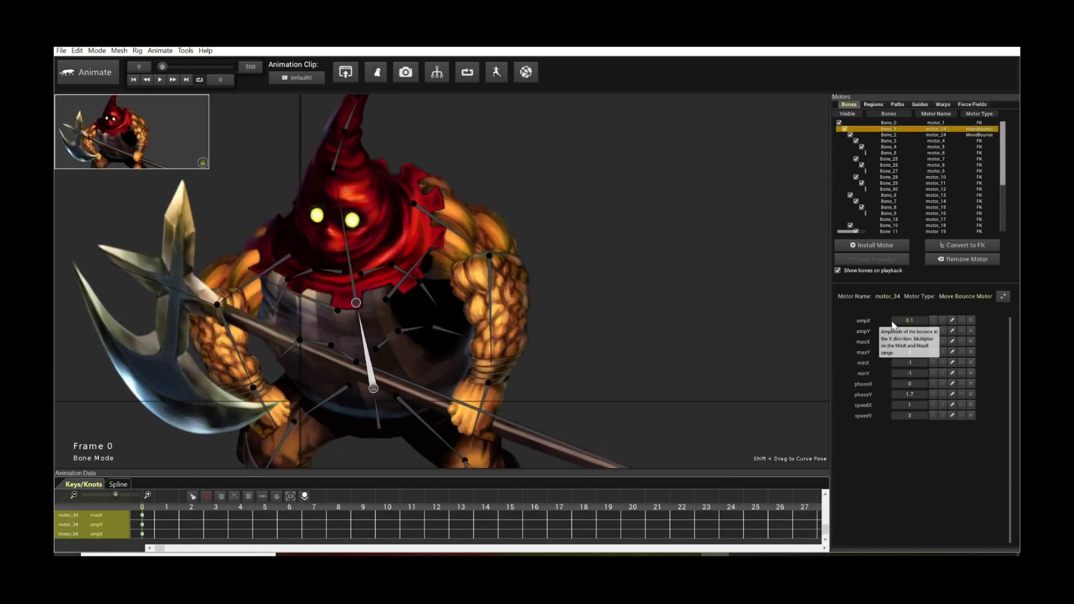
type("0.07")
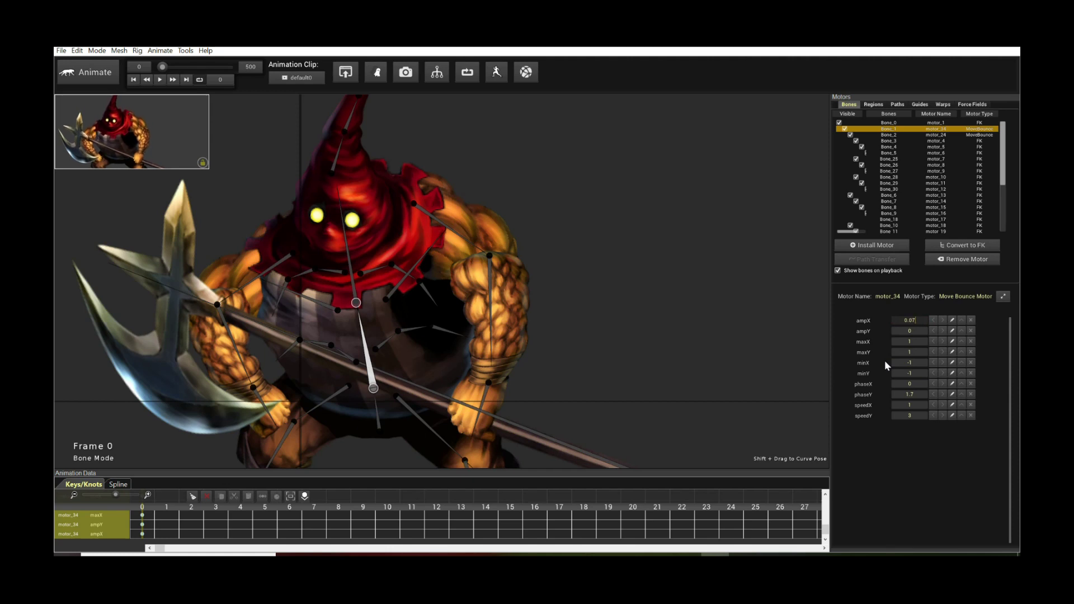
left_click(676, 324)
key("space")
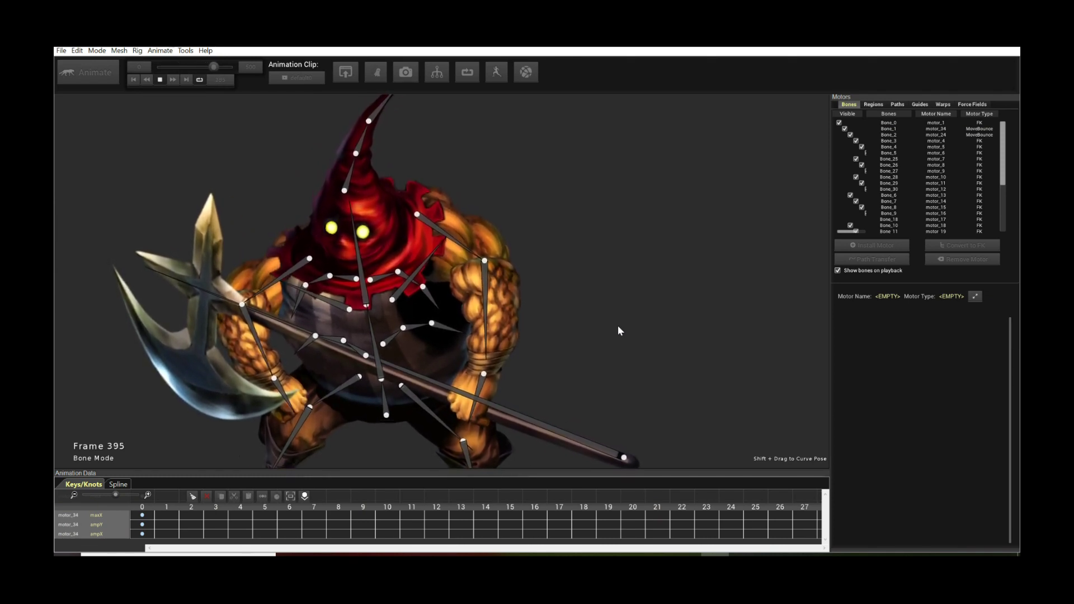
key("space")
- Set ampX of the head bone's Move Bounce Motor to 0.035 and preview the motion
left_click(363, 295)
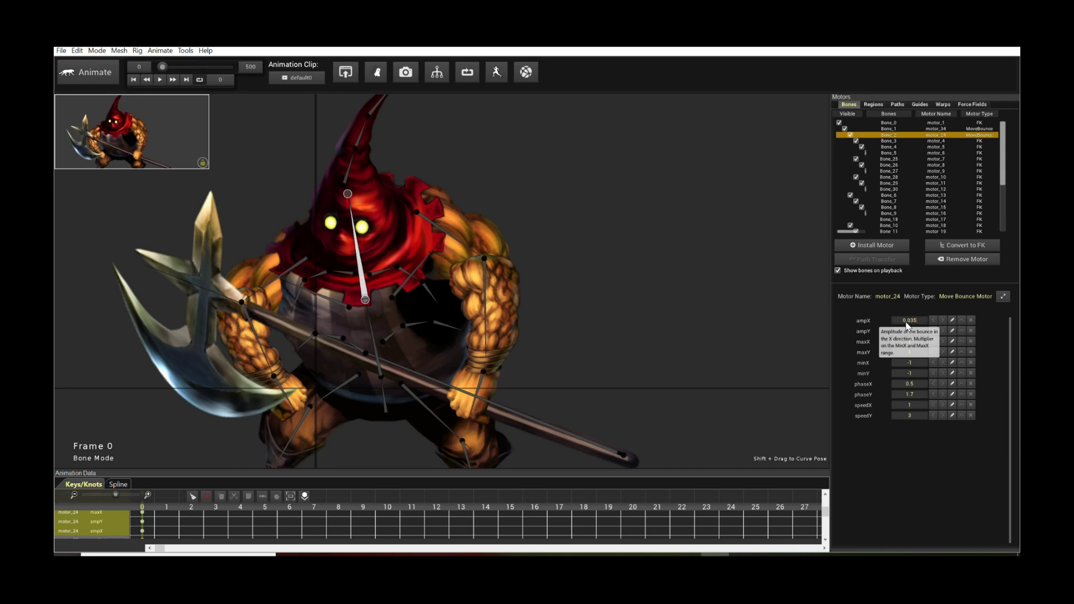
key("space")
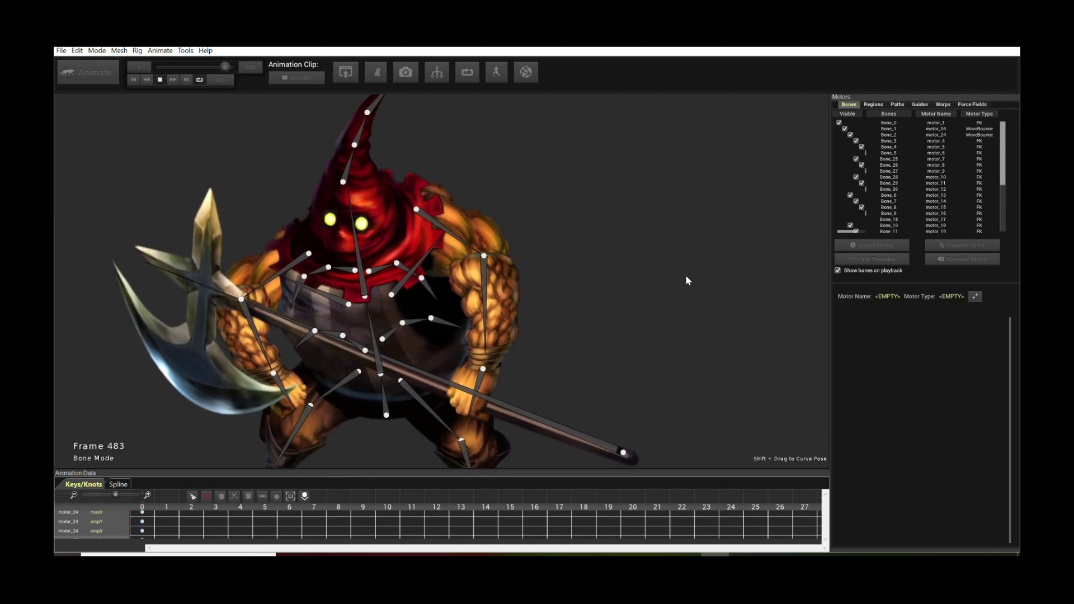
key("space")
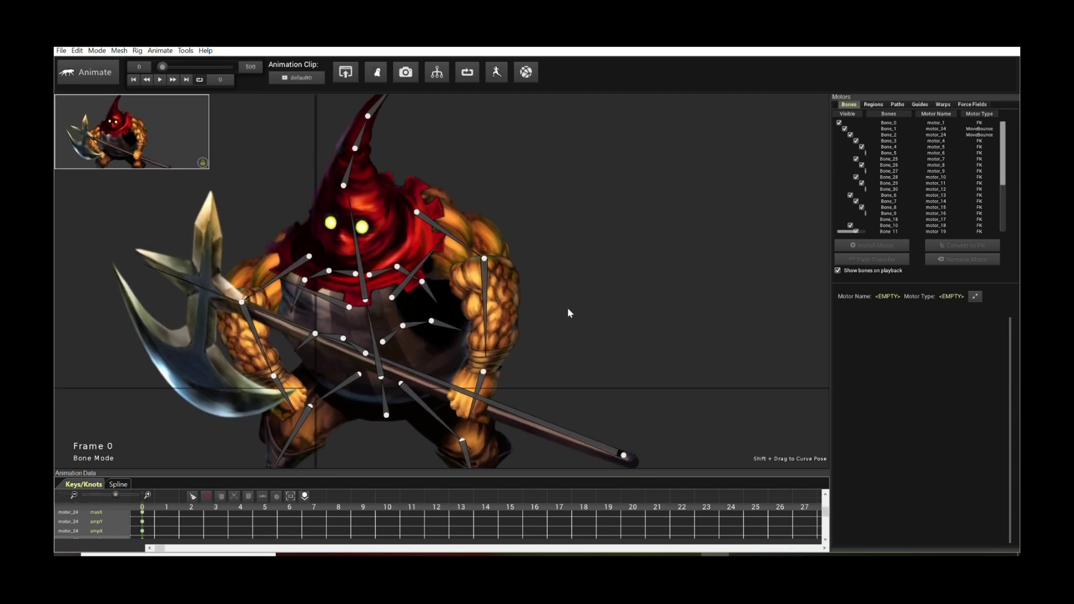
- Inspect the upper arm bone's FK Motor parameters and play back the whole character's idle motion
left_click(445, 234)
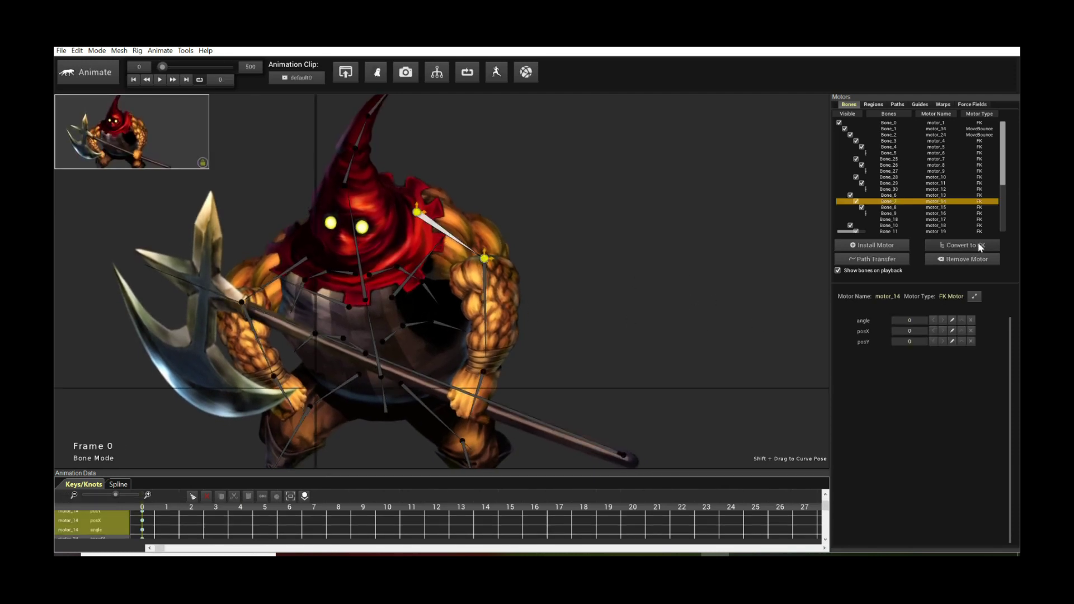
left_click(675, 261)
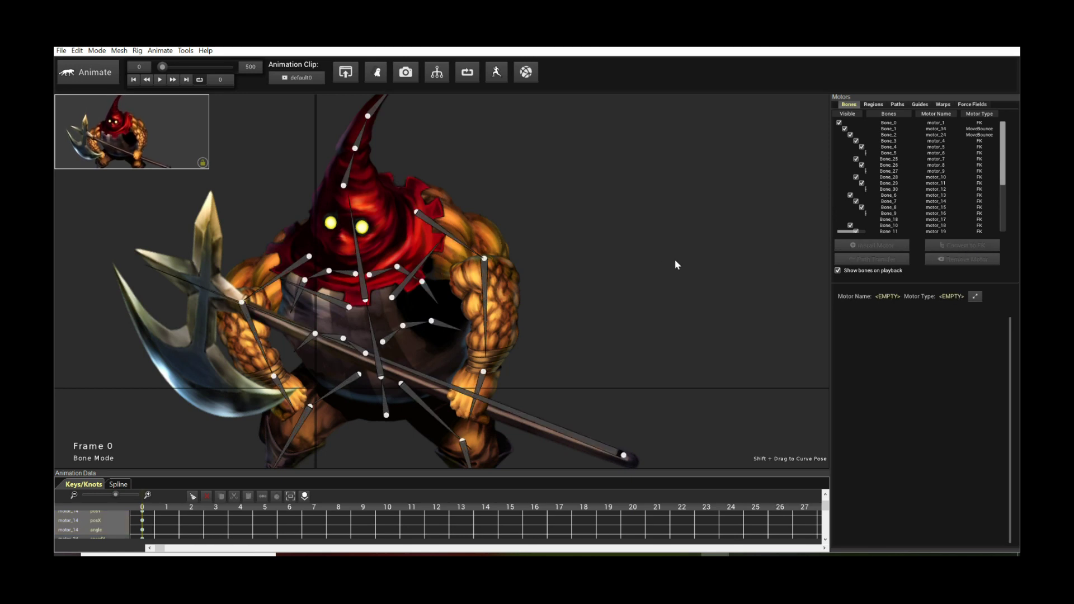
key("space")
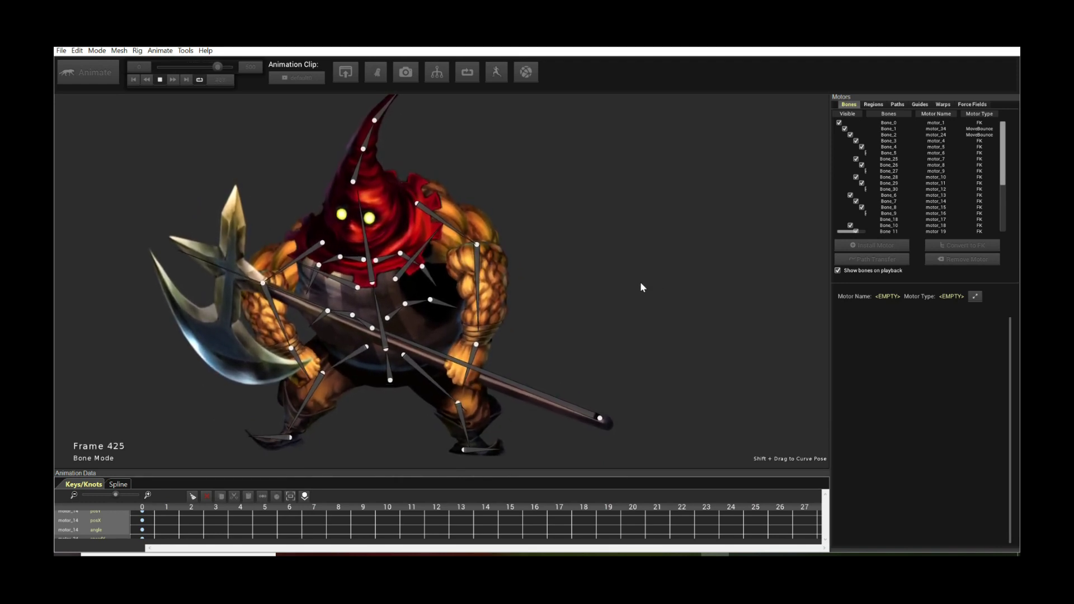
- Install a Rotate Cycle Motor on the base bone of the belly's right-hand bone chain and preview its default rotation
scroll(624, 293, "up", 2)
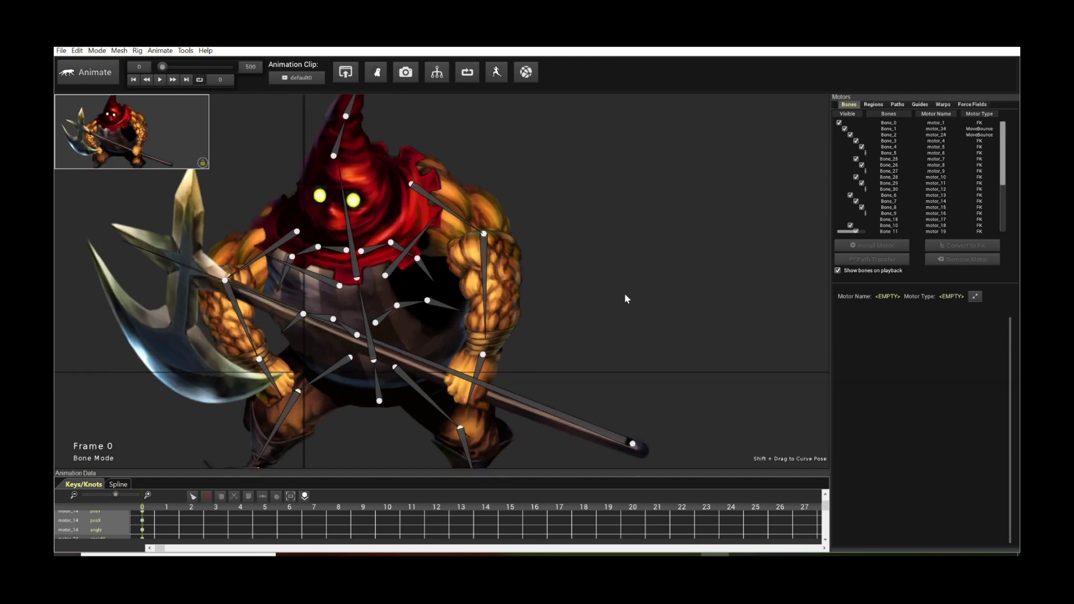
scroll(624, 293, "up", 2)
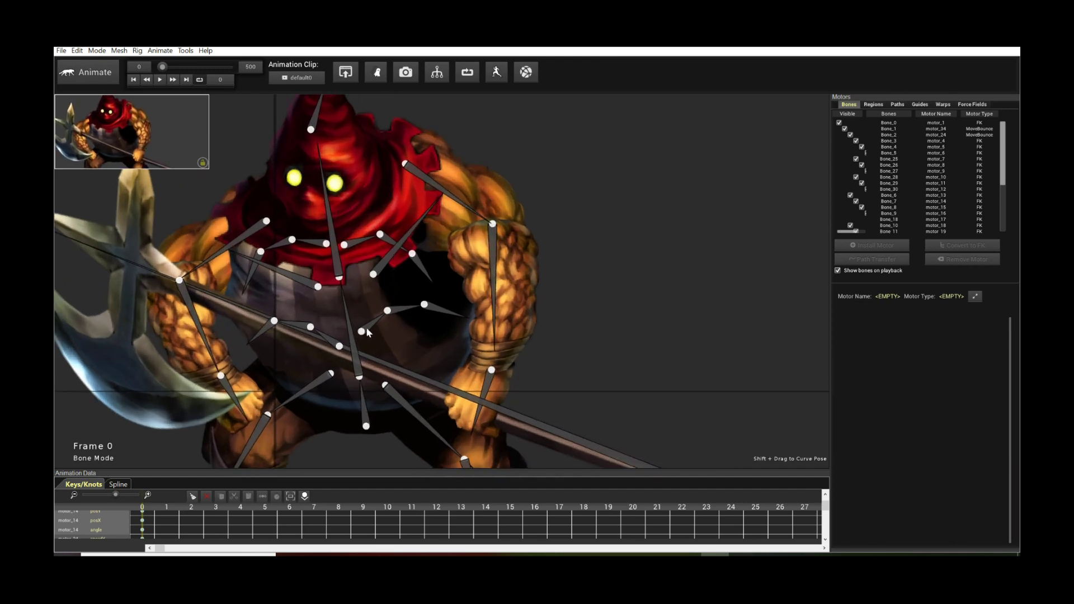
left_click(362, 331)
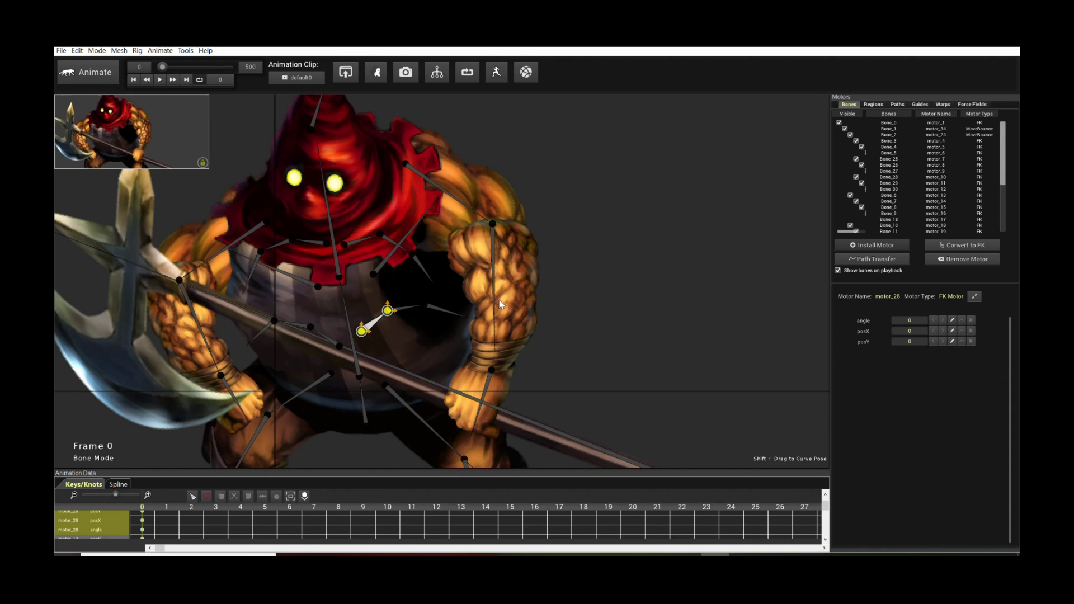
scroll(322, 335, "up", 3)
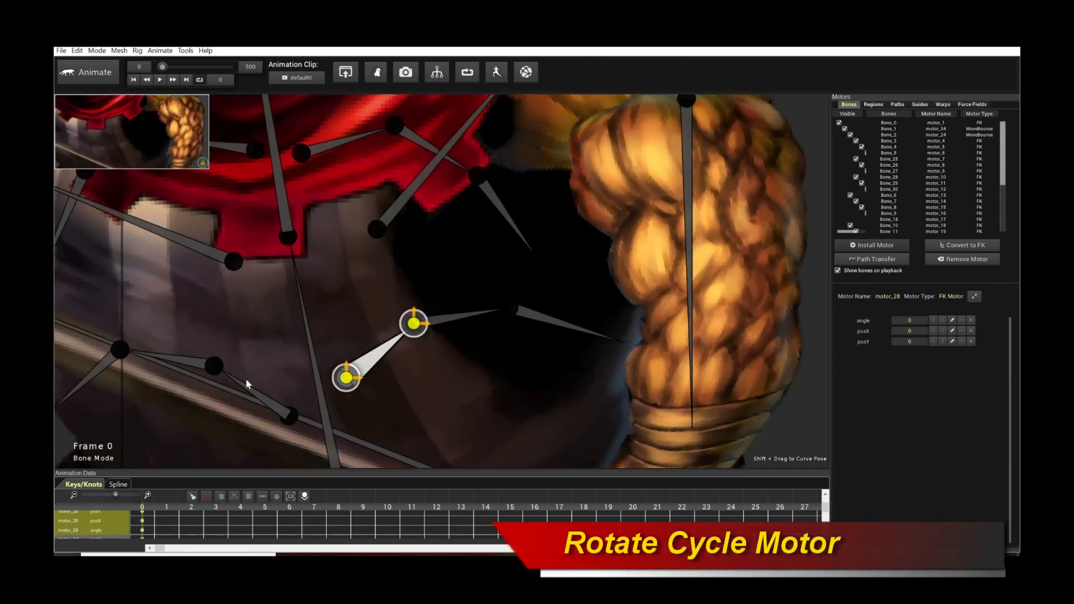
left_click(244, 378)
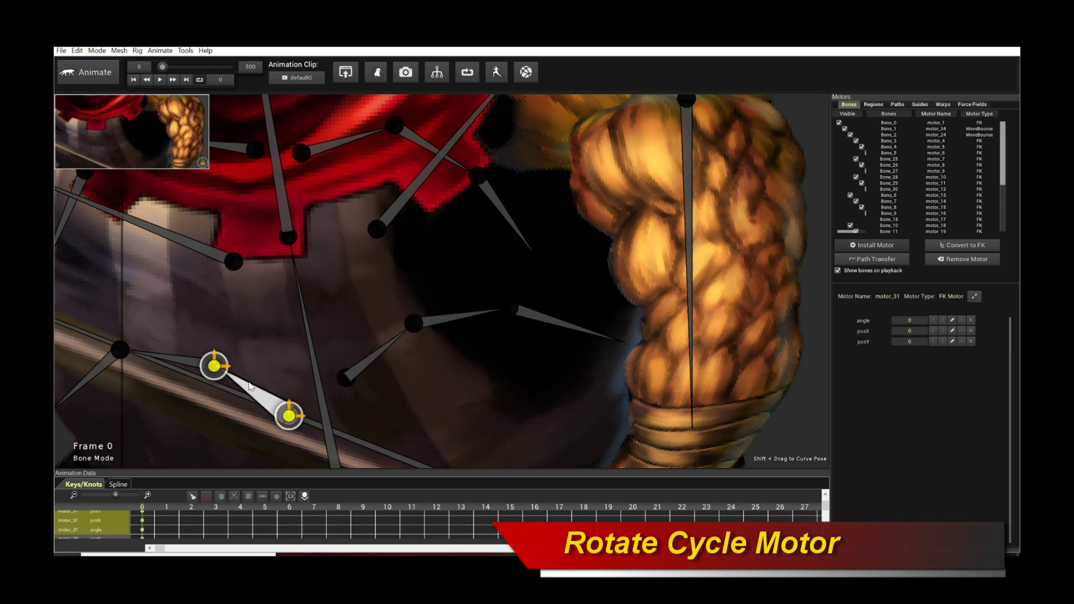
scroll(380, 347, "down", 2)
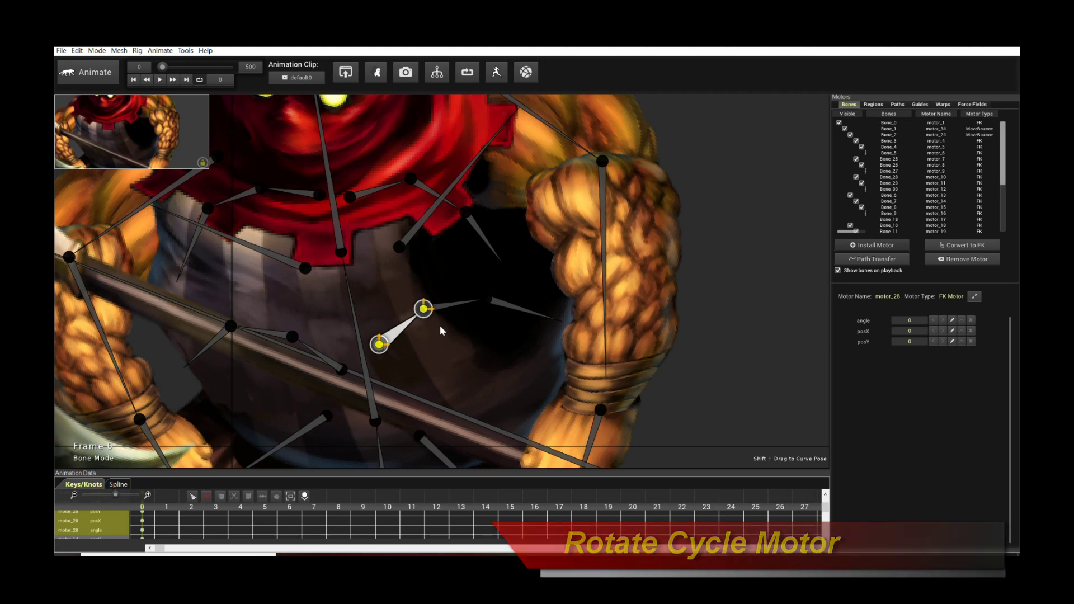
left_click(861, 246)
scroll(572, 320, "down", 4)
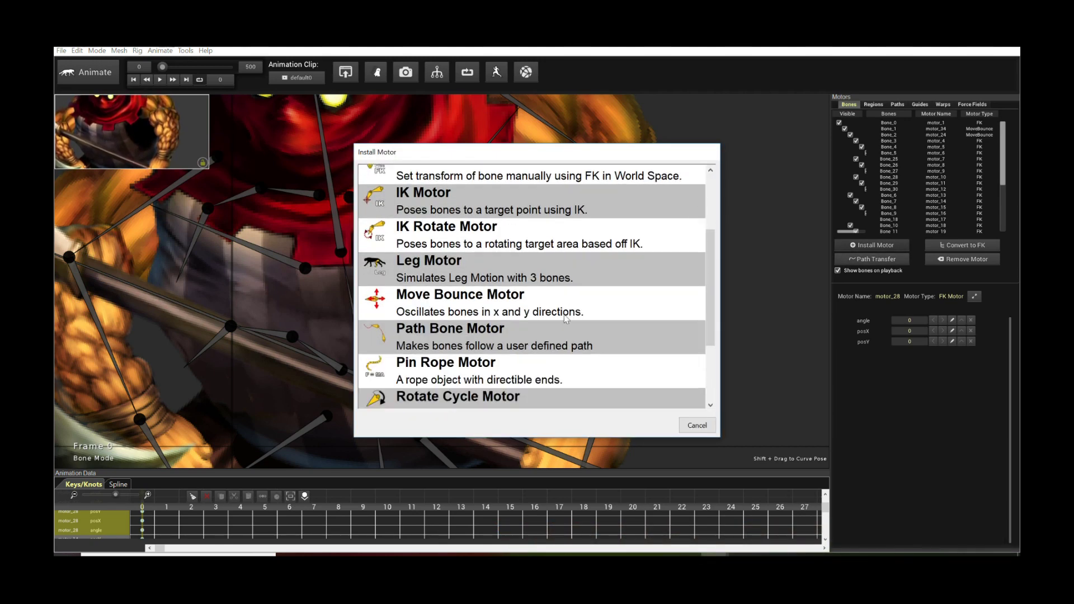
left_click(583, 338)
left_click(582, 337)
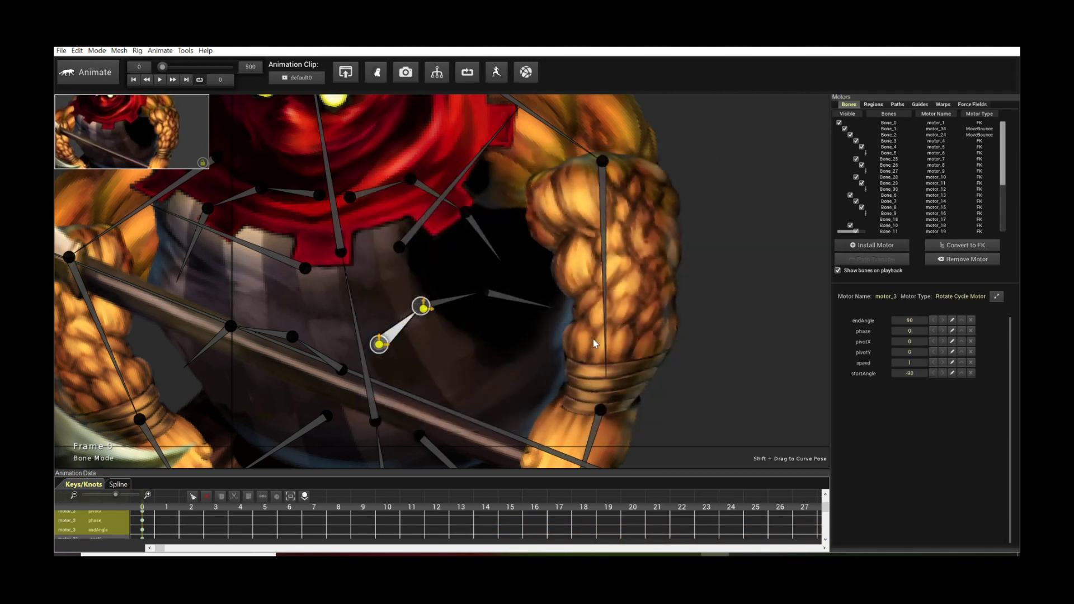
key("space")
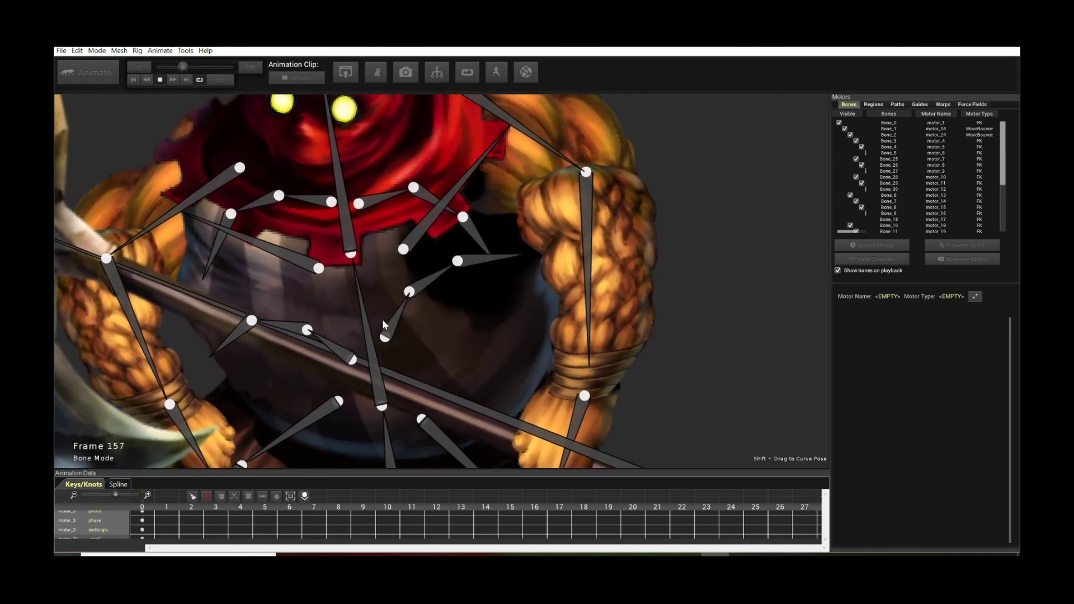
key("space")
- Set the belly bone's Rotate Cycle Motor to an endAngle of 5 with a small negative startAngle and preview the motion
left_click(401, 326)
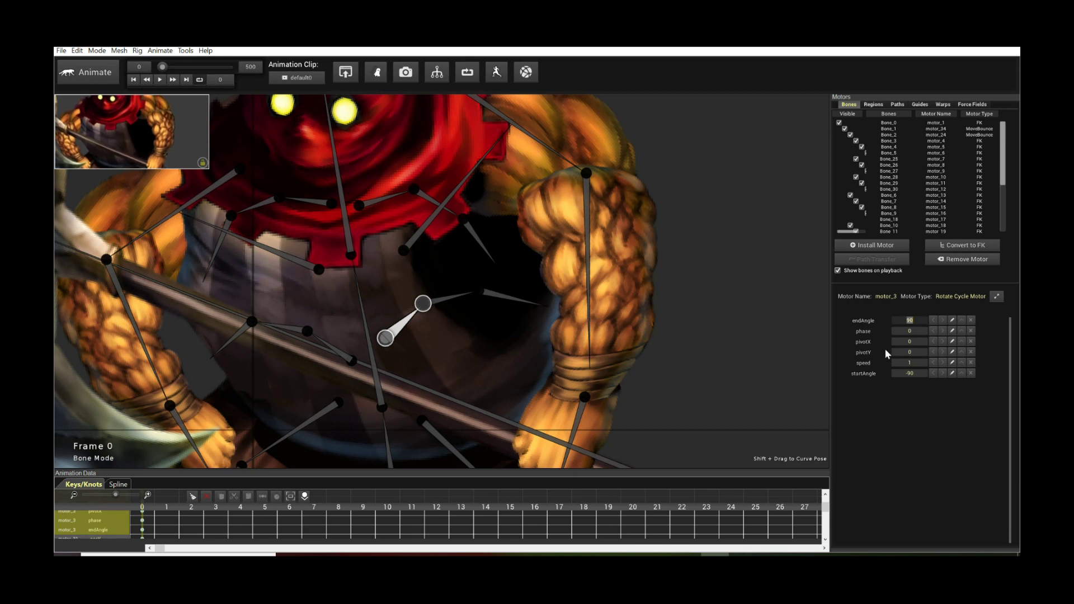
type("5")
left_click(910, 373)
type("-")
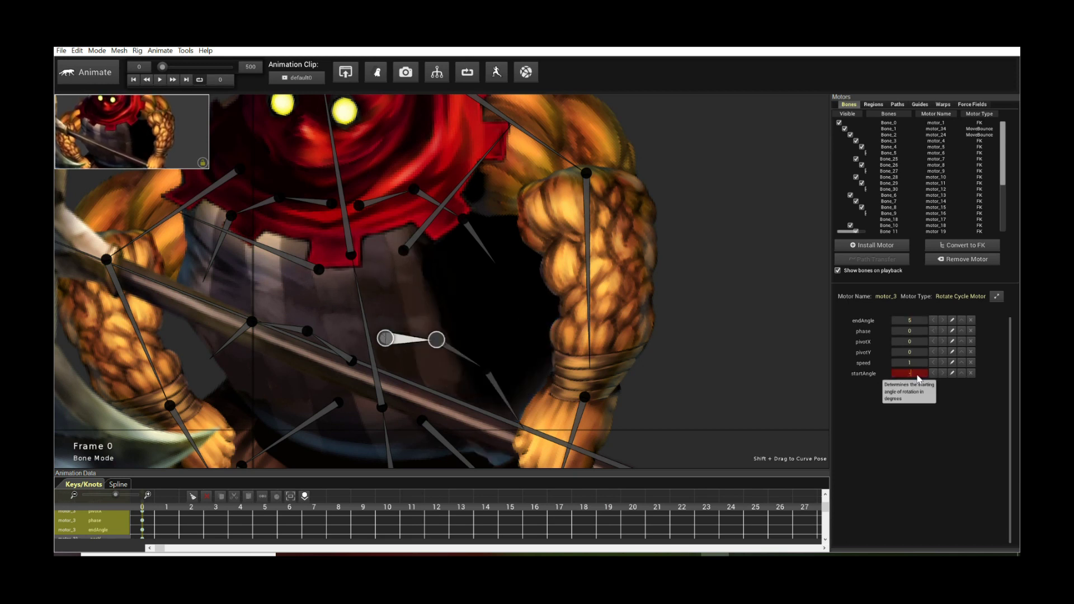
type("45")
key("space")
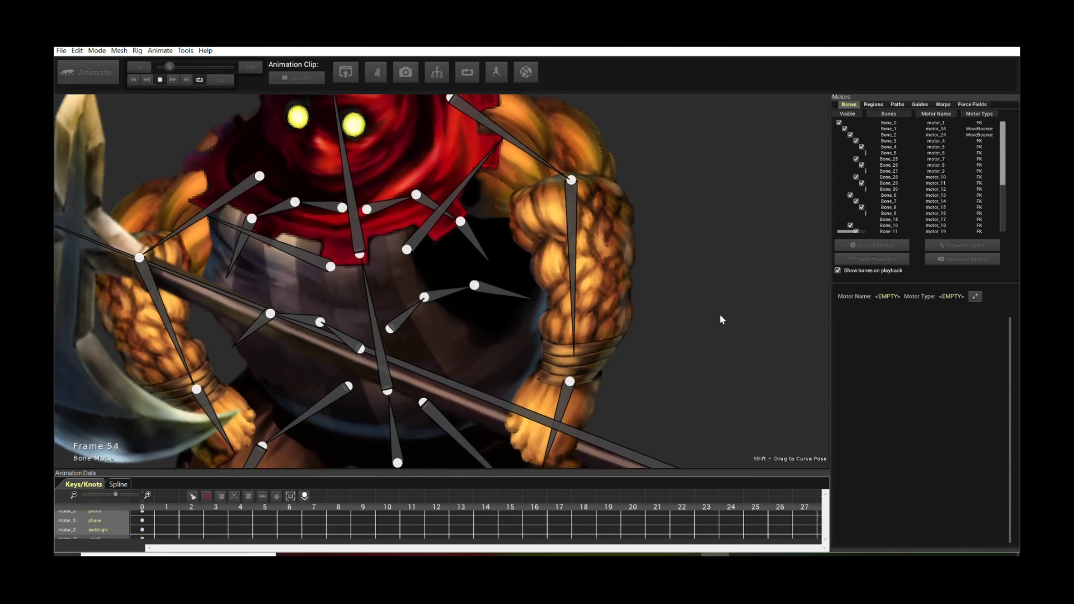
scroll(719, 314, "down", 1)
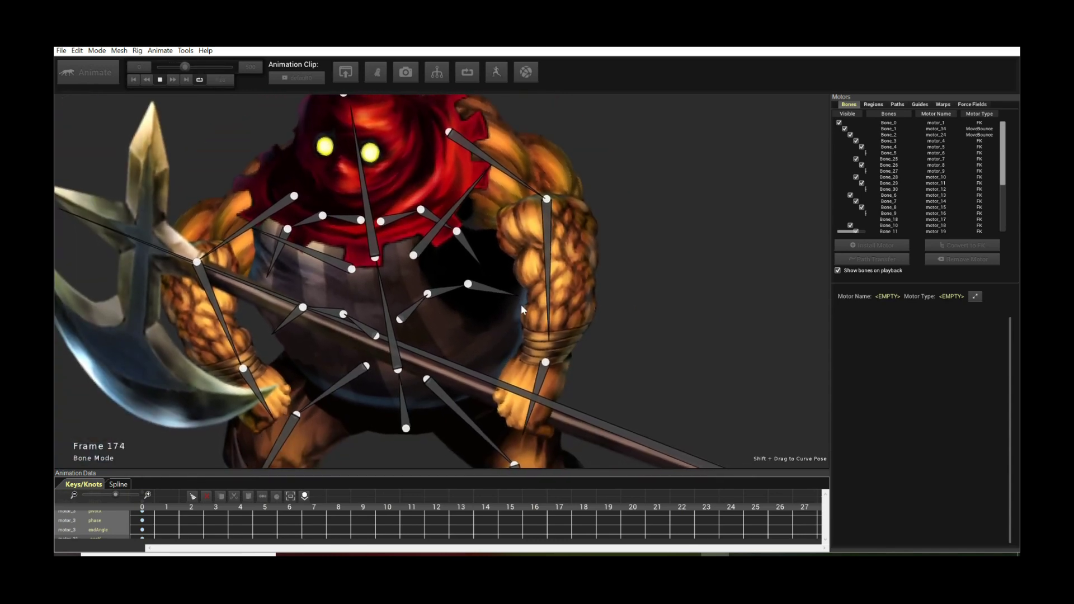
scroll(504, 304, "up", 1)
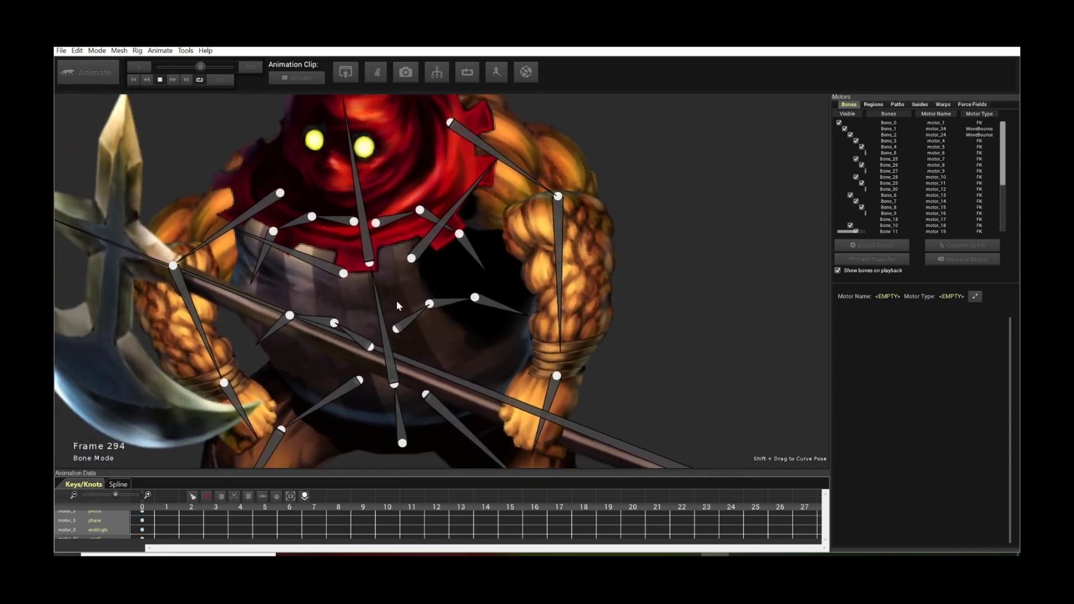
- Install a Rotate Cycle Motor on the base bone of the belly's left-hand bone chain
key("space")
scroll(391, 307, "up", 2)
left_click(327, 341)
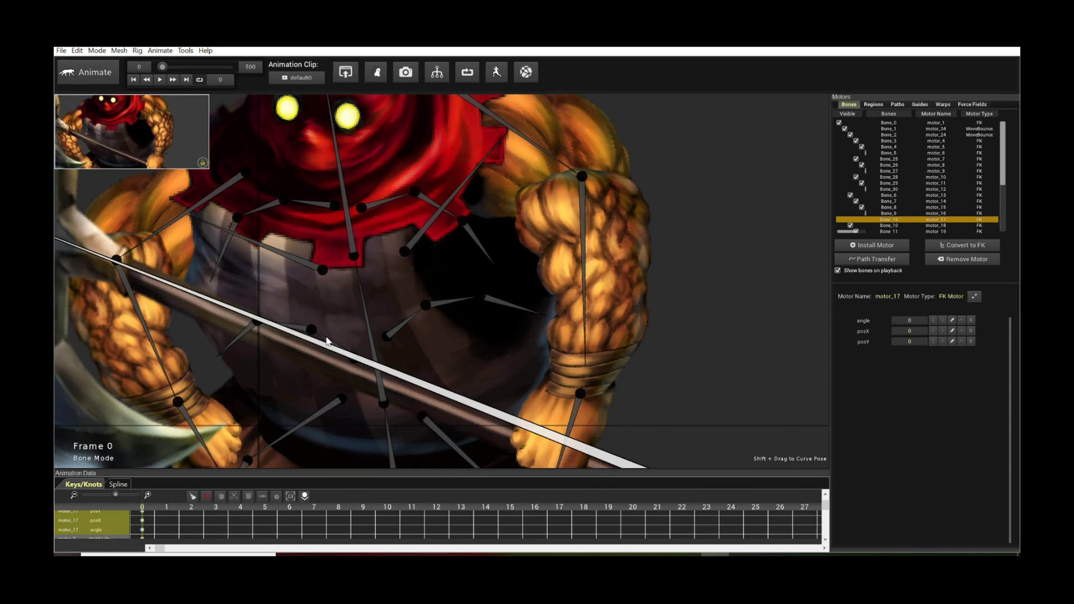
left_click(235, 341)
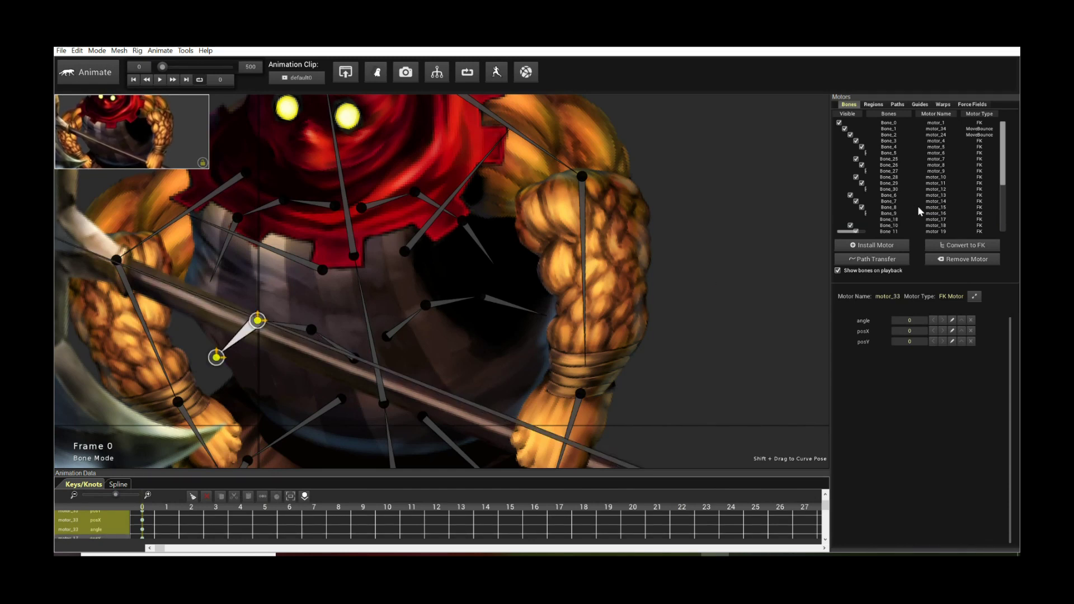
scroll(928, 213, "down", 5)
left_click(882, 218)
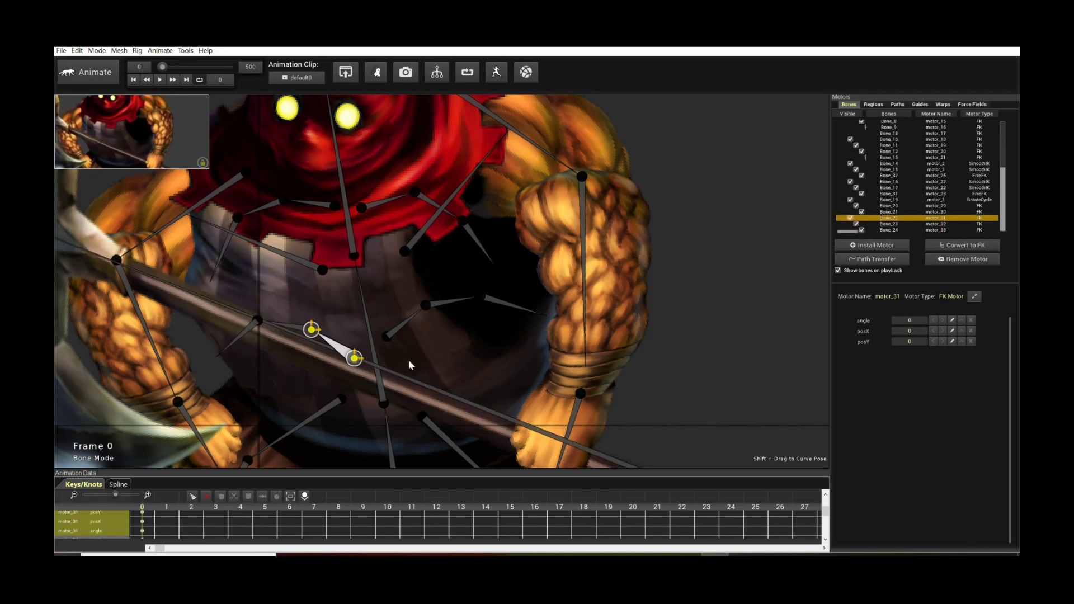
left_click(887, 245)
scroll(575, 317, "down", 5)
left_click(556, 395)
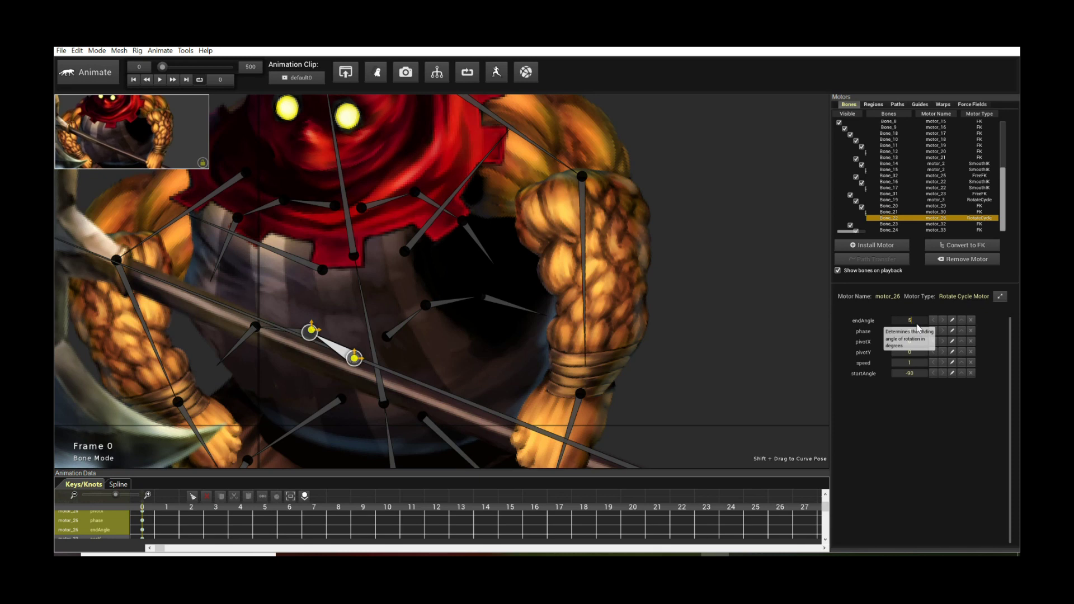
- Set the left-hand belly bone's Rotate Cycle Motor to endAngle 5 and startAngle -5 and preview the motion
key("Return")
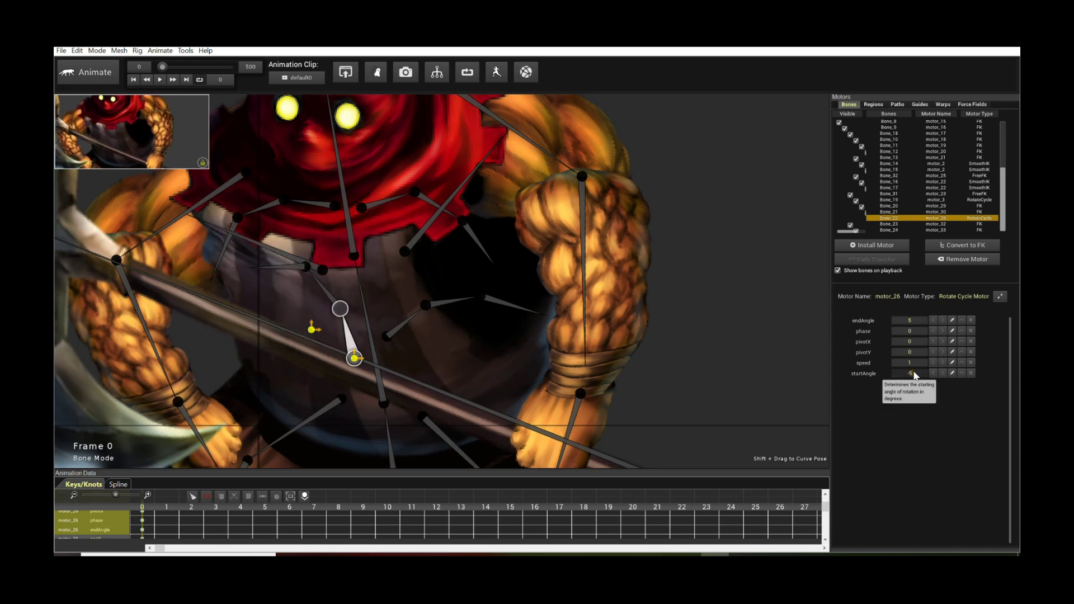
key("Return")
left_click(721, 331)
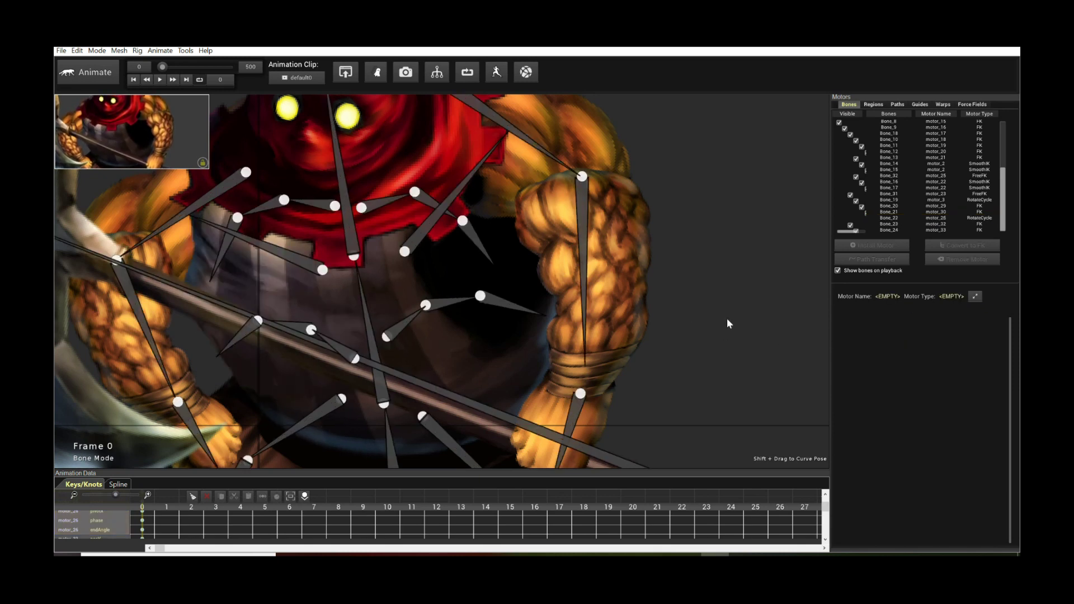
key("space")
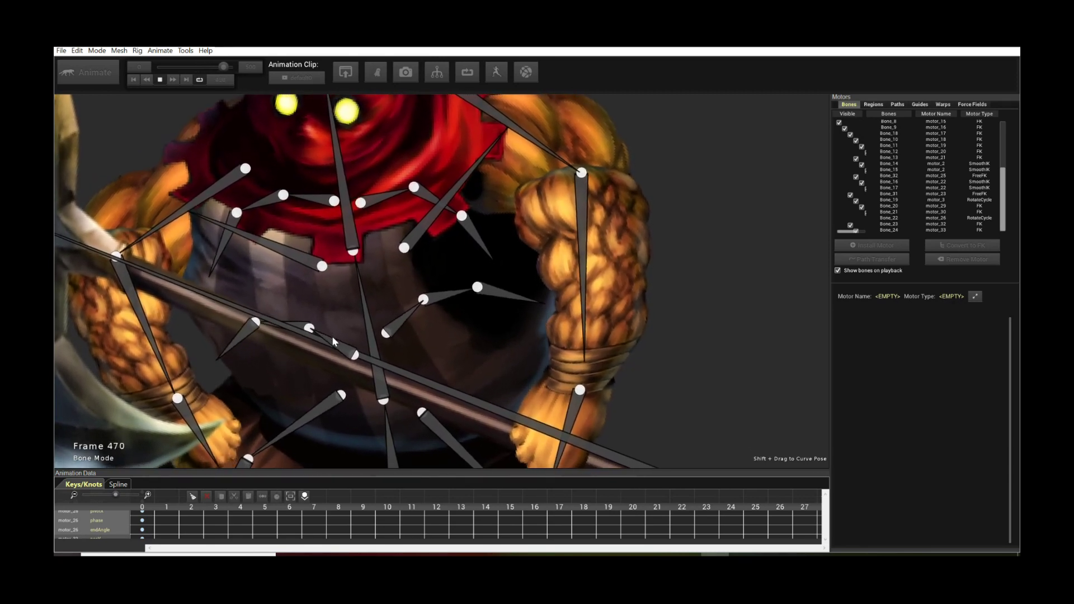
key("space")
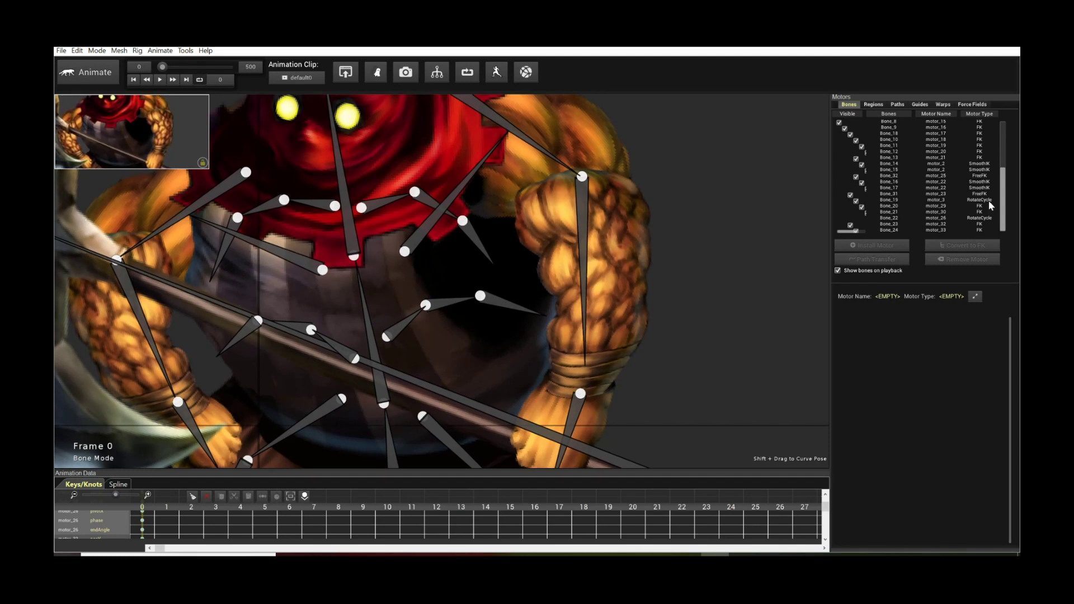
- Compare the two belly Rotate Cycle Motors, set the left-hand one's speed to -1 and preview the whole character
left_click(977, 225)
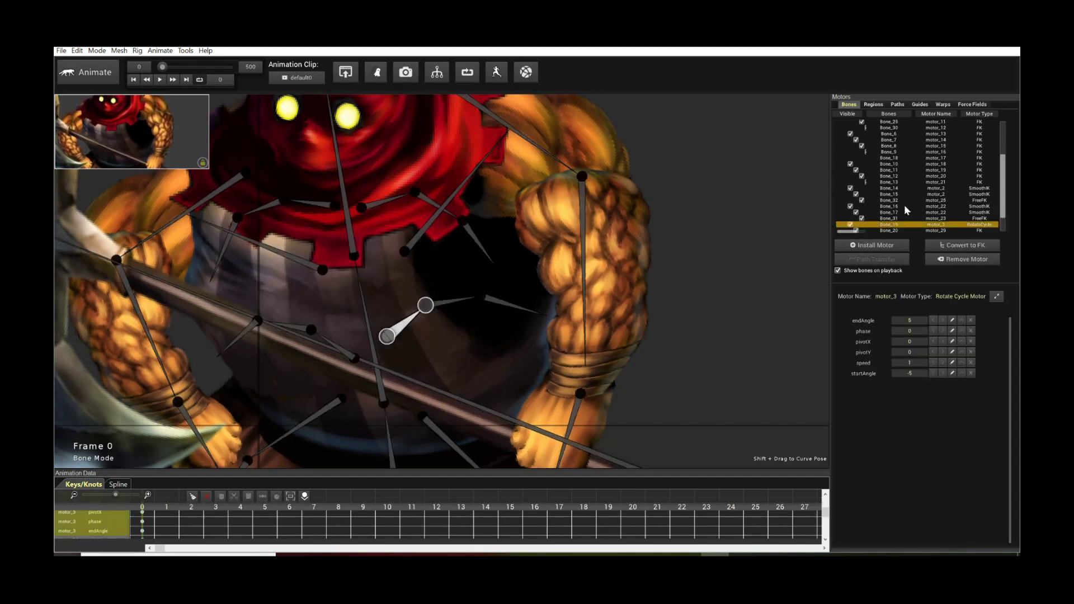
scroll(990, 208, "down", 2)
left_click(978, 218)
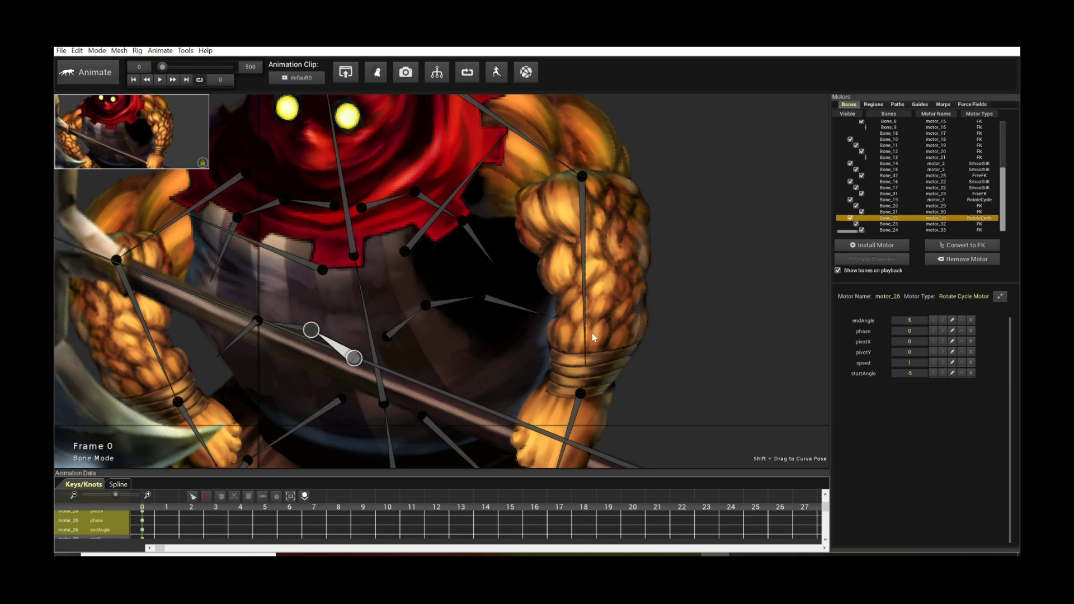
double_click(908, 363)
type("-")
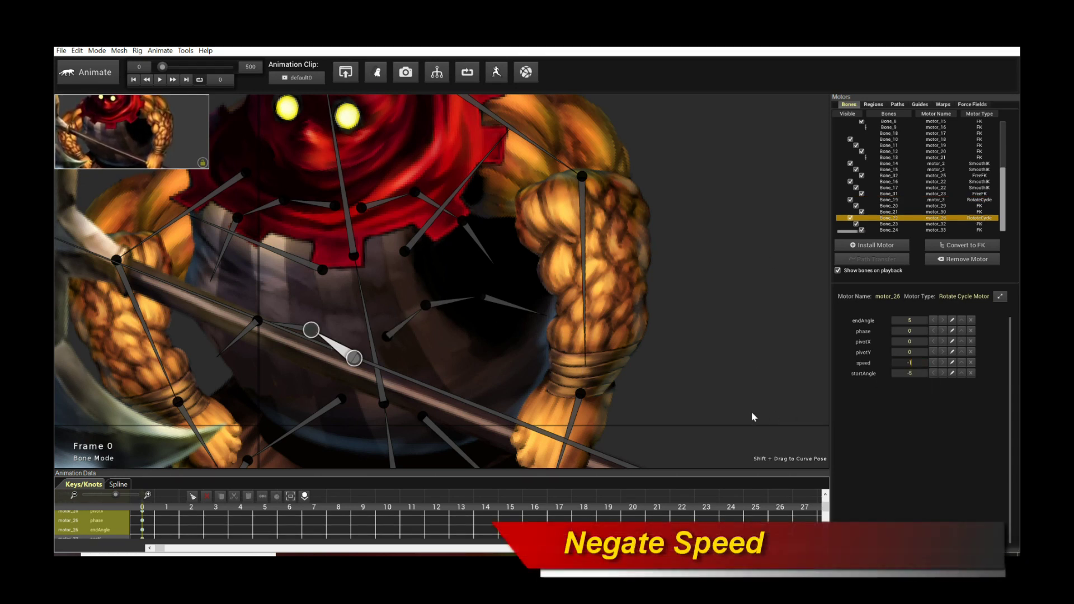
type("1")
key("Return")
key("space")
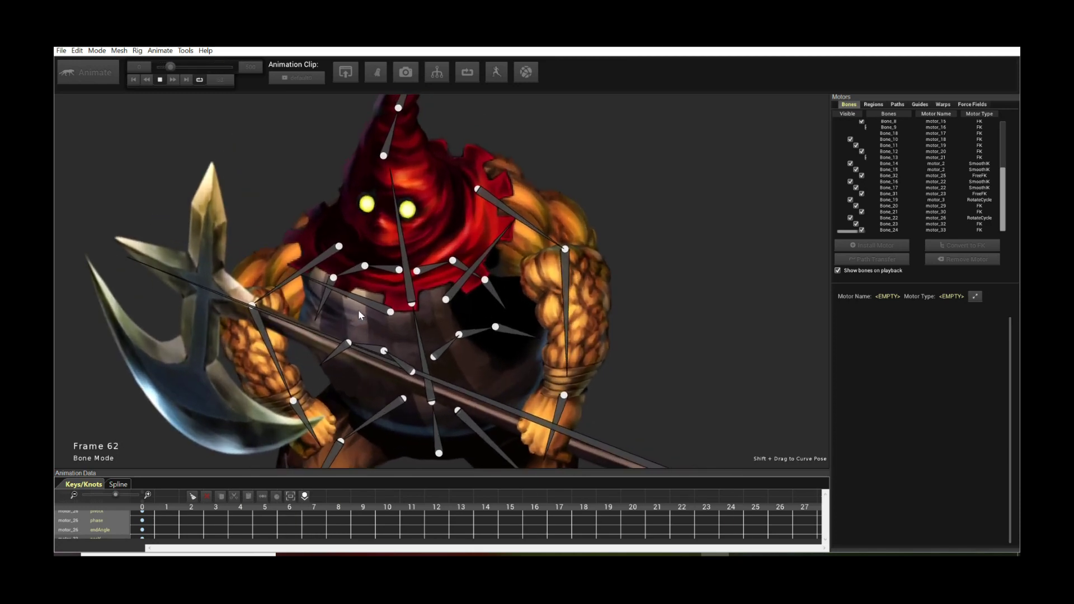
key("space")
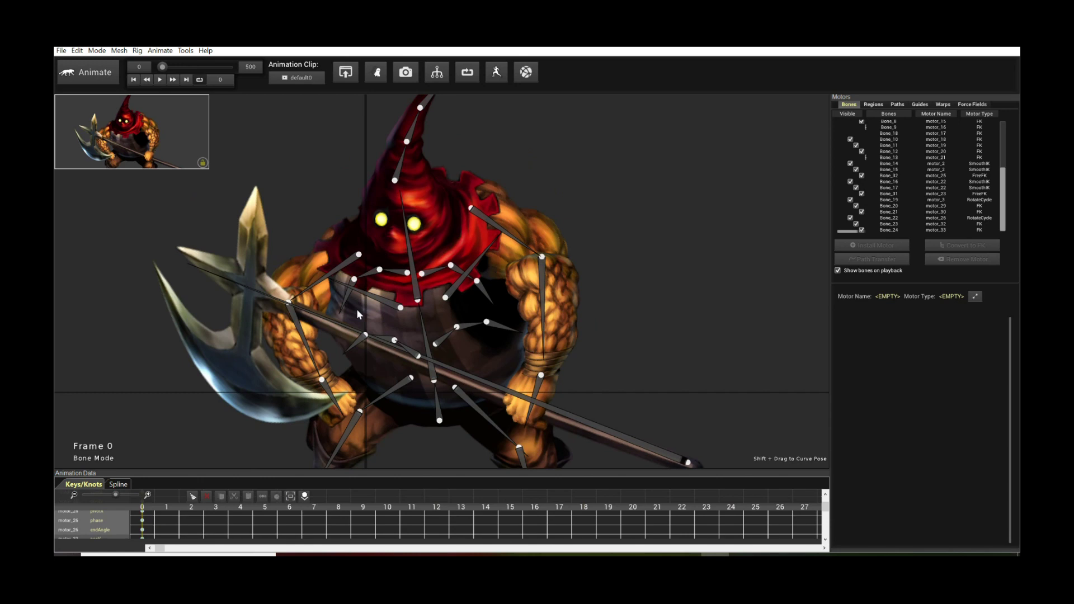
- Install a Rotate Cycle Motor on the inner bone of the red hood collar's right-hand chain
scroll(422, 314, "up", 3)
left_click(353, 270)
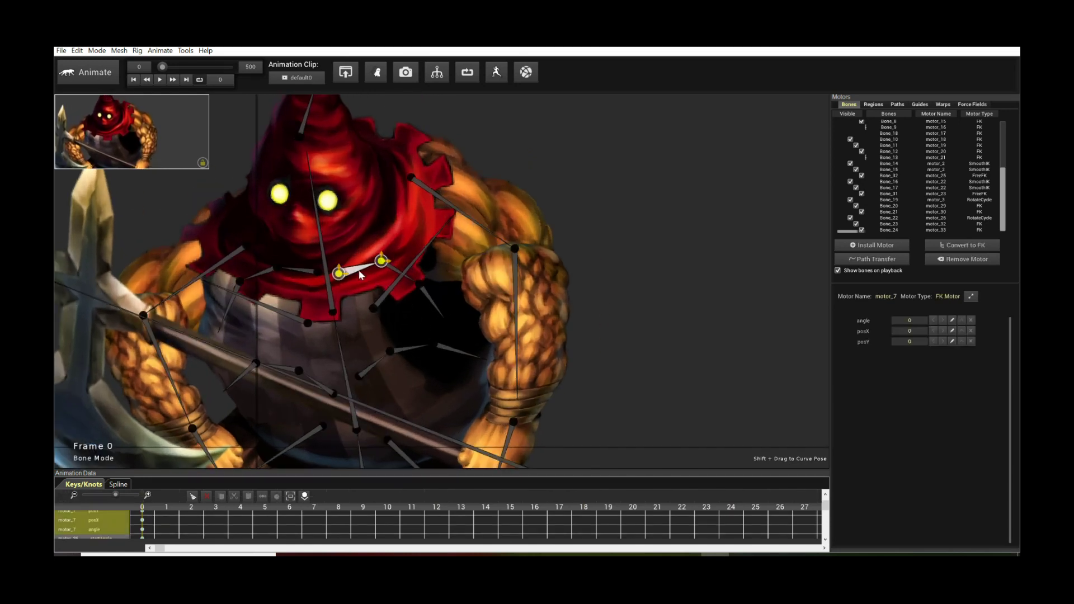
left_click(865, 246)
scroll(565, 289, "down", 6)
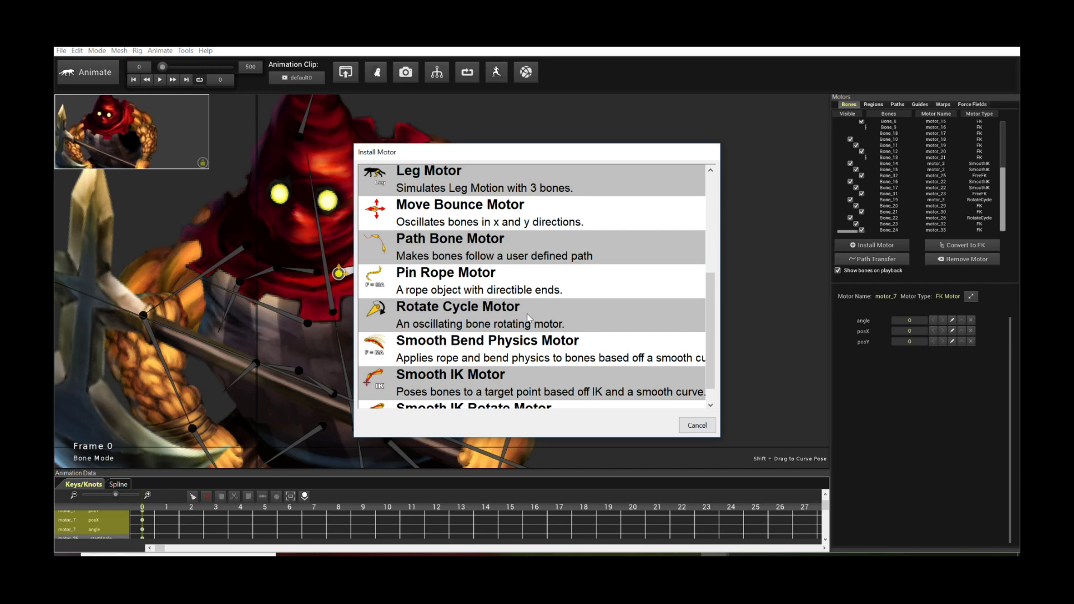
left_click(528, 317)
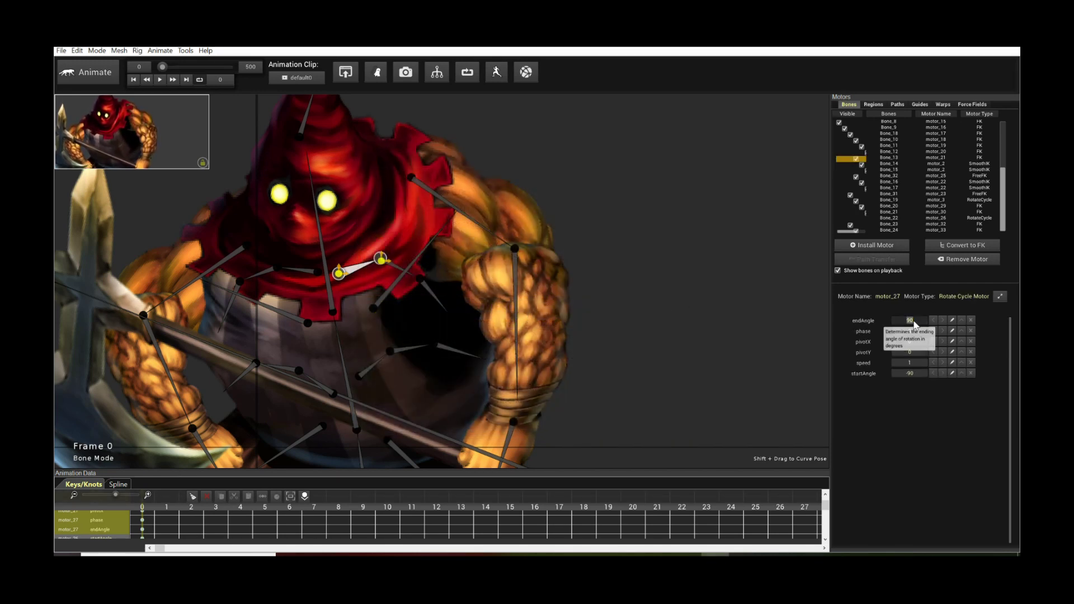
- Set the right-hand collar bone's Rotate Cycle Motor to endAngle 5 and startAngle -5 and preview the motion
type("5")
key("Return")
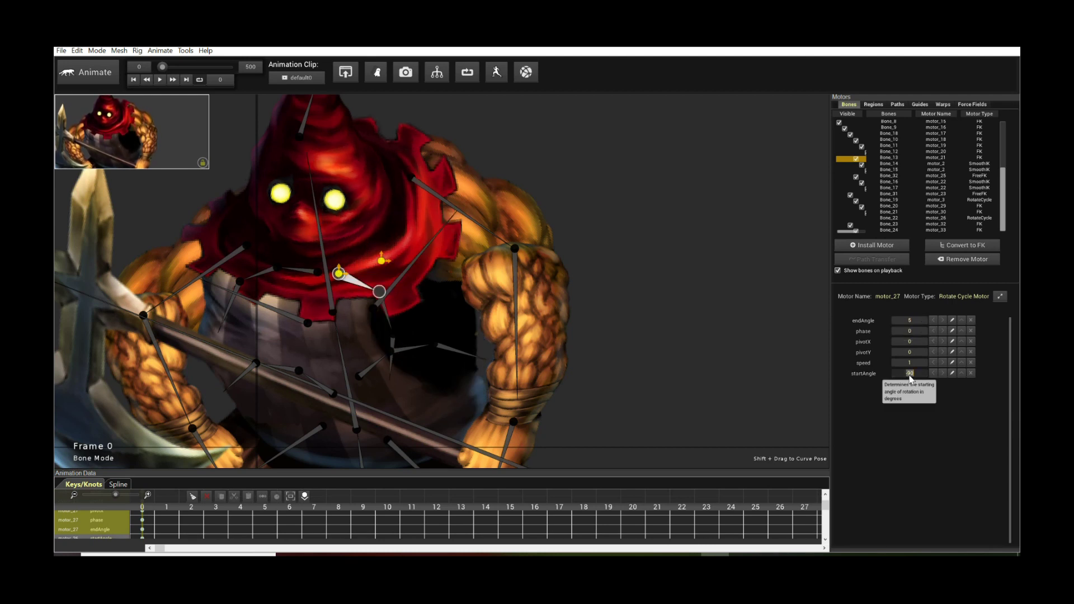
type("-5")
key("Return")
key("space")
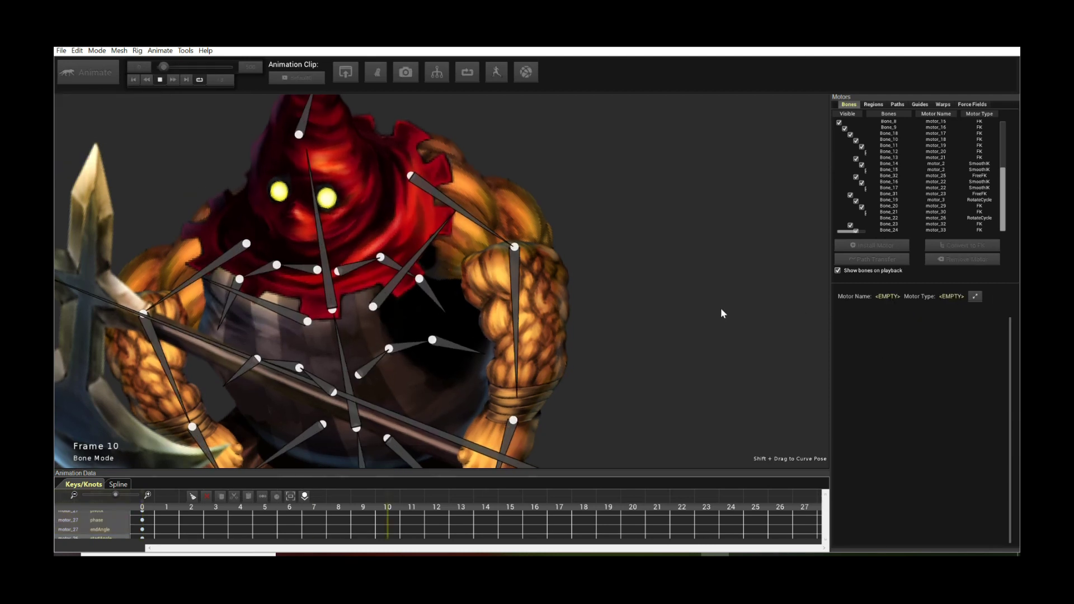
key("space")
- Install a Rotate Cycle Motor on the inner bone of the hood collar's left-hand chain
left_click(321, 281)
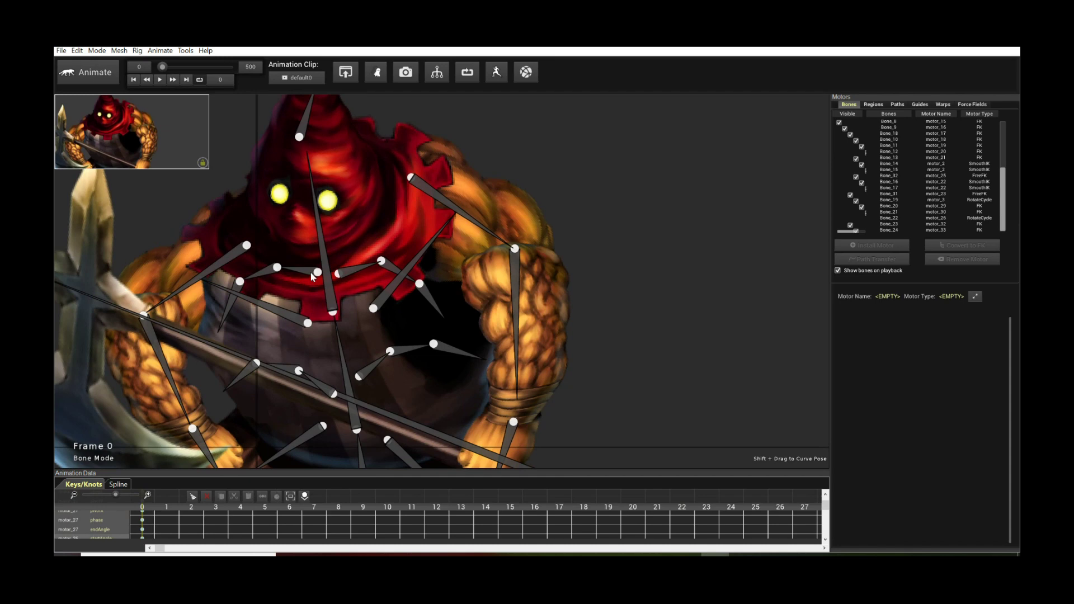
left_click(846, 247)
scroll(587, 335, "down", 4)
left_click(579, 381)
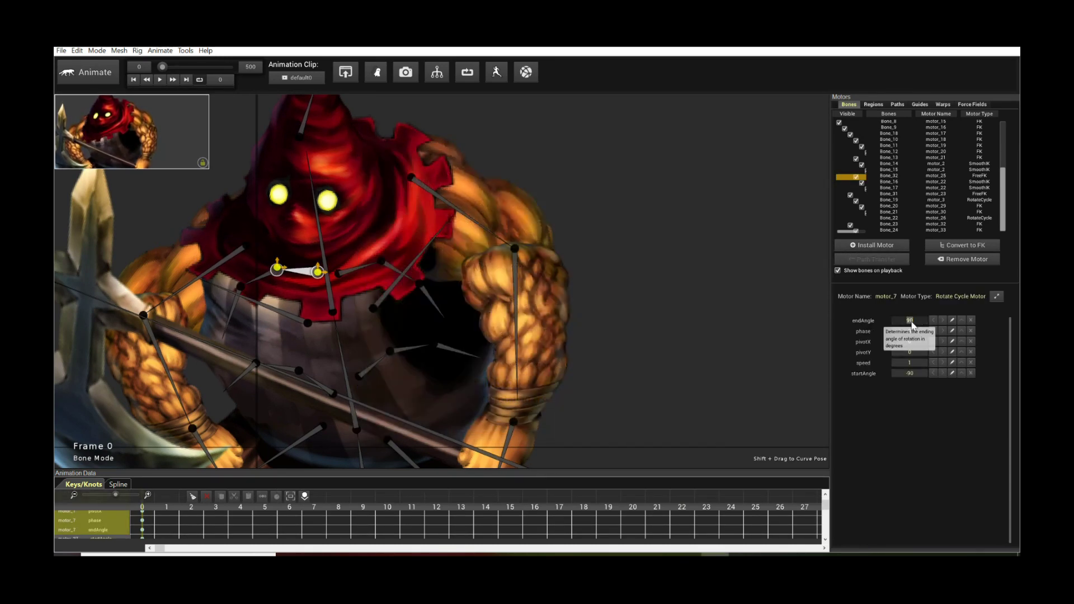
- Set the left-hand collar bone's motor to endAngle 5, startAngle -5 and speed -1 and preview the motion
type("5")
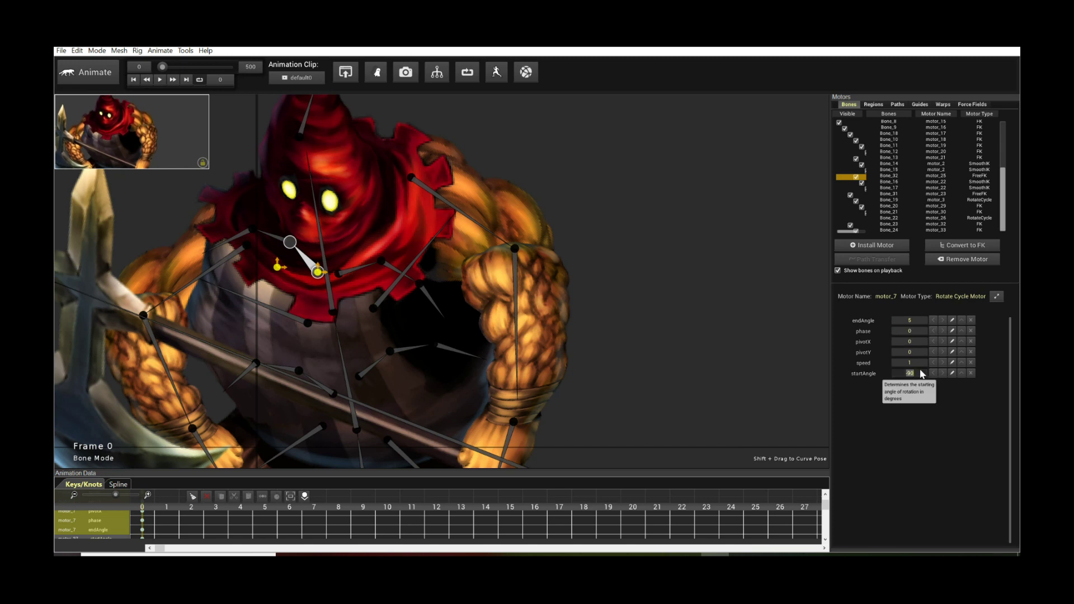
key("Return")
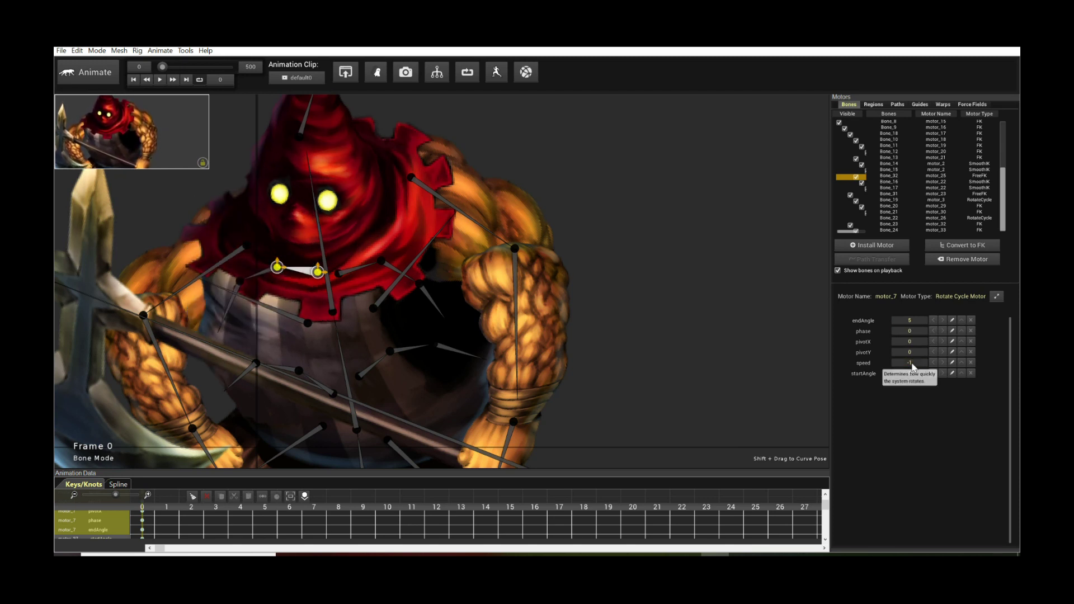
key("space")
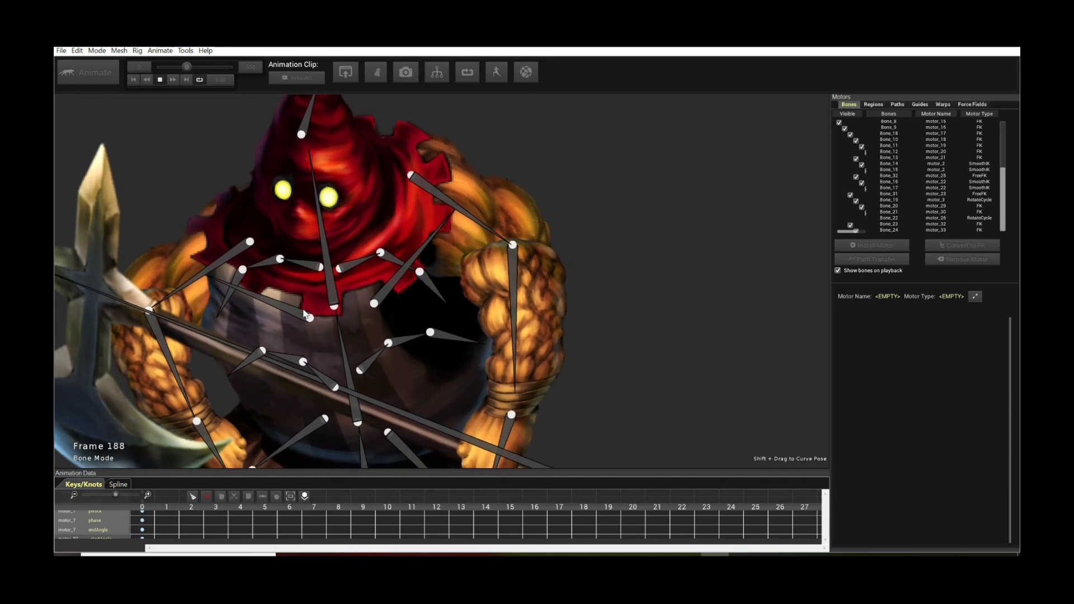
key("space")
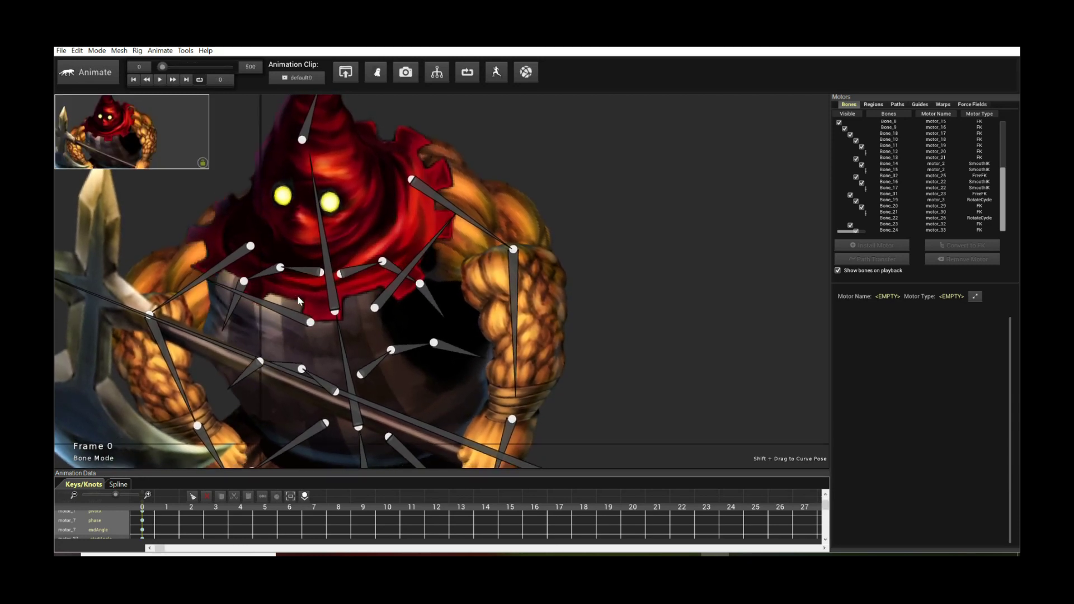
- Set the phase of both collar bones' Rotate Cycle Motors to 0.5 and preview the motion up close
left_click(364, 271)
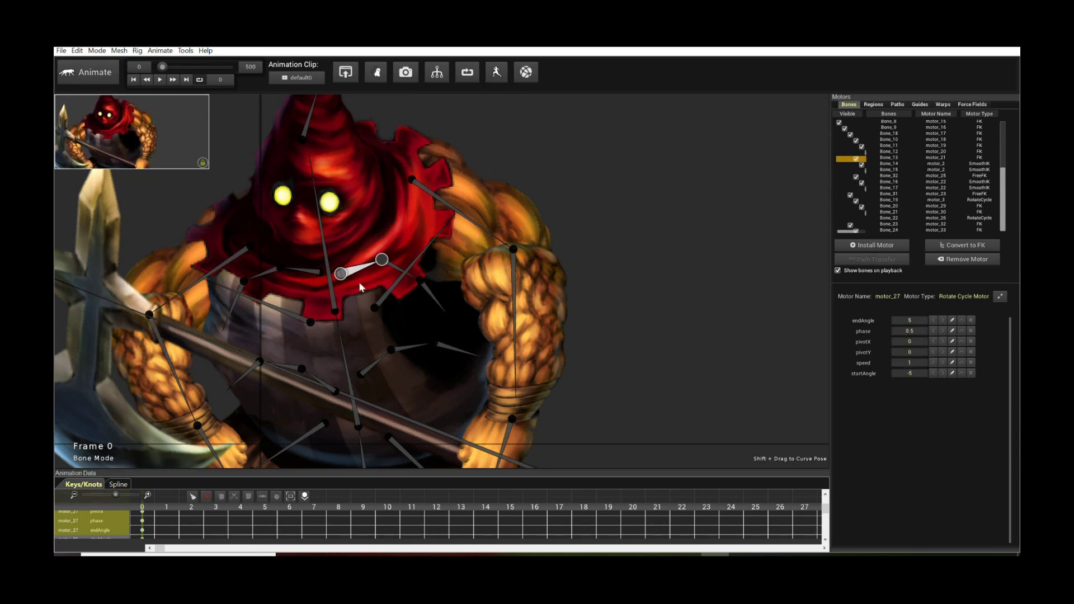
left_click(302, 273)
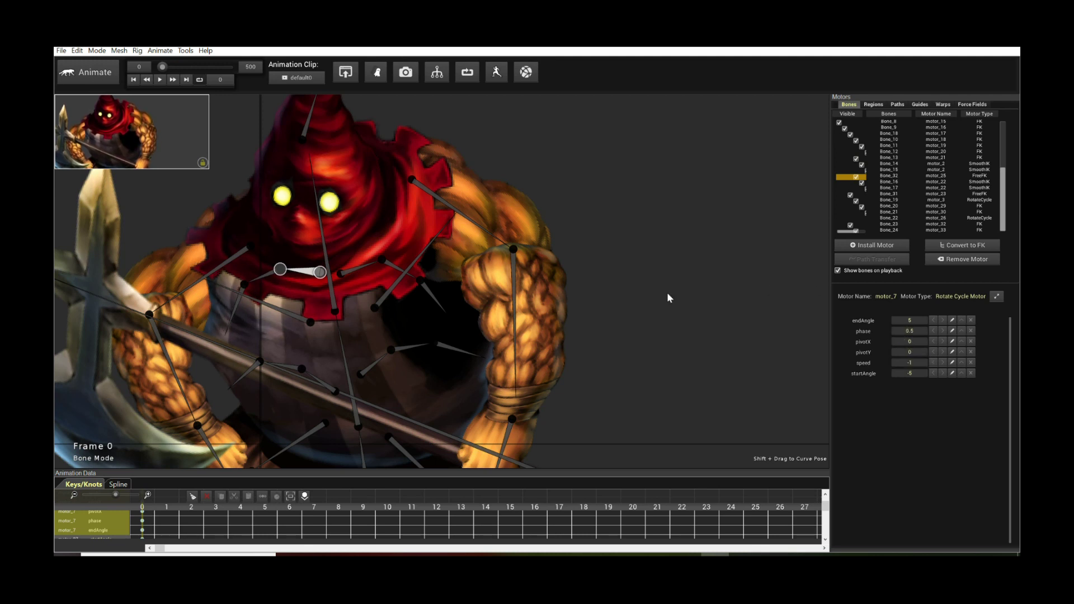
left_click(685, 300)
key("space")
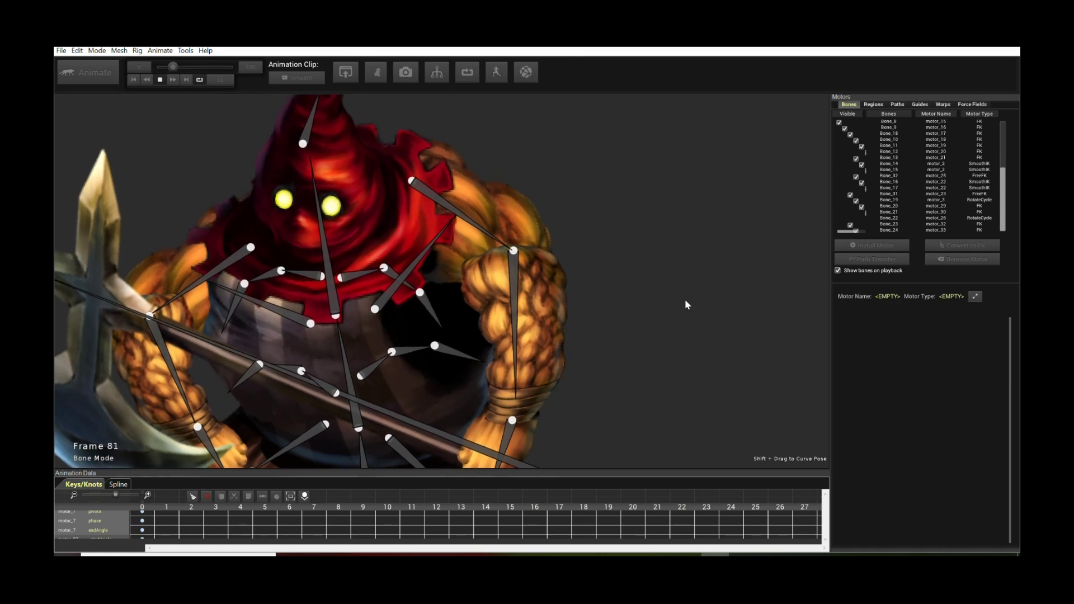
scroll(725, 278, "up", 2)
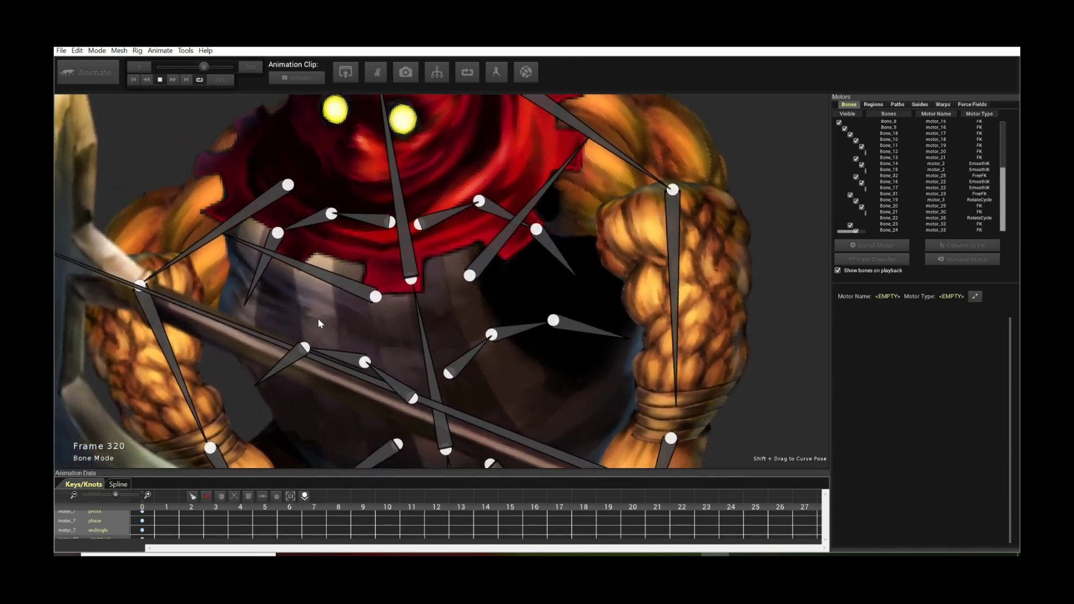
scroll(318, 323, "down", 3)
key("space")
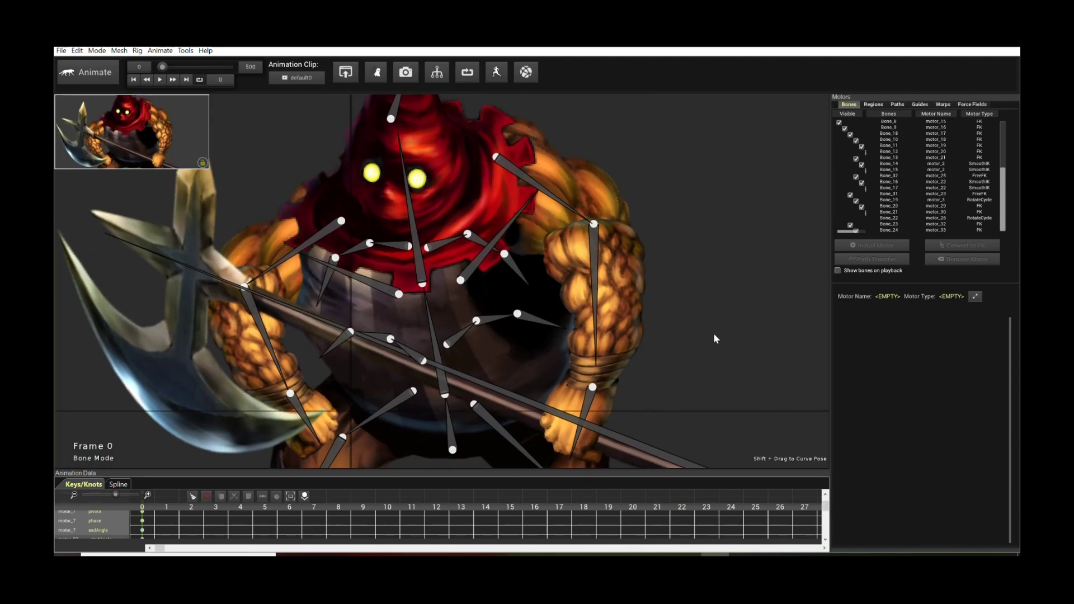
- Play back the executioner's idle motion with the bones hidden during playback
key("space")
scroll(341, 307, "up", 1)
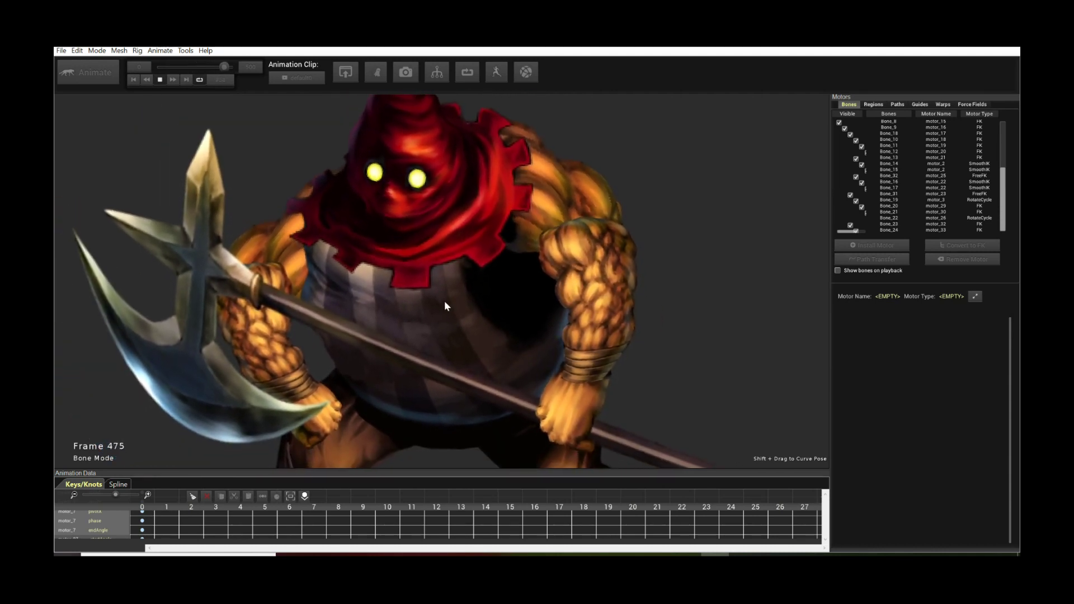
key("space")
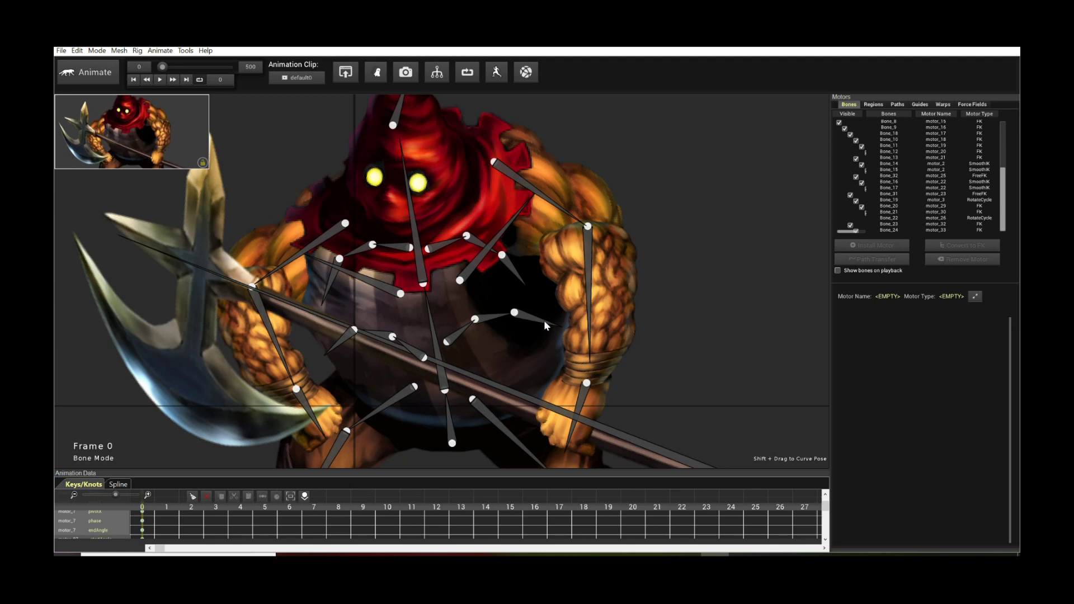
- Inspect the end bone of the belly's right-hand chain and play back the motion with the bones shown
left_click(546, 326)
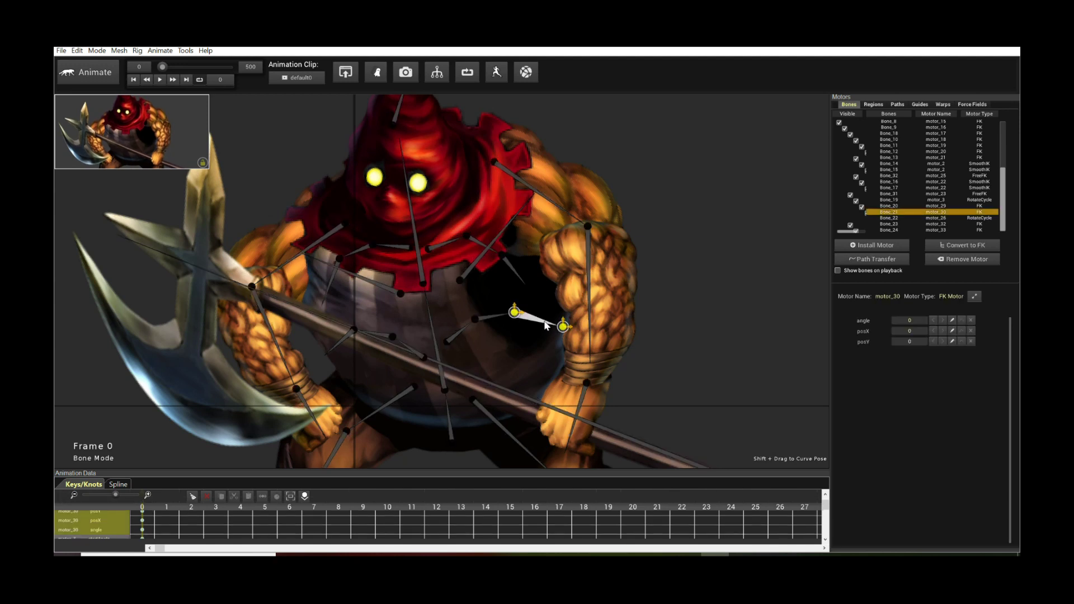
left_click(658, 342)
key("space")
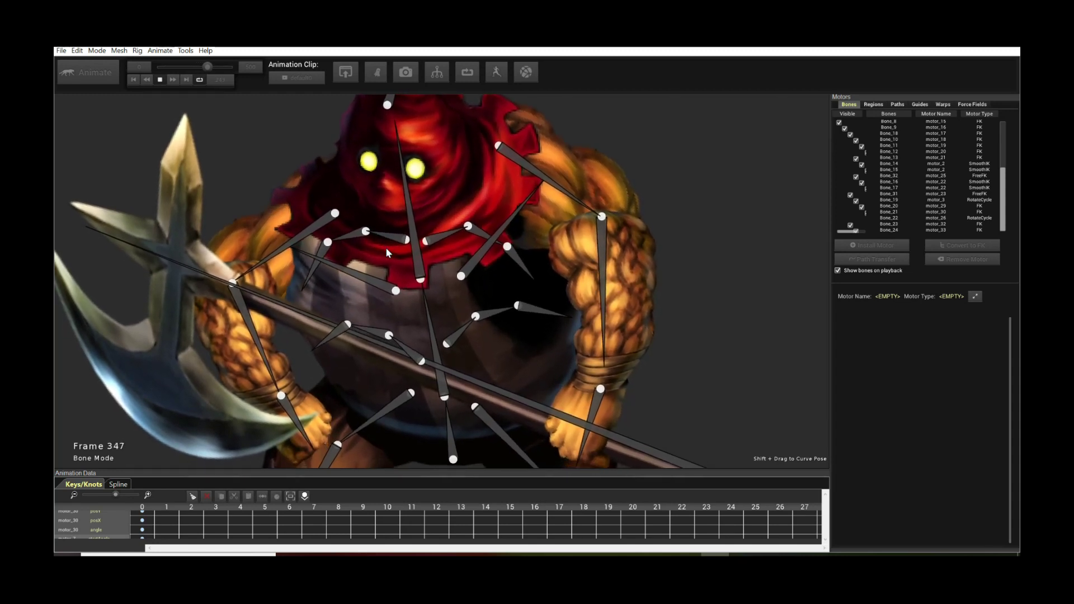
key("space")
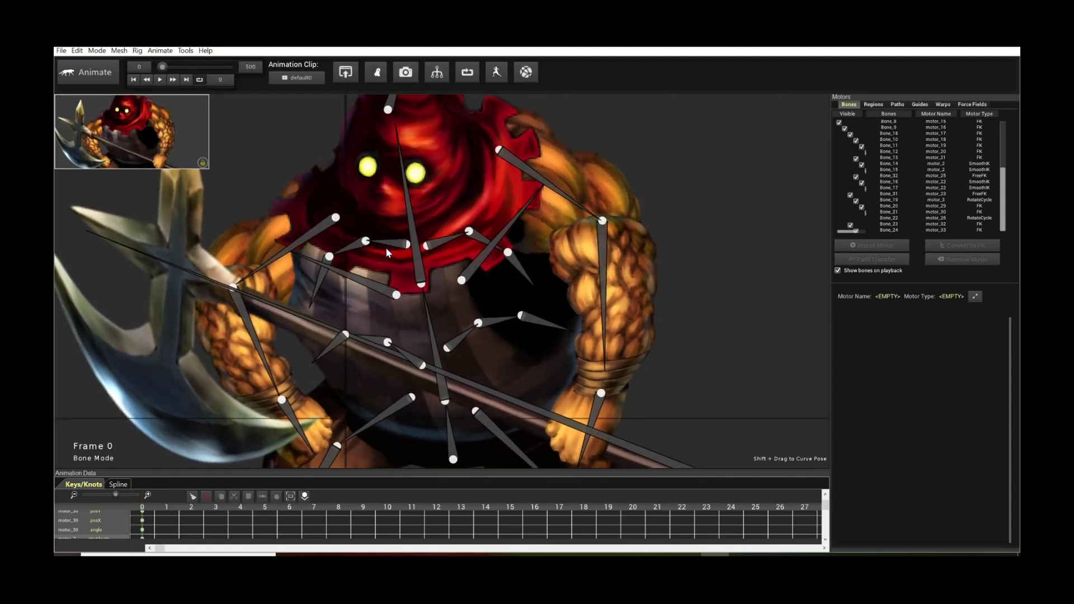
- Install a Bend Physics Motor on the two outer bones of the belly's right-hand chain
left_click(540, 325)
left_click(540, 325, "shift")
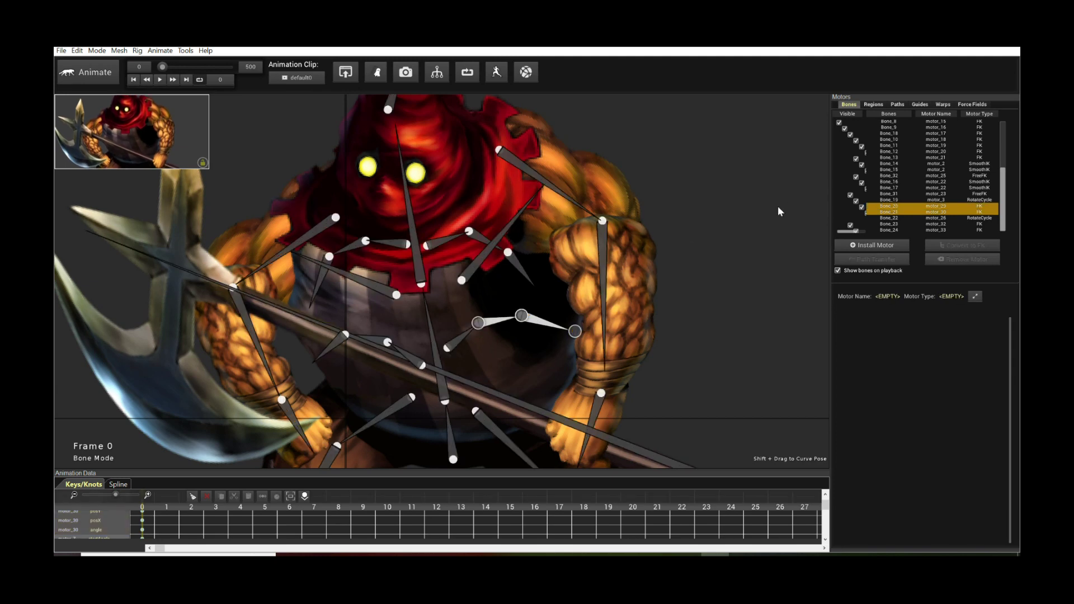
left_click(861, 246)
left_click(549, 178)
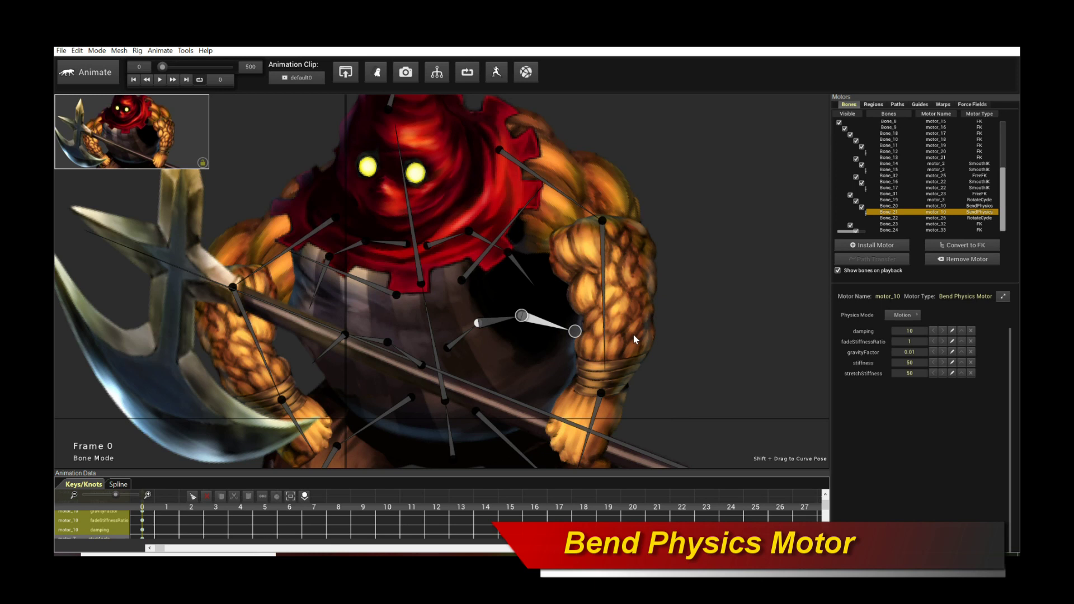
- Set the gravityFactor of the right-hand belly chain's Bend Physics Motor to 0 and preview the motion
left_click(920, 352)
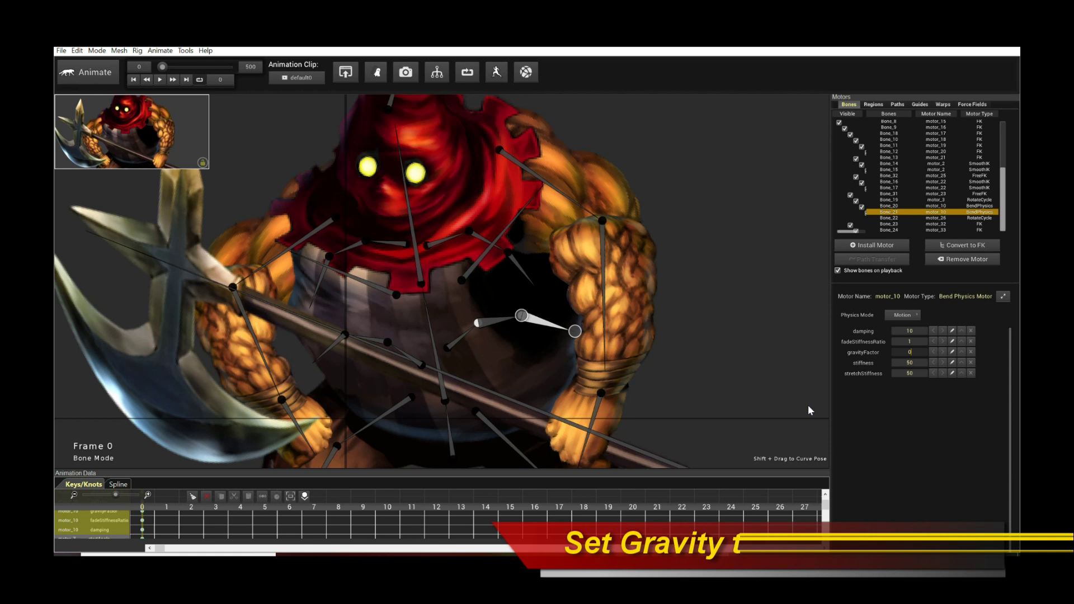
type("0")
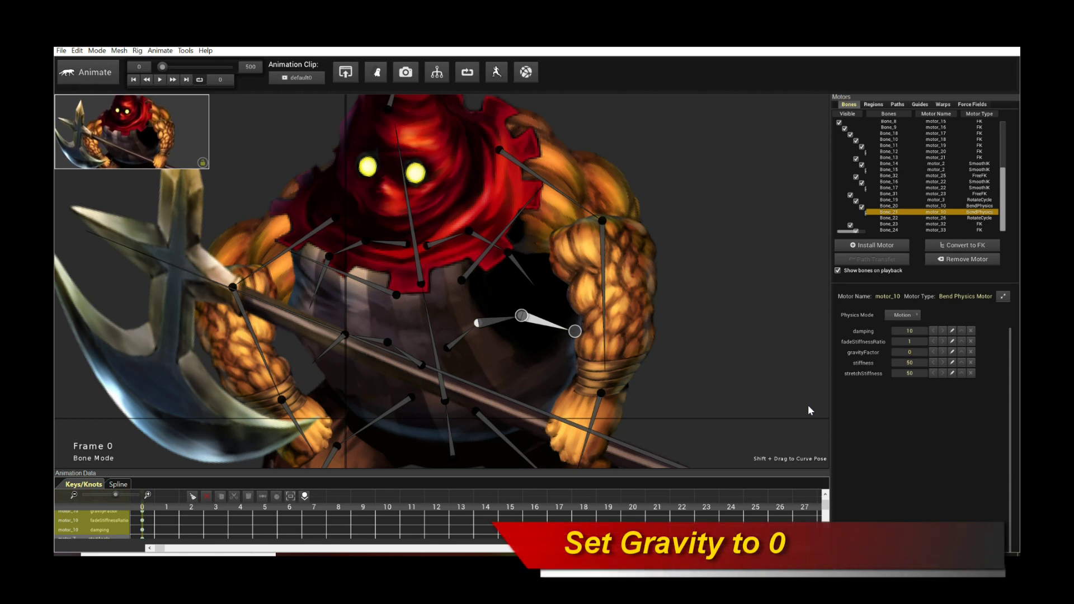
left_click(769, 359)
key("space")
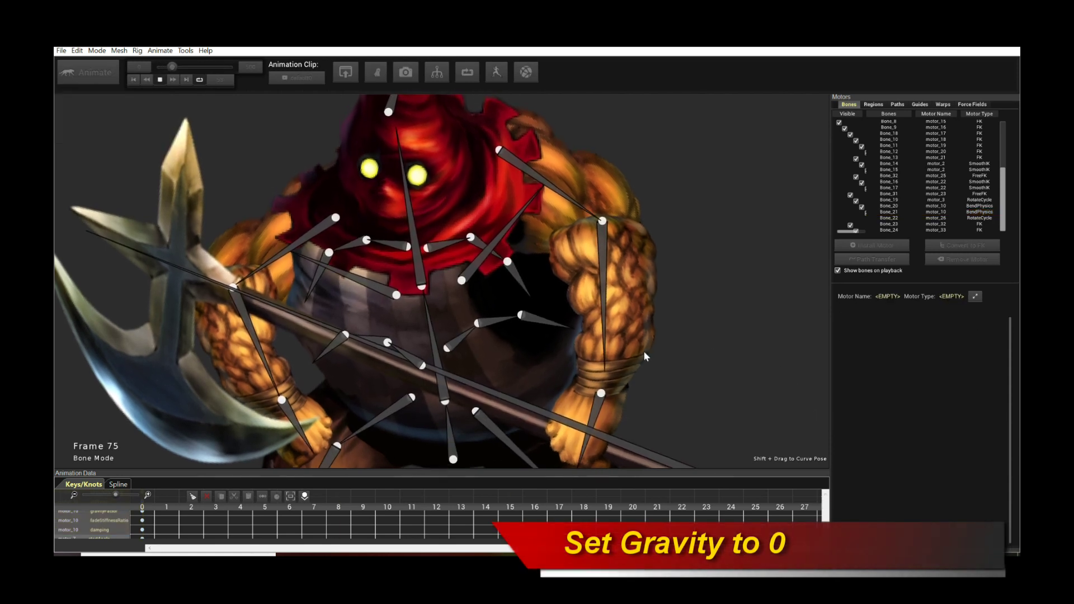
key("space")
- Set the damping of the right-hand belly chain's Bend Physics Motor to 20 and preview the motion
left_click(545, 325)
double_click(917, 331)
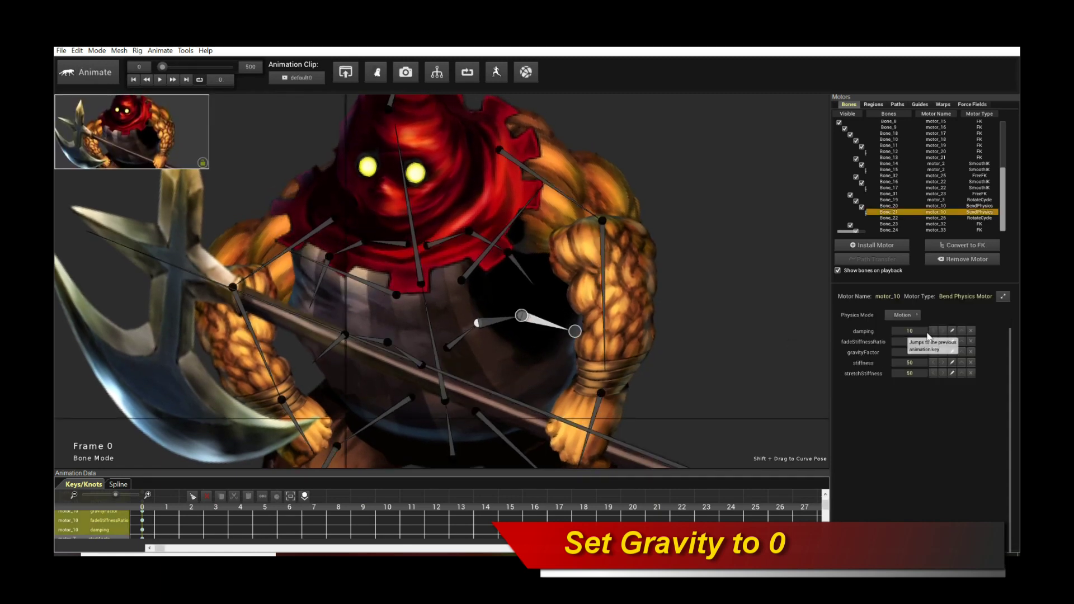
type("2")
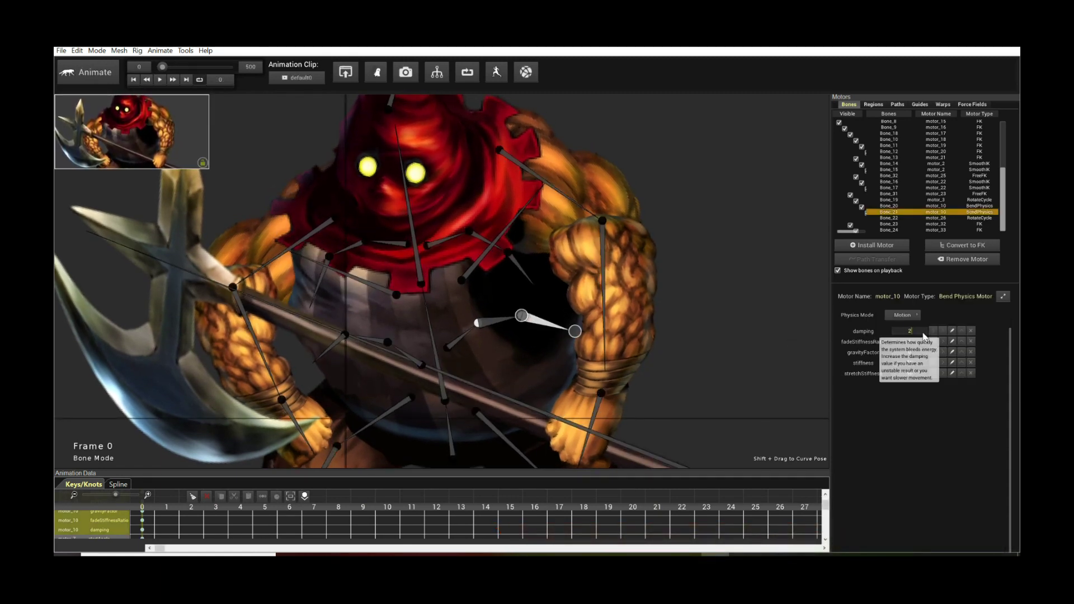
type("0")
left_click(751, 316)
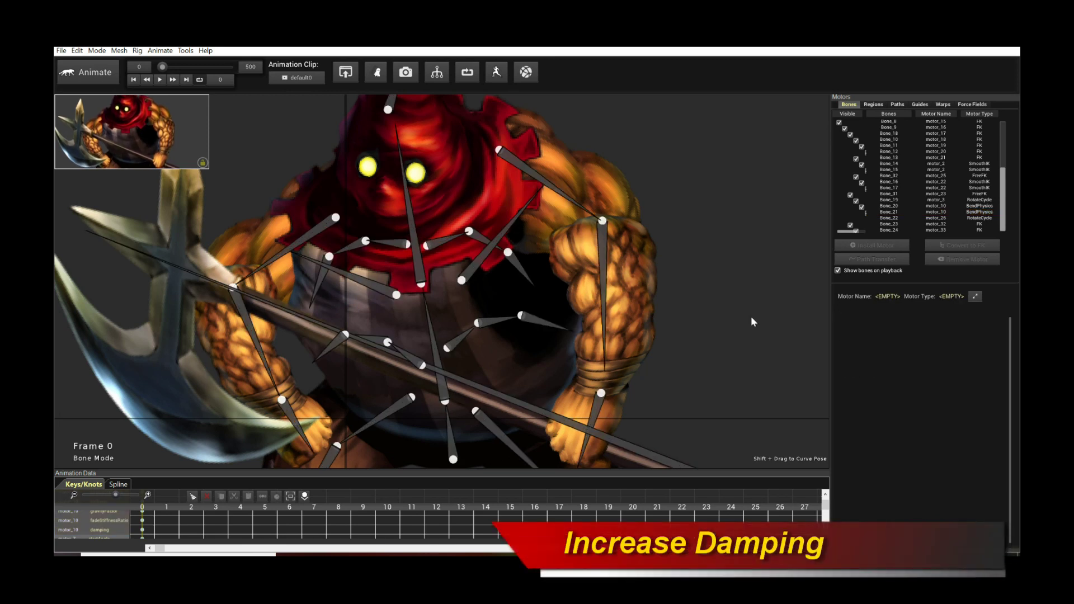
key("space")
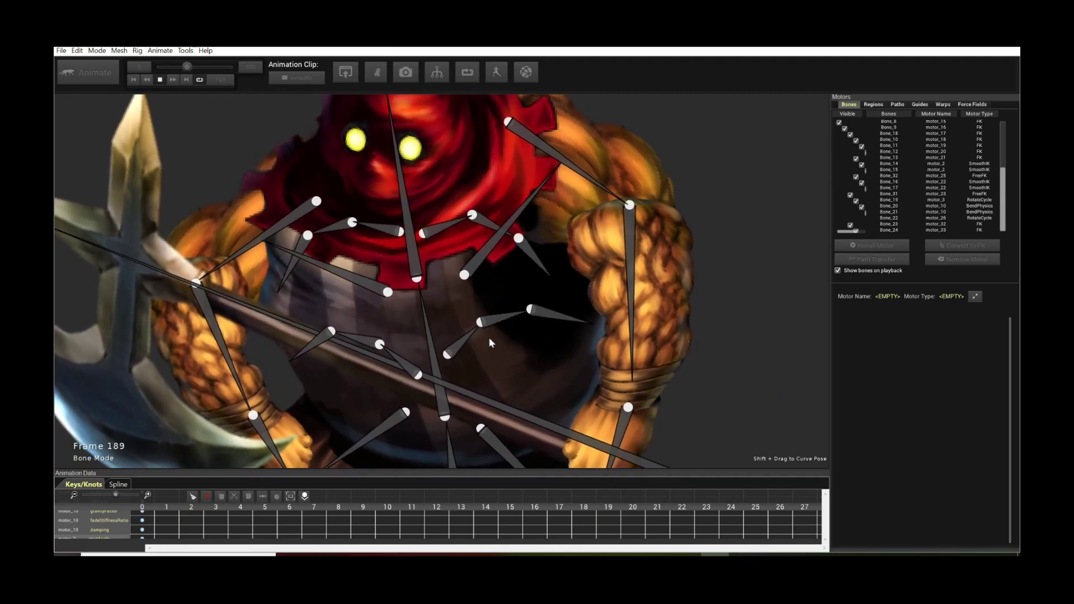
key("space")
- Install a Bend Physics Motor on the two outer bones of the belly's left-hand chain
left_click(313, 360)
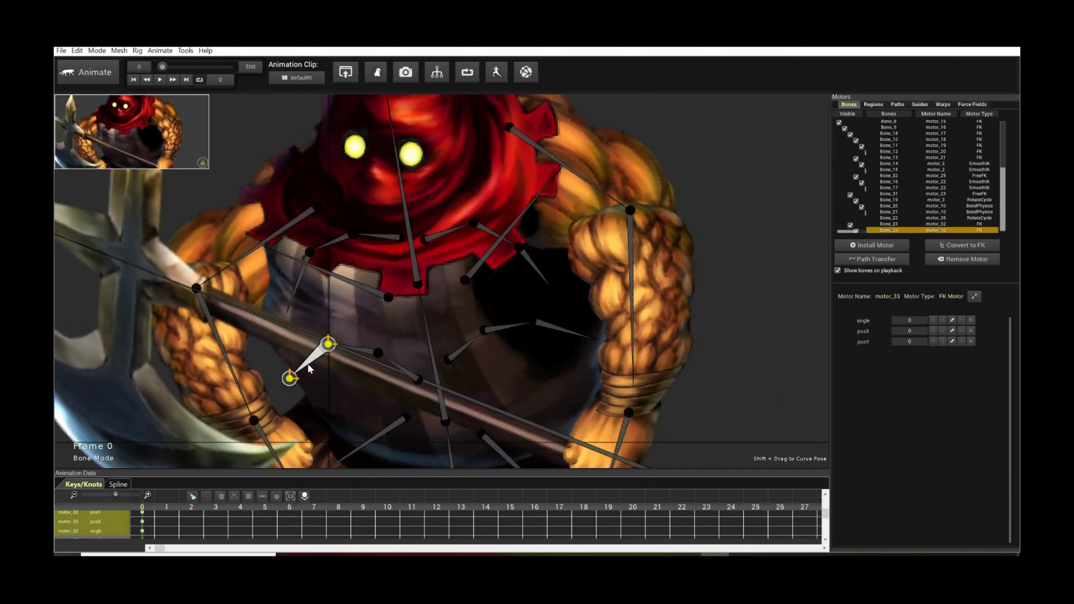
left_click(309, 368, "shift")
left_click(872, 245)
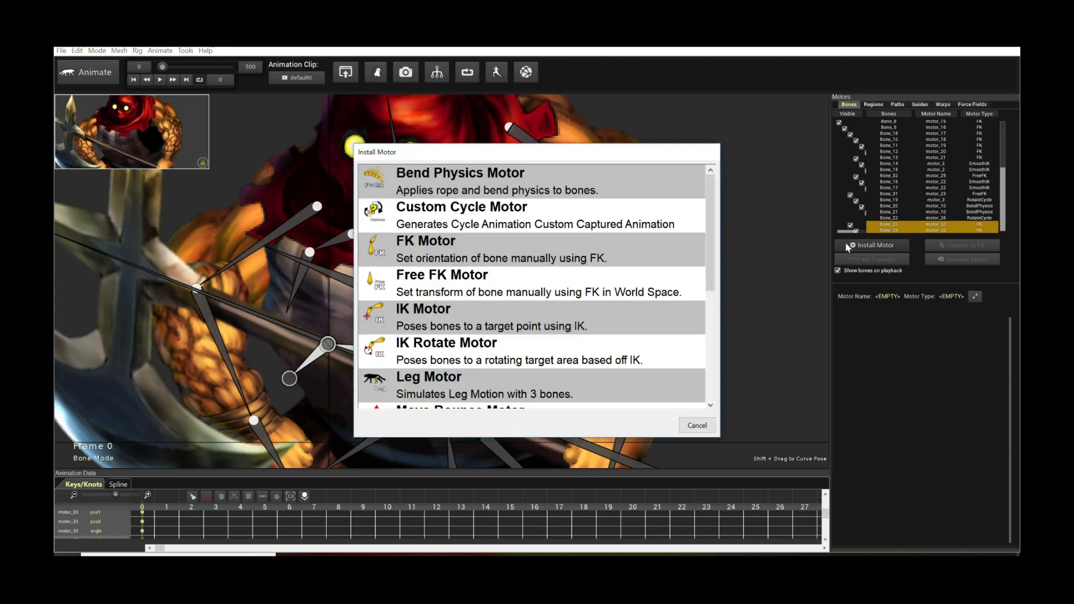
left_click(436, 176)
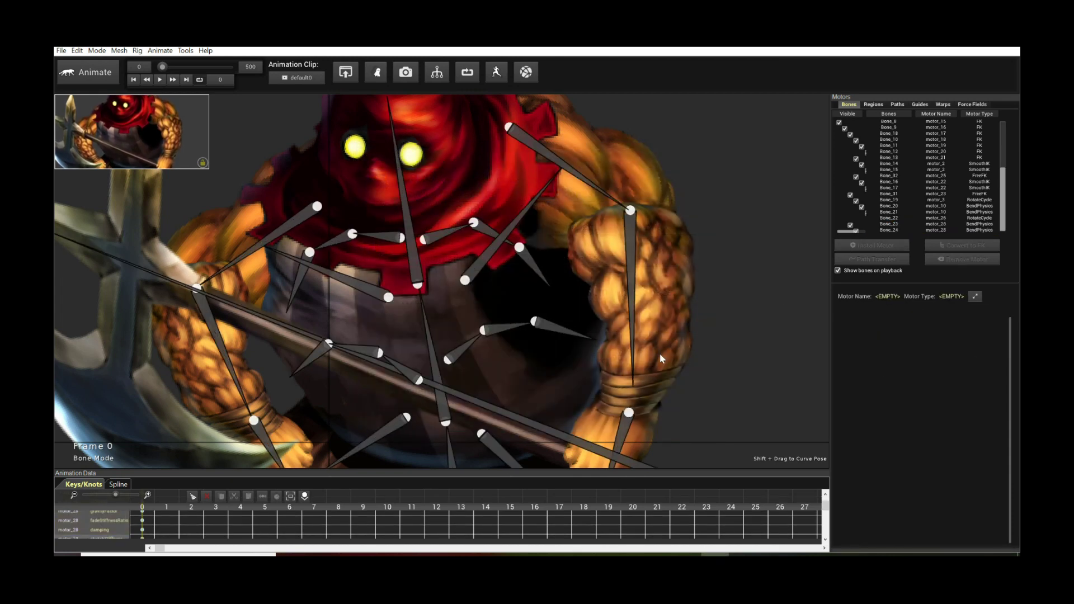
- Set the damping of the left-hand belly chain's Bend Physics Motor to 20 and preview the motion up close
left_click(306, 369)
mouse_move(902, 356)
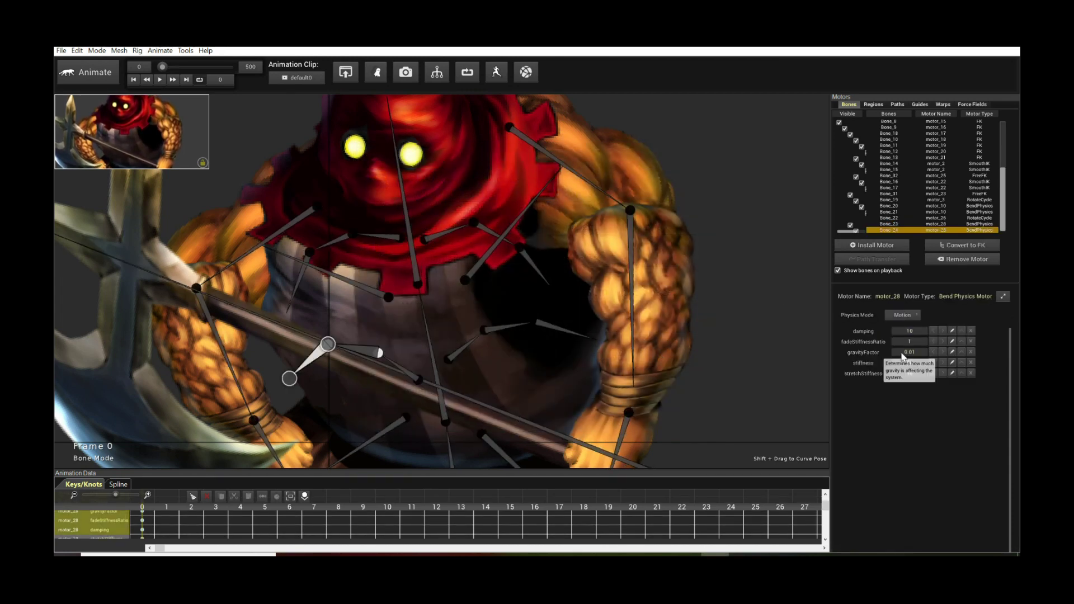
mouse_move(918, 331)
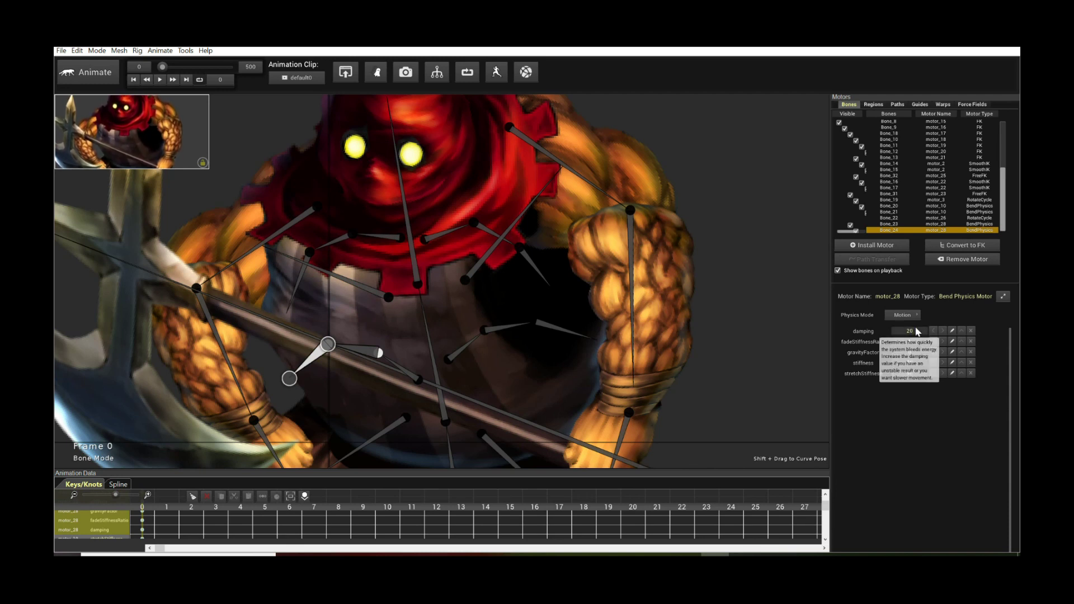
left_click(758, 337)
key("space")
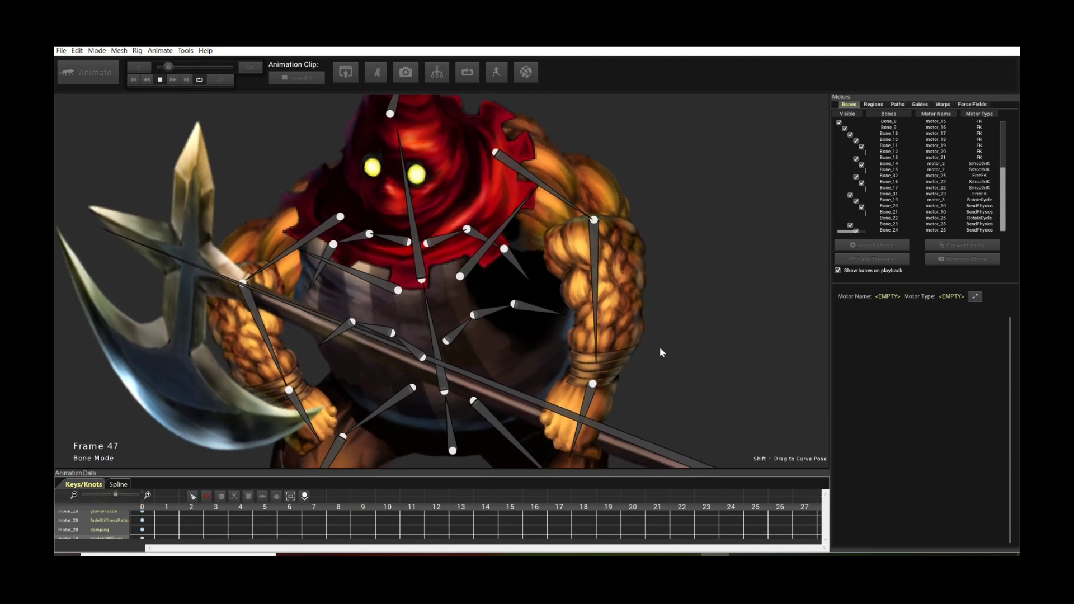
scroll(435, 344, "up", 2)
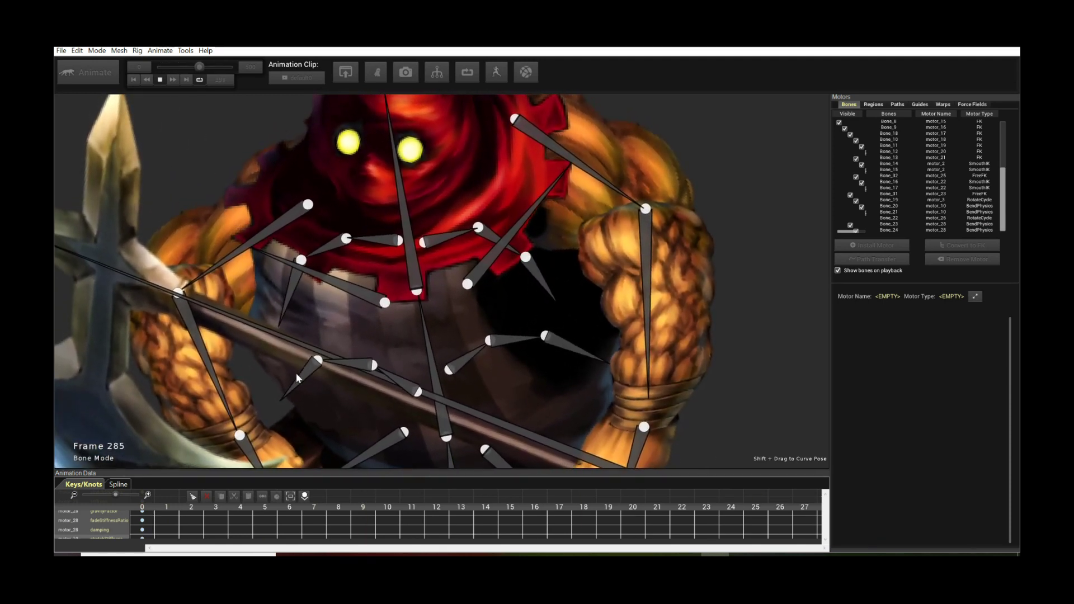
key("space")
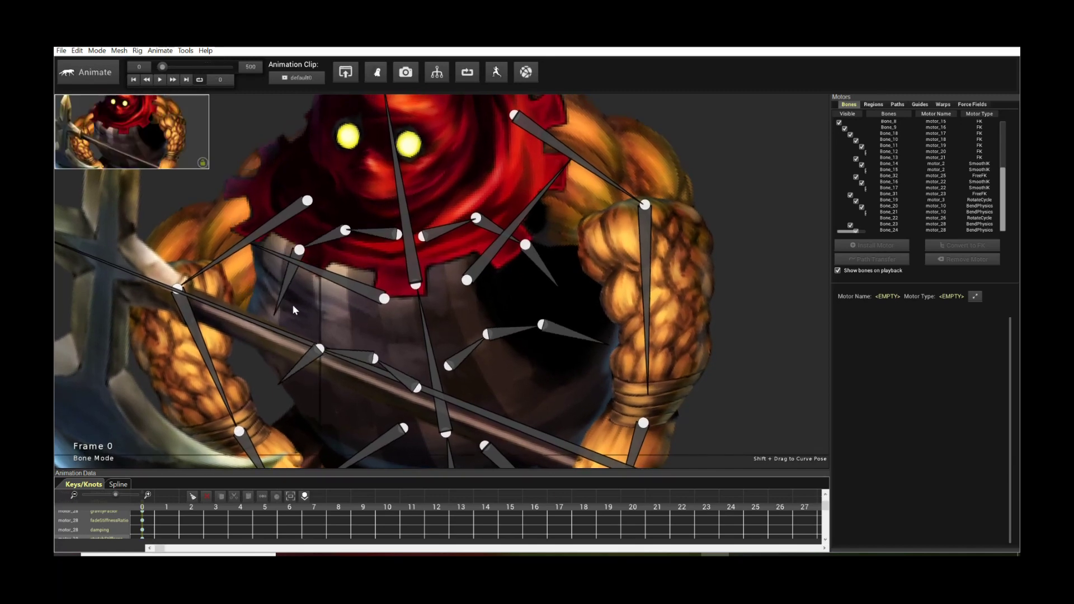
- Install a Bend Physics Motor with damping 20 and gravityFactor 0 on the two outer bones of the left-hand collar chain
left_click(289, 277)
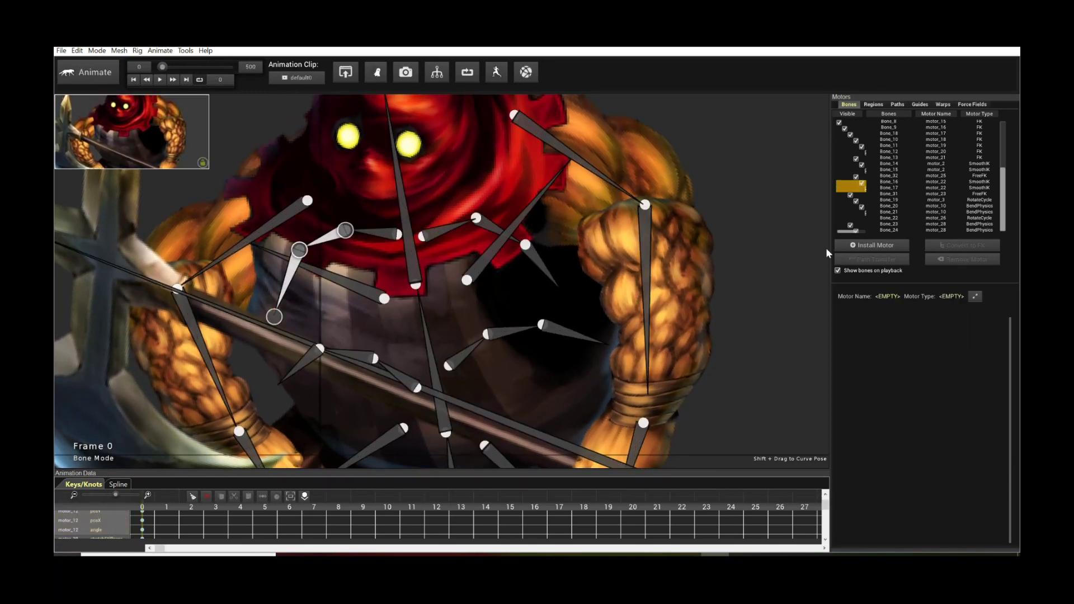
left_click(868, 246)
scroll(506, 325, "down", 3)
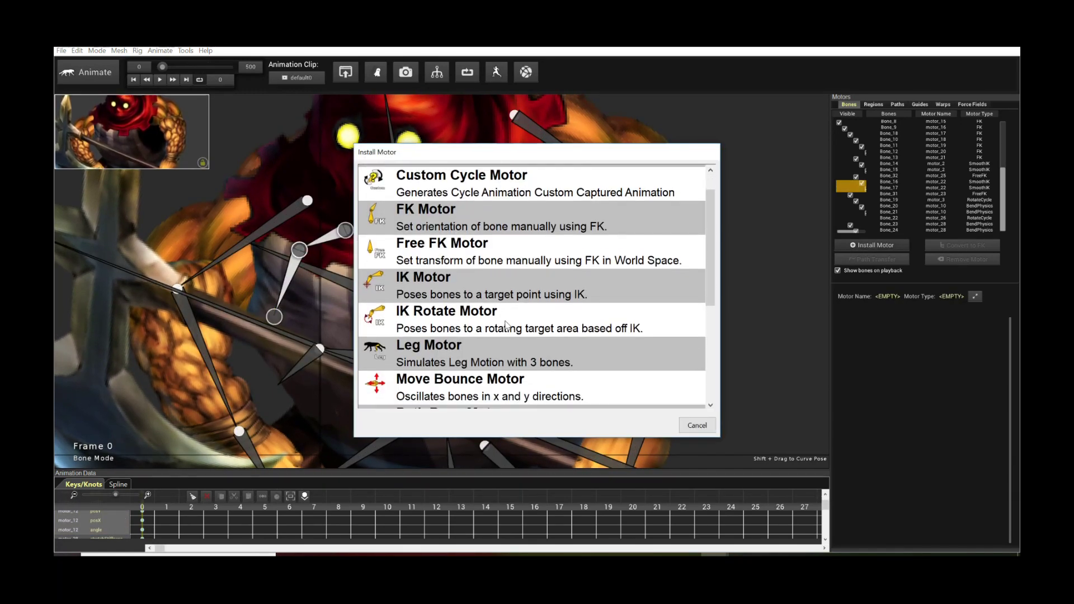
scroll(506, 324, "down", 2)
scroll(506, 324, "up", 4)
scroll(507, 324, "up", 1)
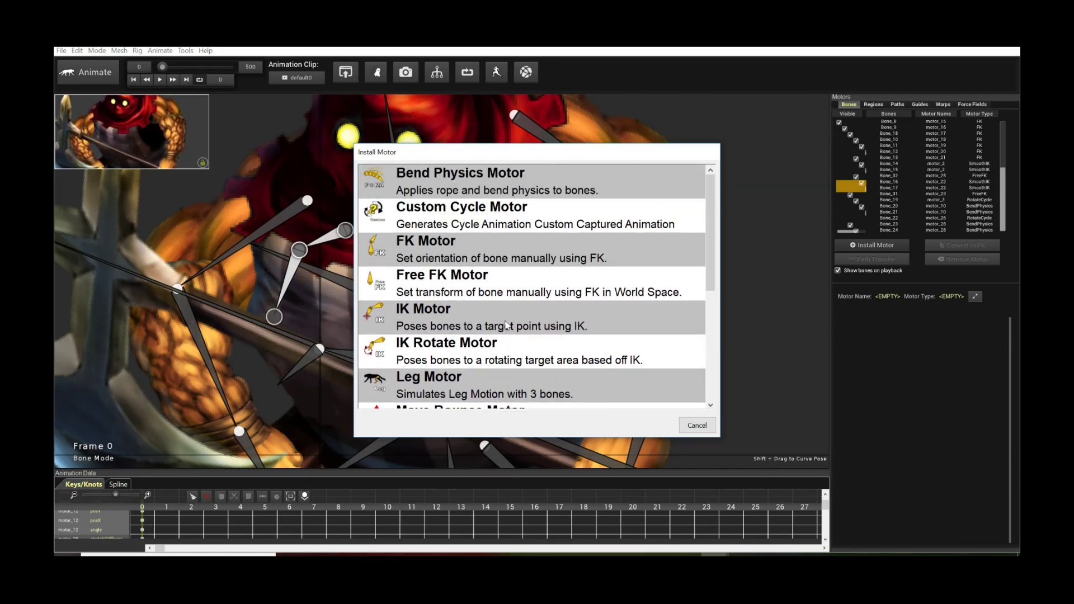
left_click(512, 197)
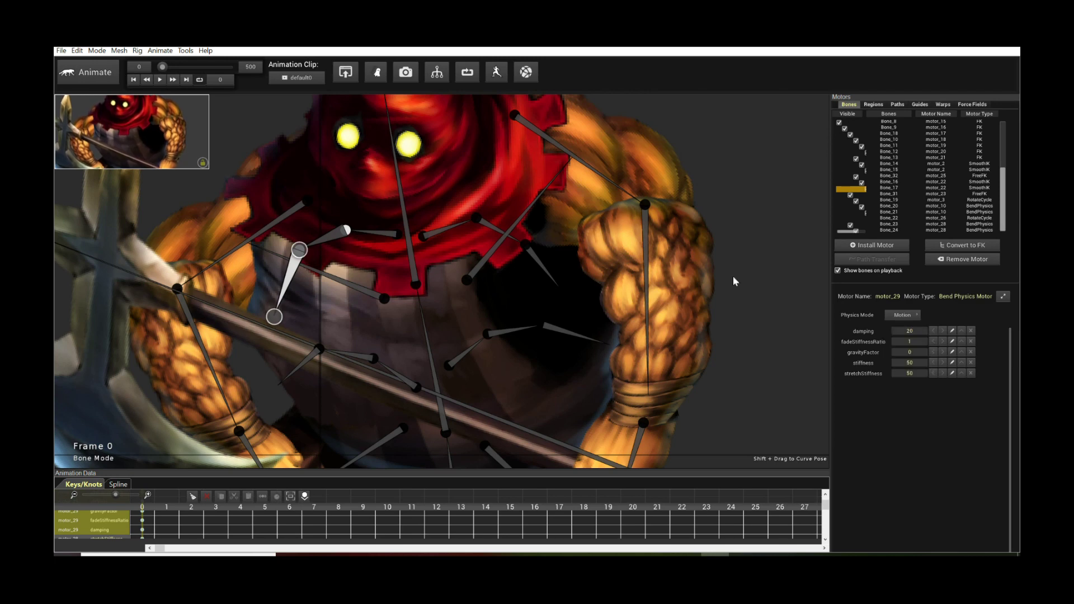
- Install a Bend Physics Motor on the right-hand collar chain's two outer bones, set its damping to 20 and edit its gravityFactor
left_click(544, 274)
left_click(545, 275)
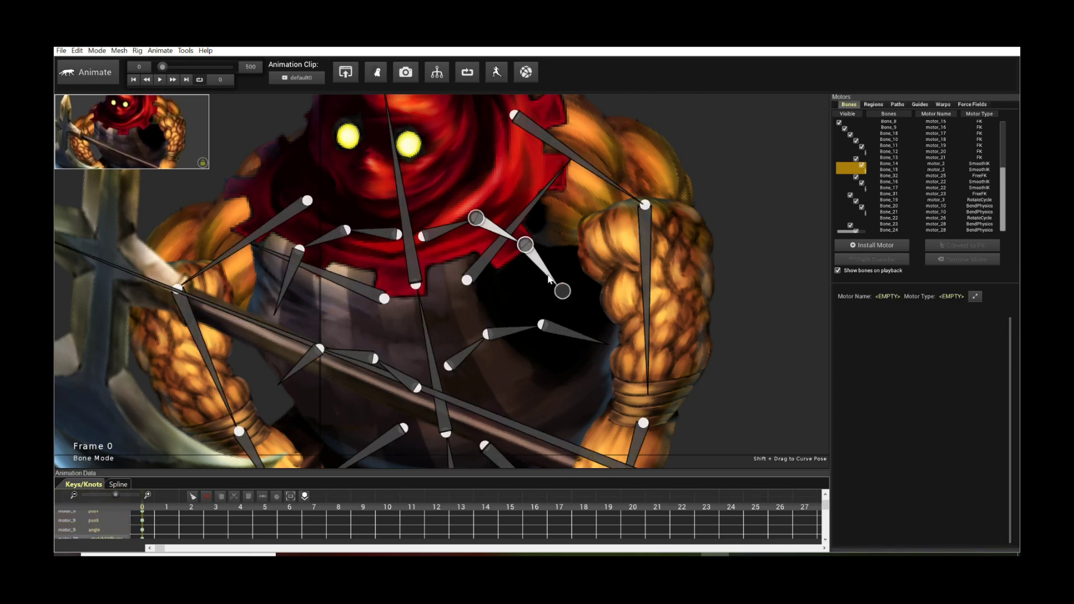
left_click(875, 245)
double_click(554, 177)
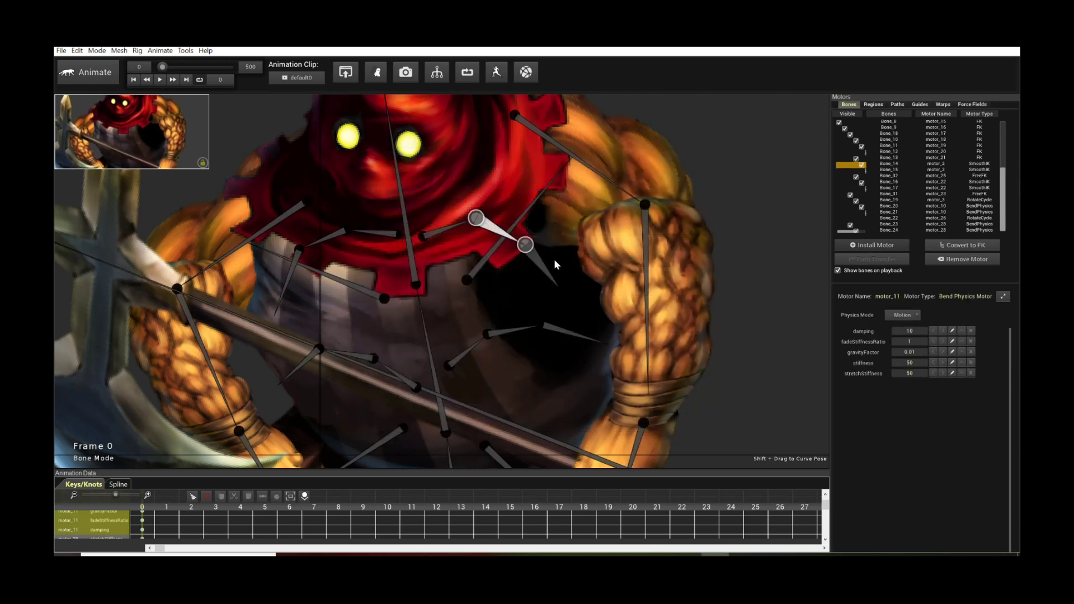
left_click(912, 334)
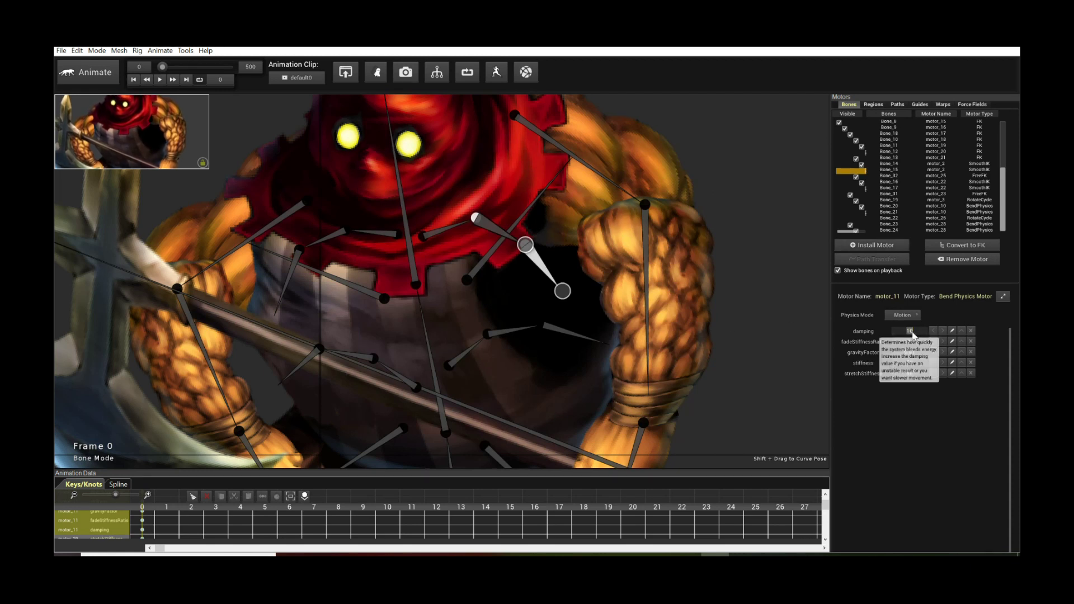
left_click(913, 352)
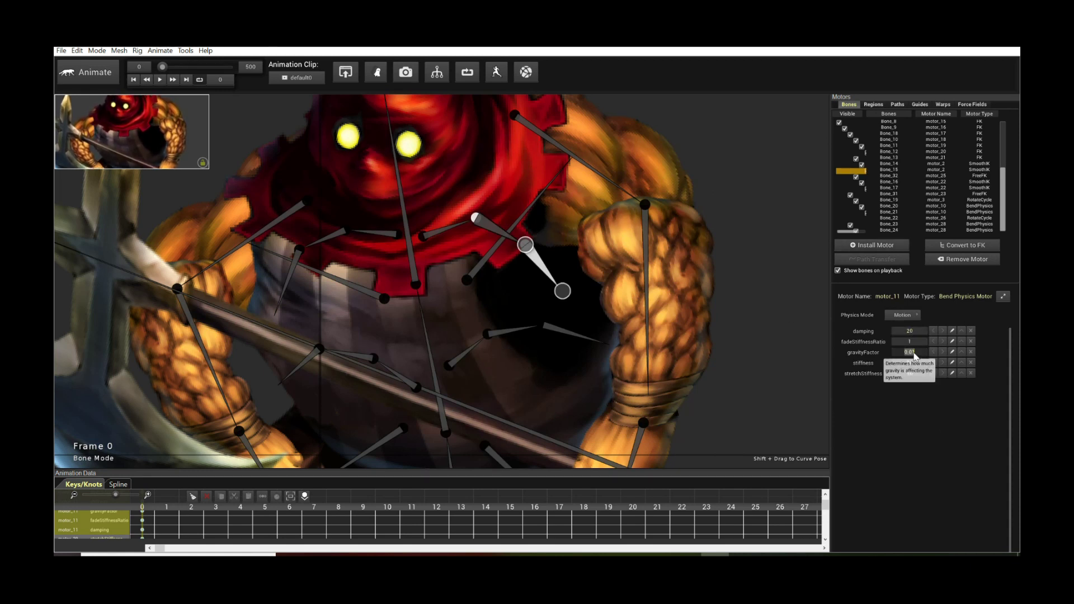
- Preview the executioner's idle motion first with the bones shown and again with the bones hidden
key("space")
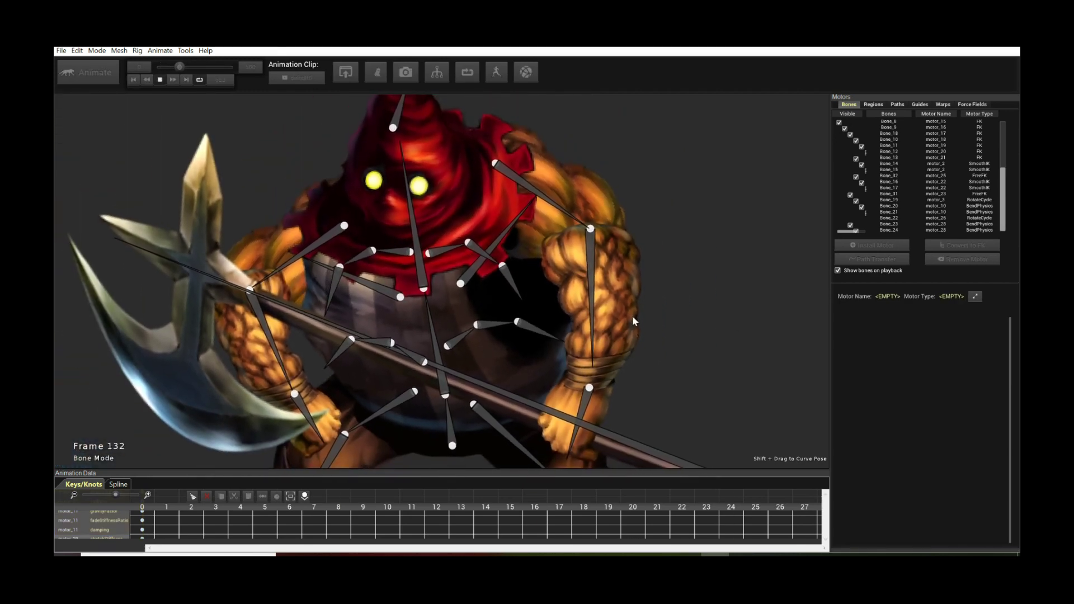
key("space")
key("space")
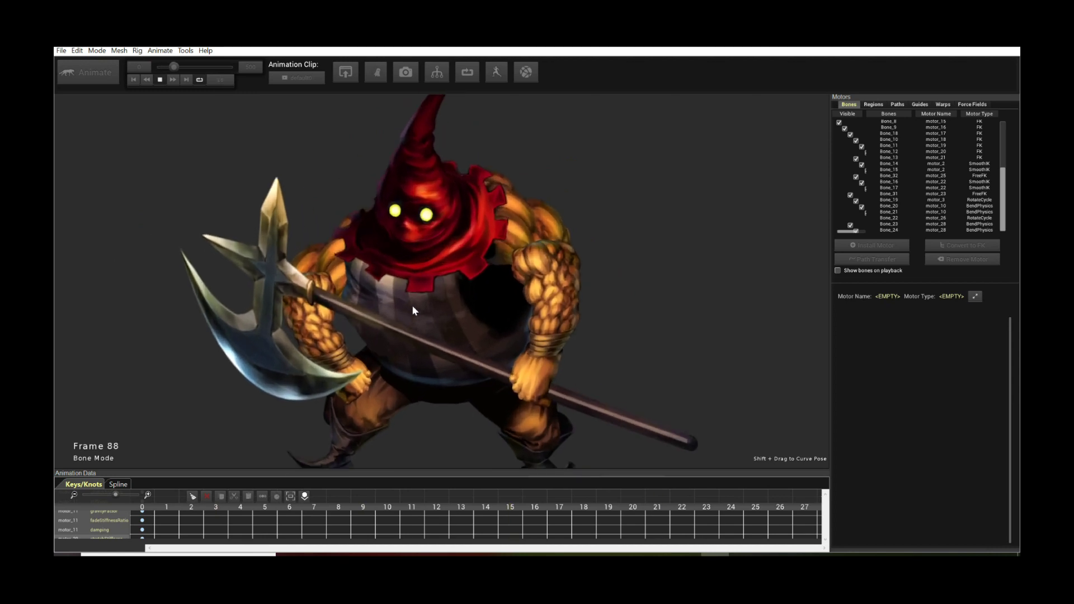
key("space")
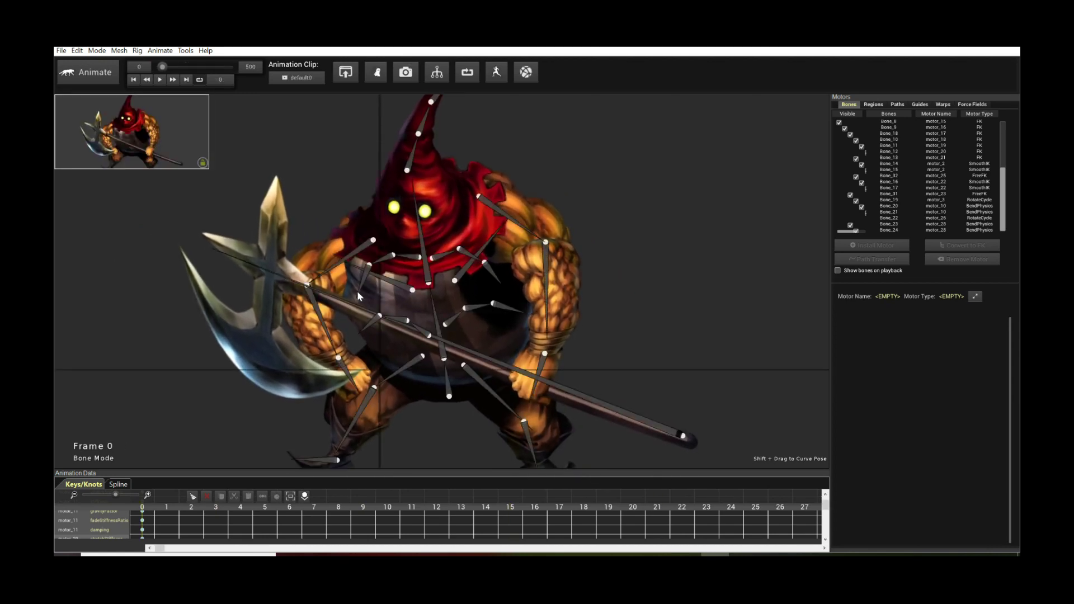
- Edit the stiffness of the left-hand collar chain's Bend Physics Motor and preview the motion
scroll(371, 252, "up", 2)
left_click(374, 255)
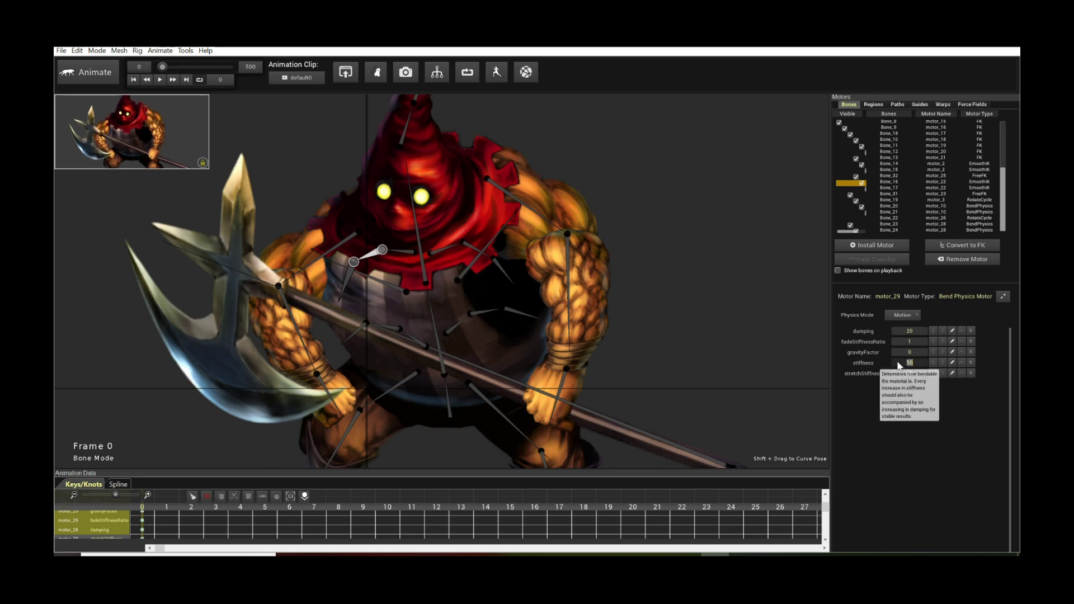
key("space")
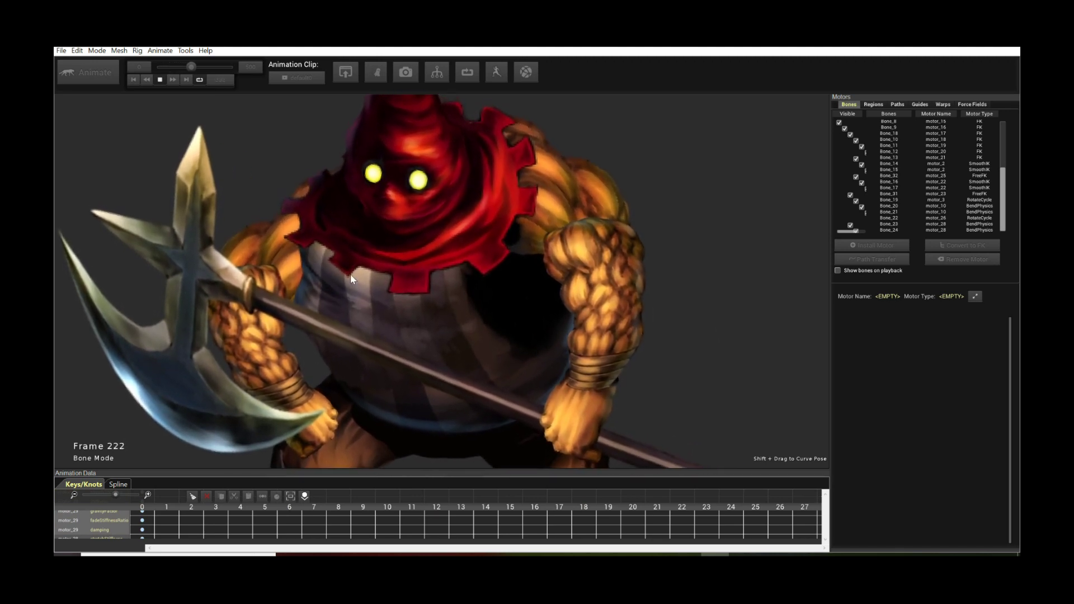
key("space")
- Show the bones during playback and review the executioner's idle motion up close and from farther away
left_click(838, 270)
key("space")
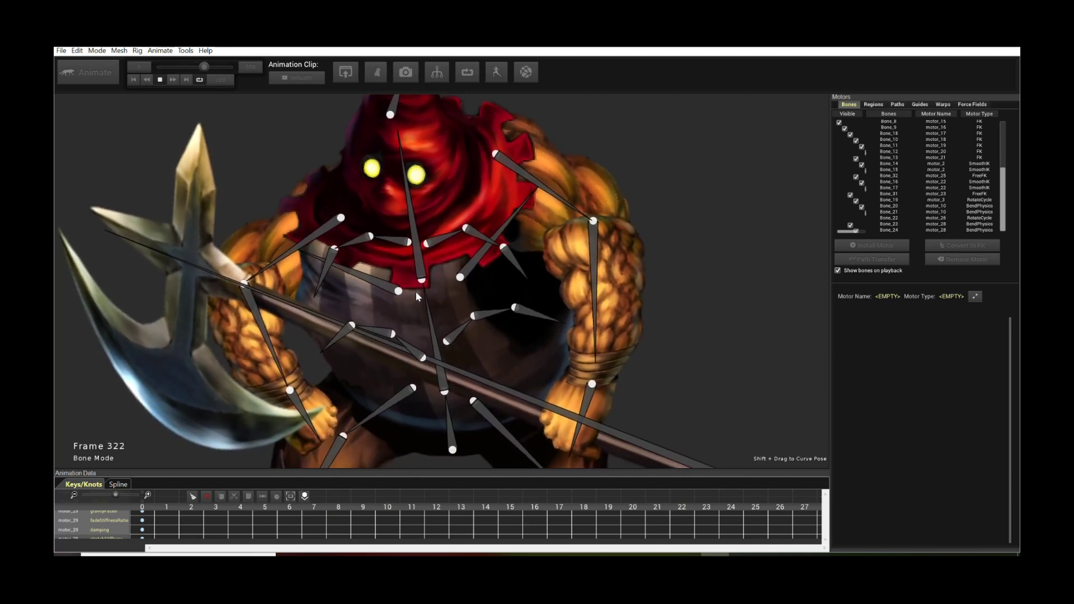
key("space")
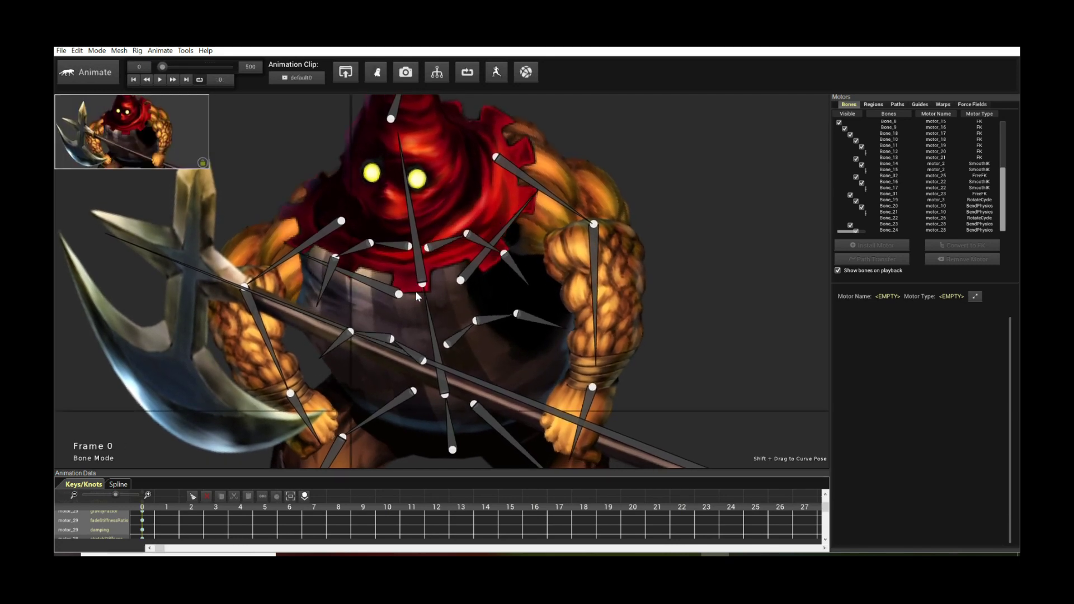
scroll(626, 341, "down", 3)
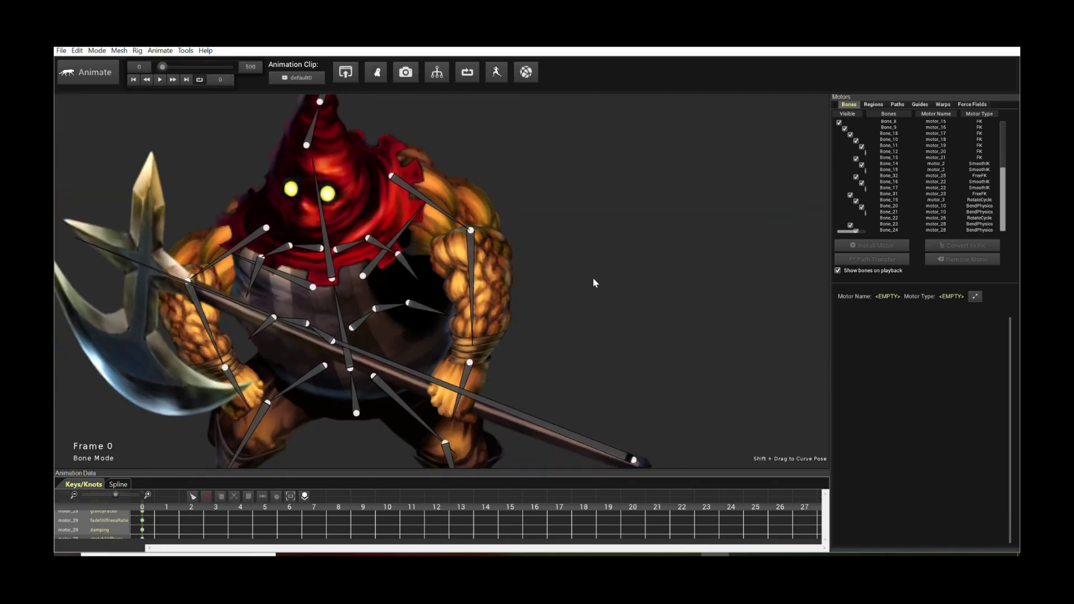
key("space")
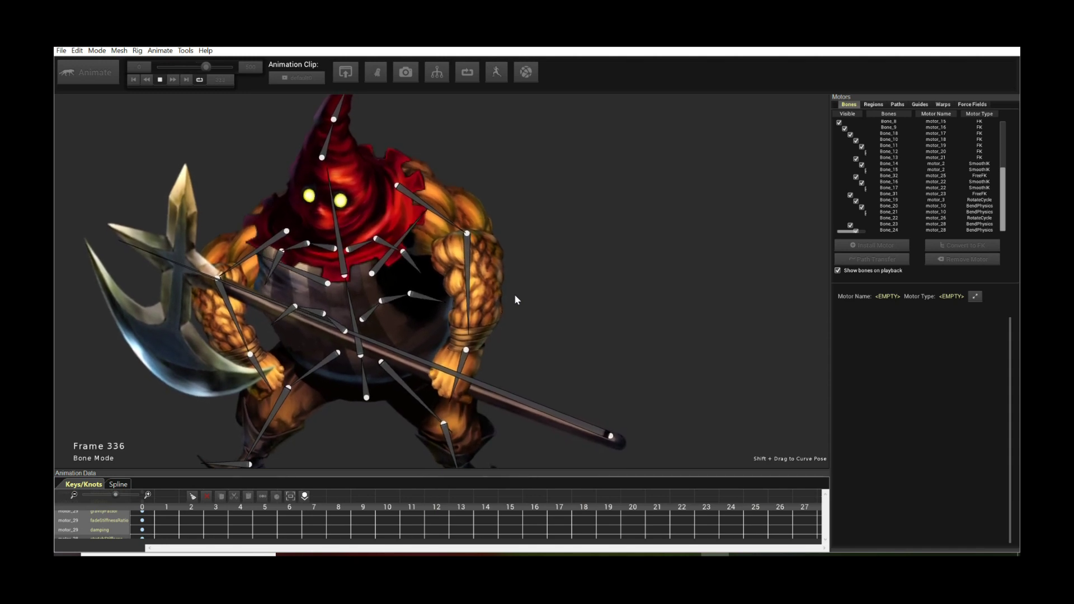
key("space")
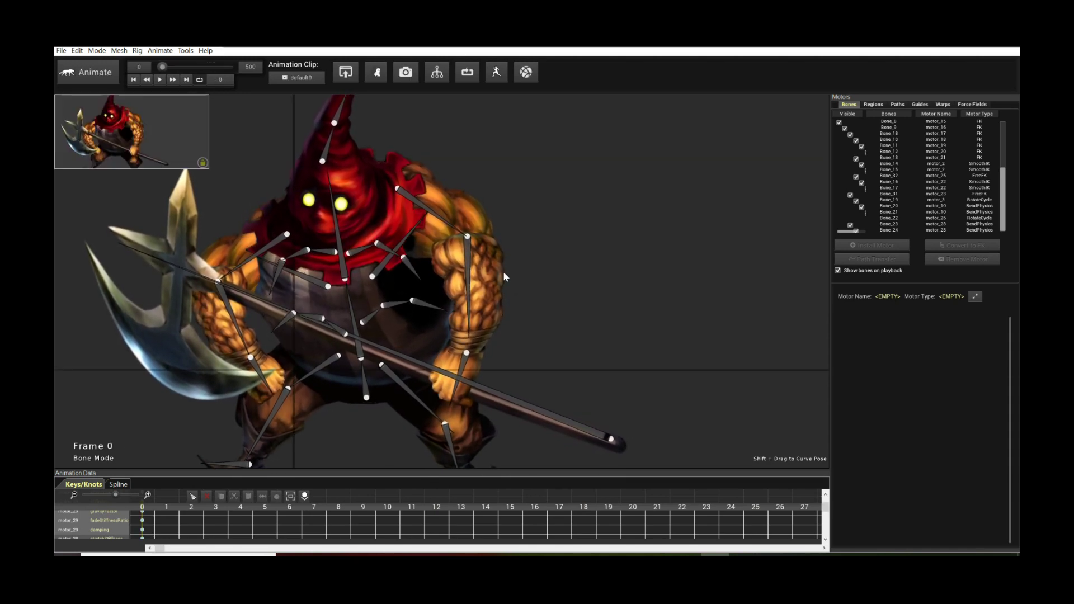
- Install a Rotate Cycle Motor on the right-hand shoulder bone, set endAngle to 3 and startAngle to -3, and preview the motion
left_click(437, 222)
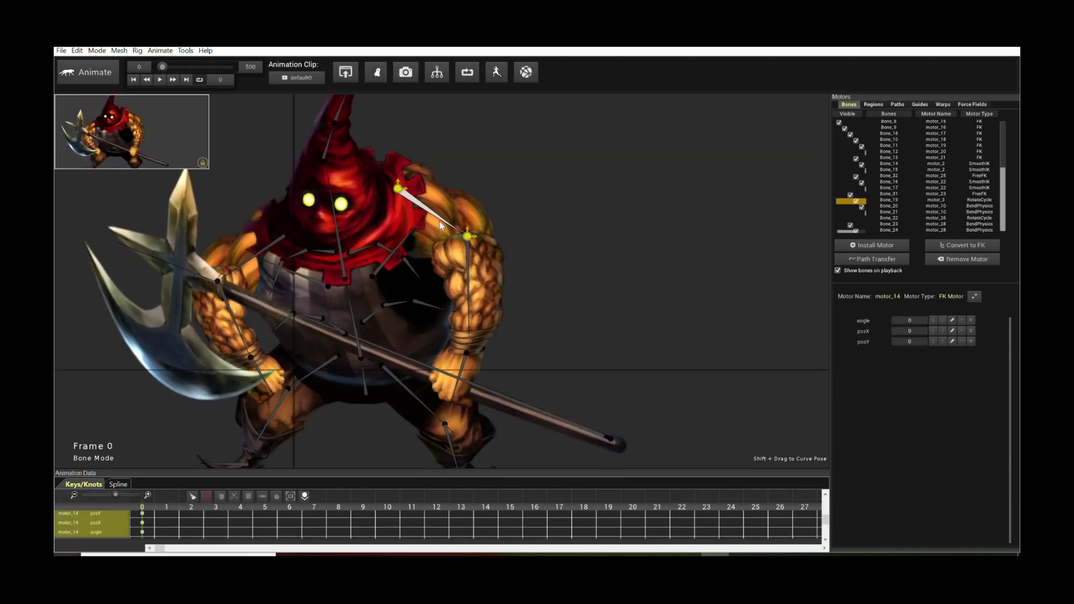
left_click(871, 246)
scroll(617, 339, "down", 5)
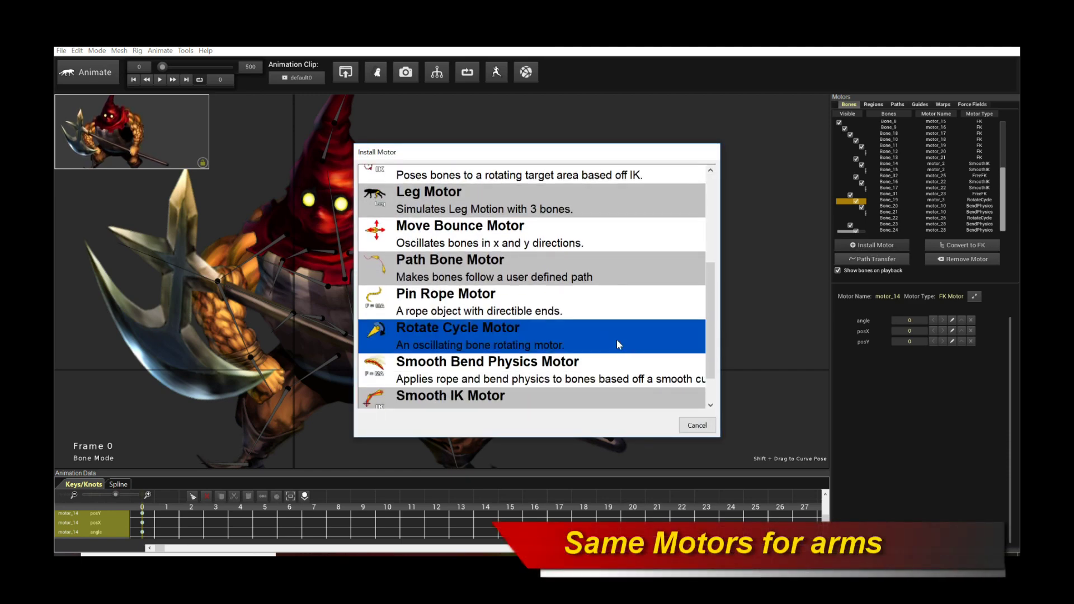
left_click(617, 339)
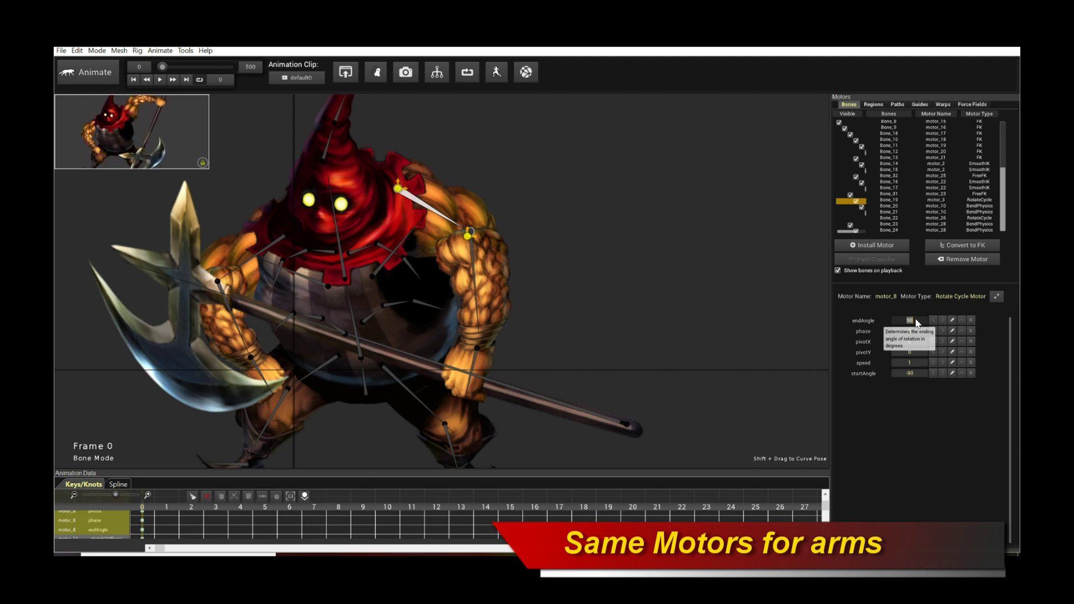
key("Return")
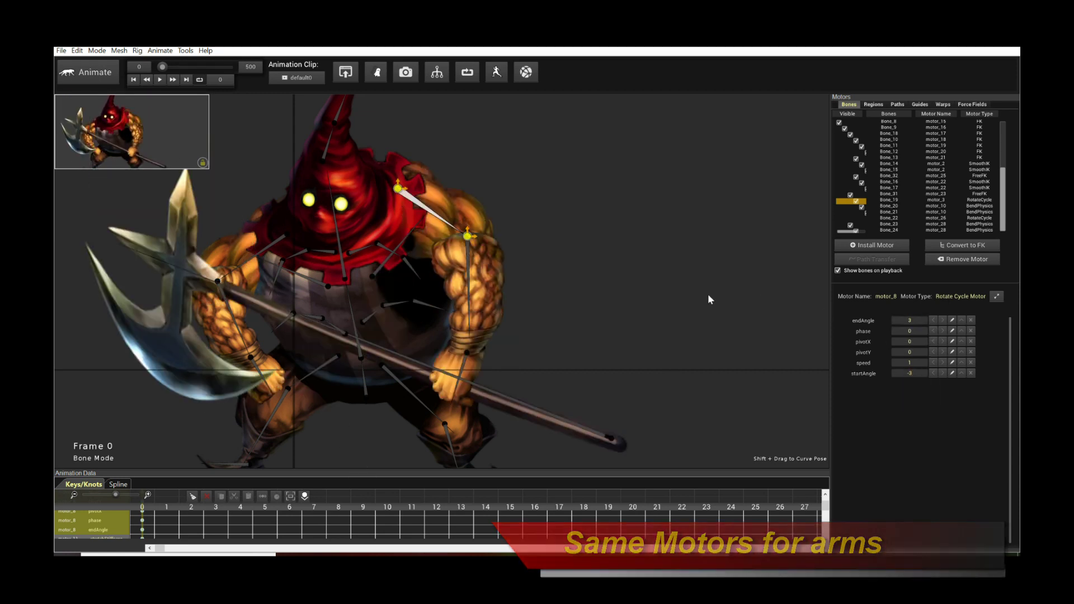
key("space")
key("space")
- Set the right-hand shoulder bone's Rotate Cycle Motor to endAngle 1 and startAngle -1, and preview the motion
left_click(453, 234)
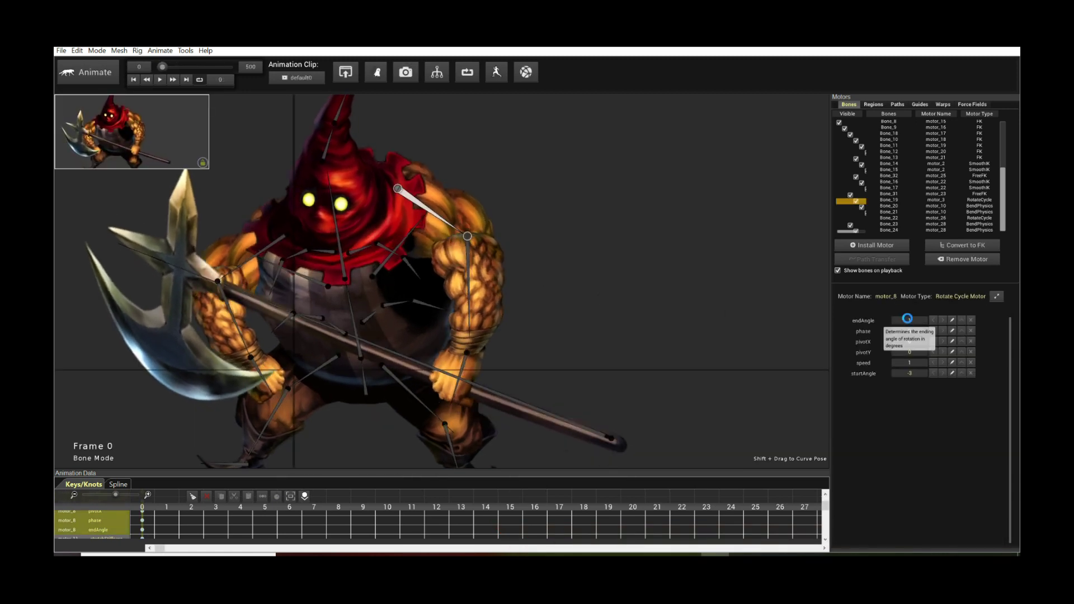
left_click_drag(909, 322, 912, 333)
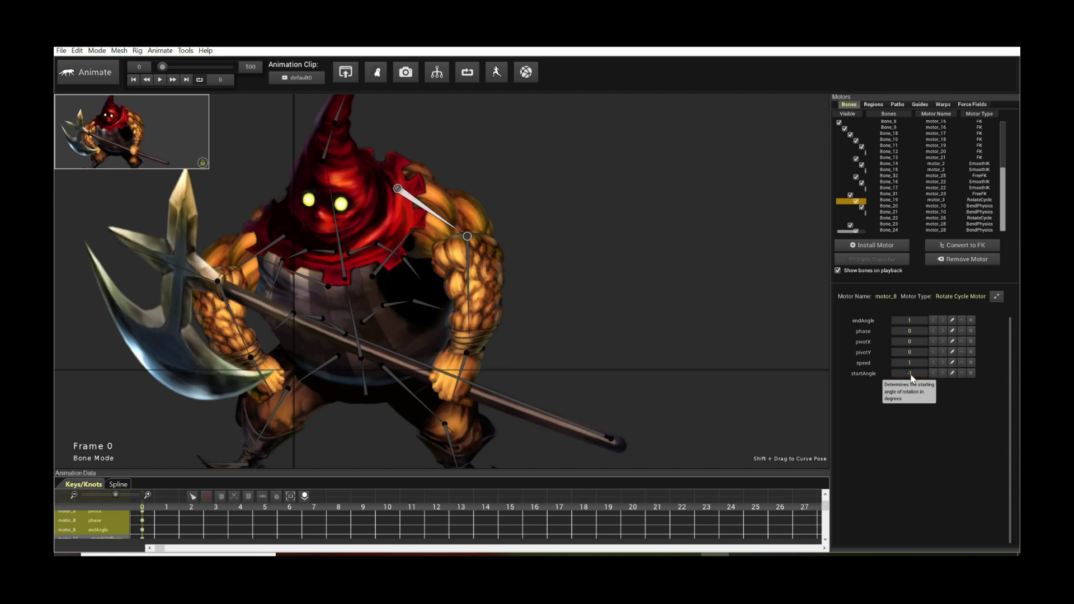
key("space")
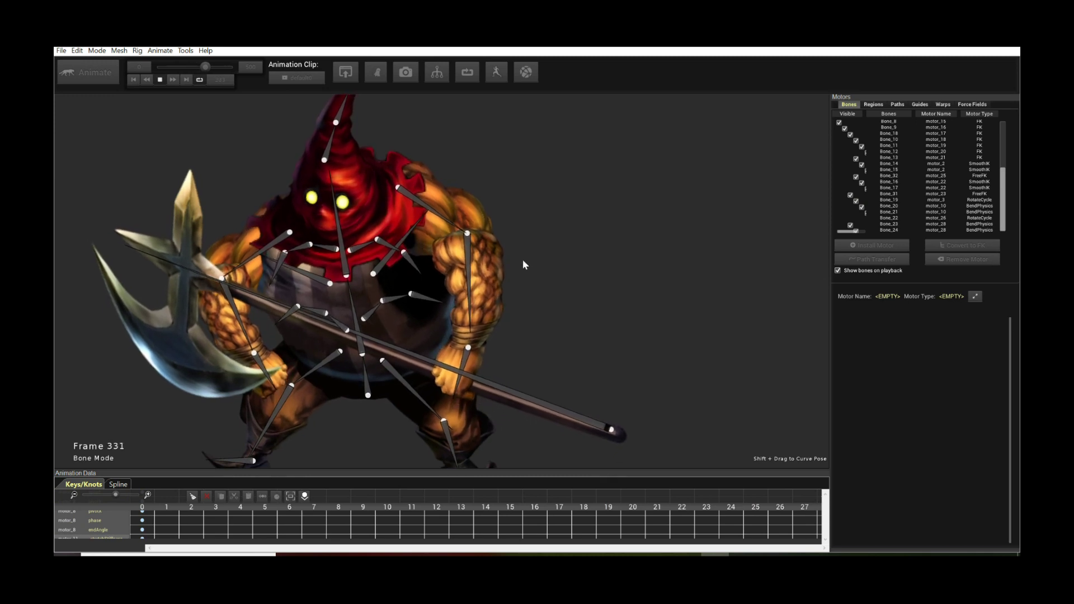
key("space")
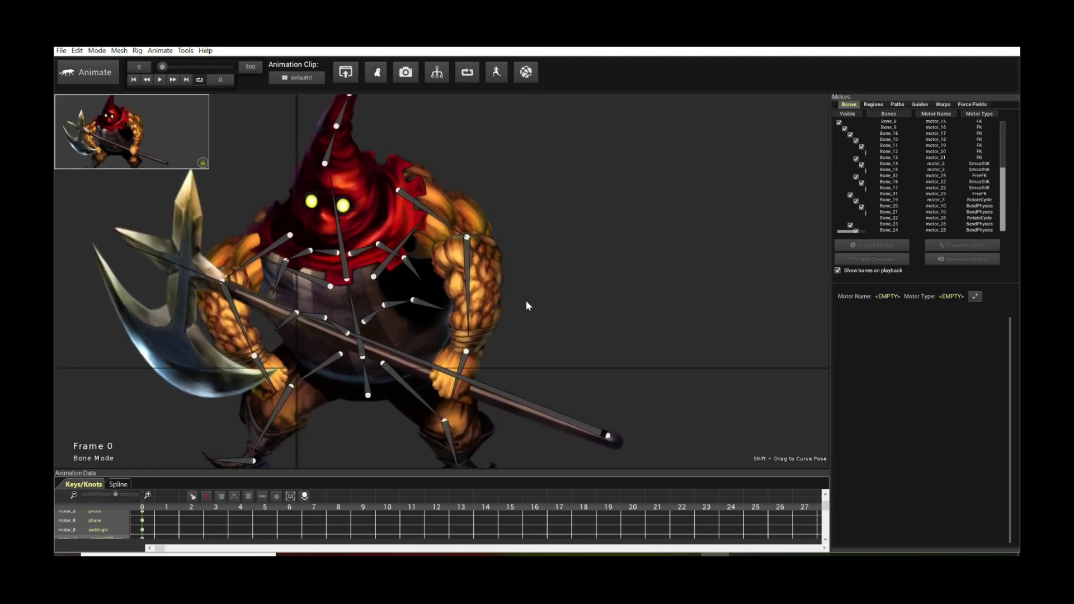
- Install a Bend Physics Motor on the right-hand arm's upper-arm and hand bones and set its gravityFactor to 0
scroll(525, 306, "up", 3)
left_click(467, 384)
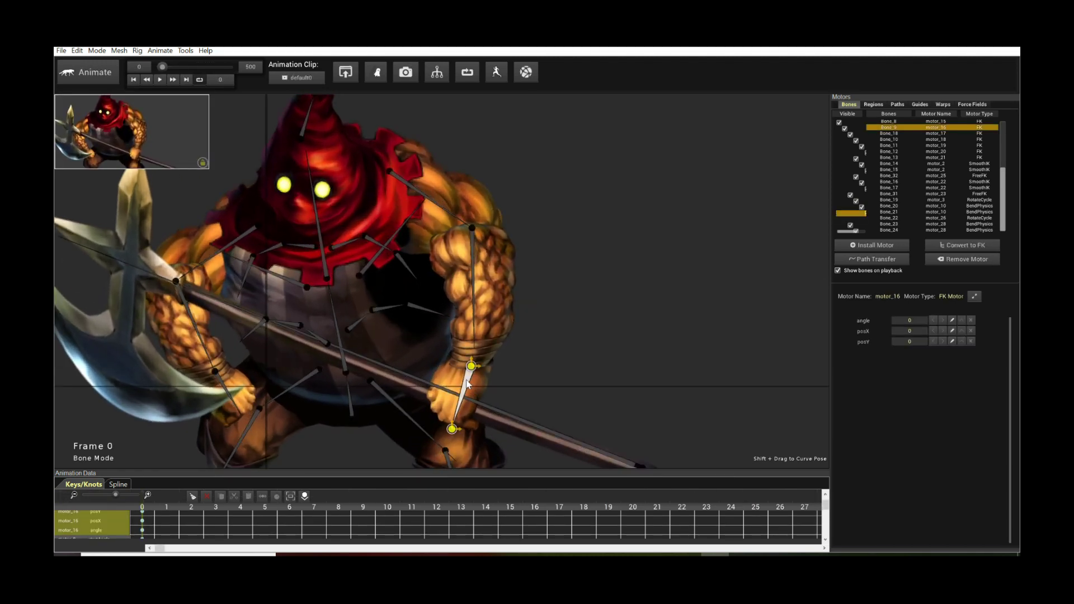
left_click(468, 384, "shift")
left_click(868, 246)
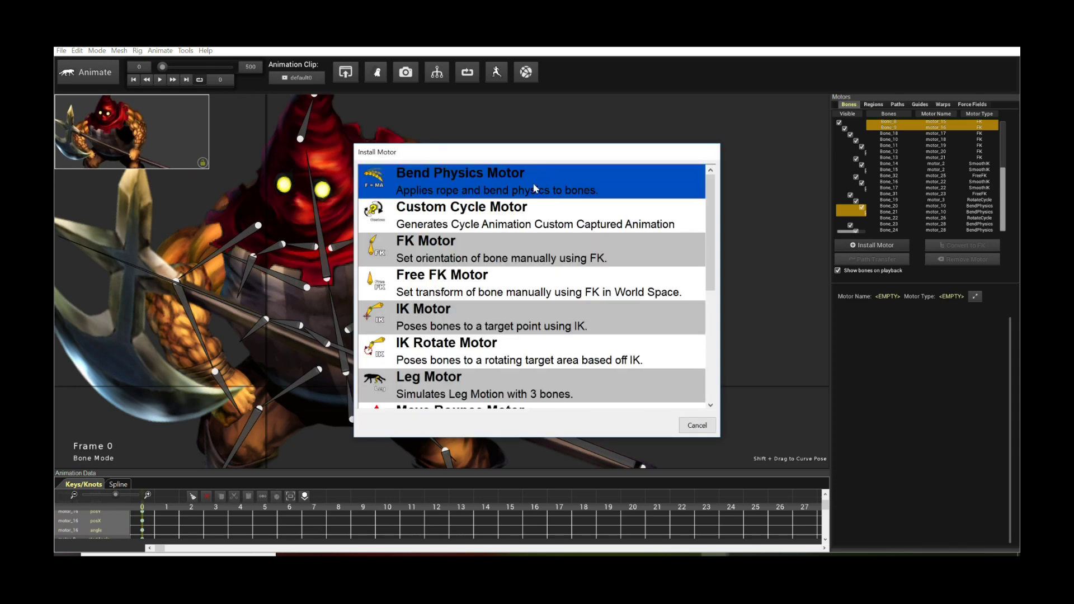
double_click(532, 187)
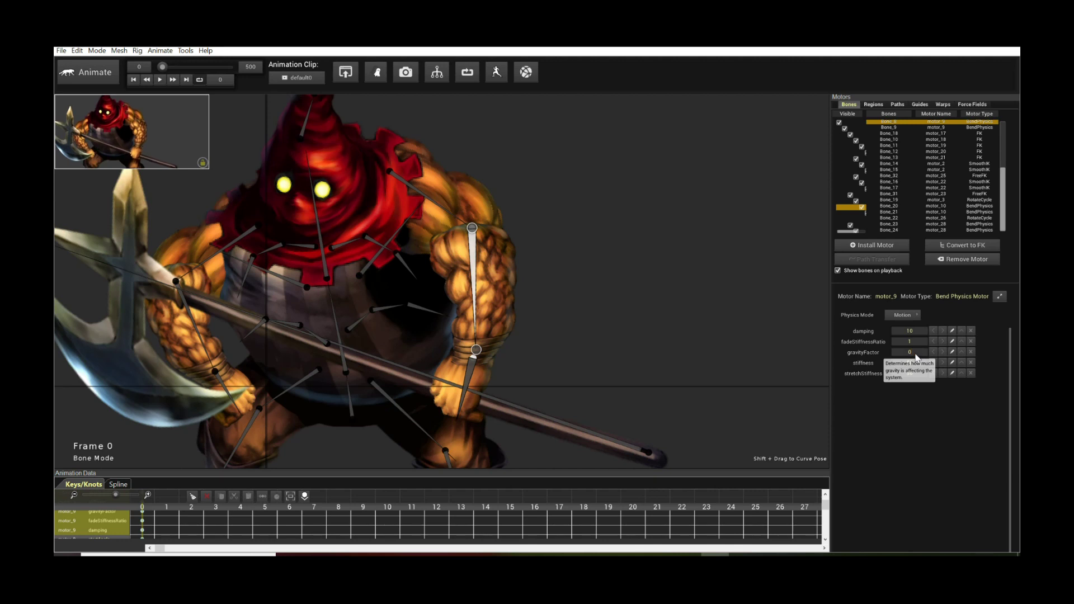
- Edit the damping of the right-hand arm's Bend Physics Motor and preview the arm's motion
key("space")
key("space")
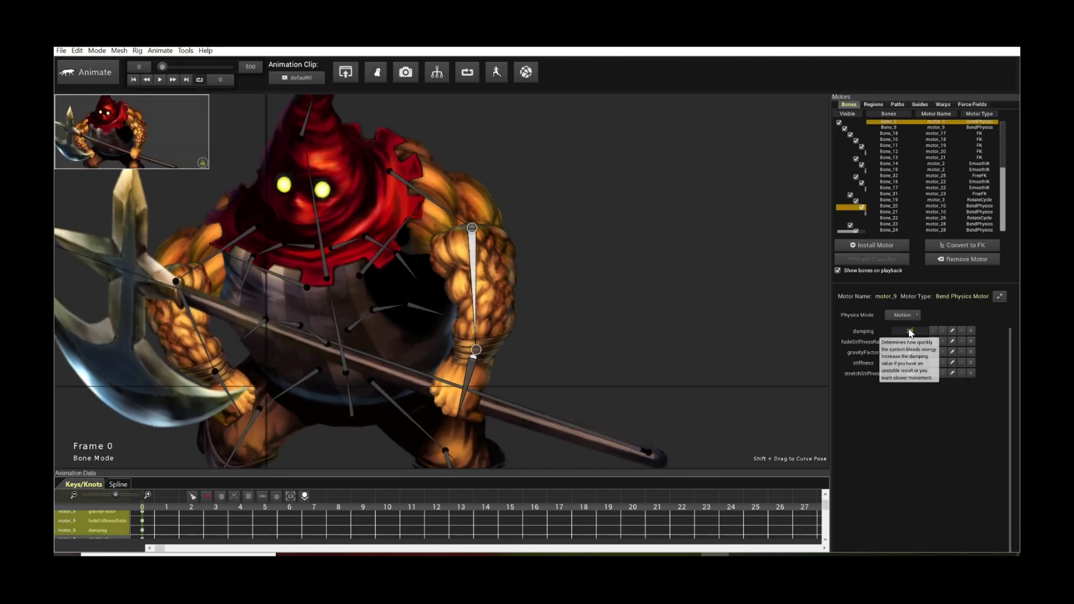
left_click(649, 290)
key("space")
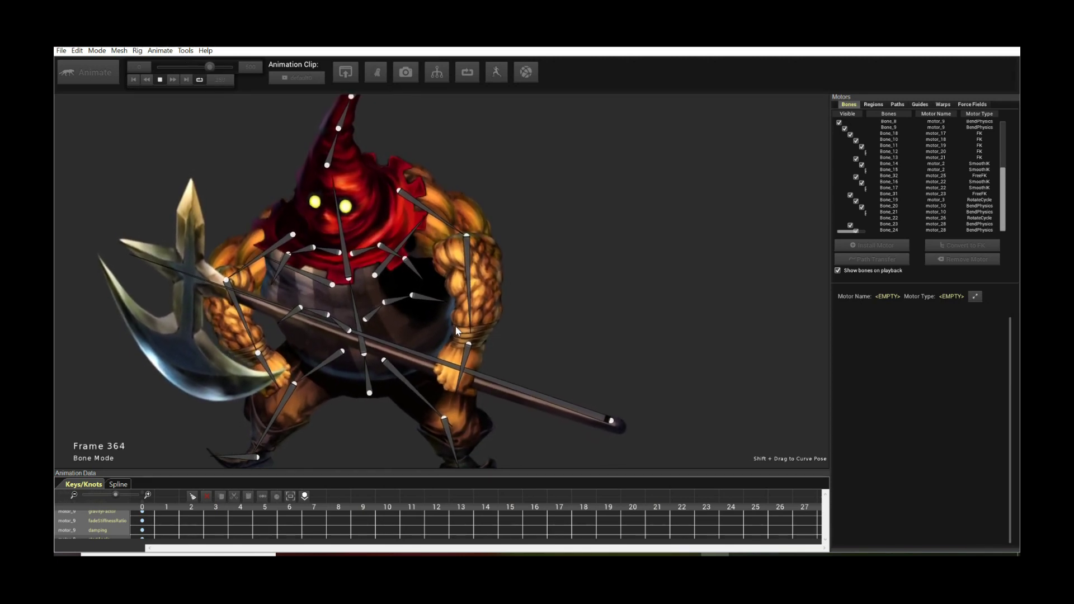
key("space")
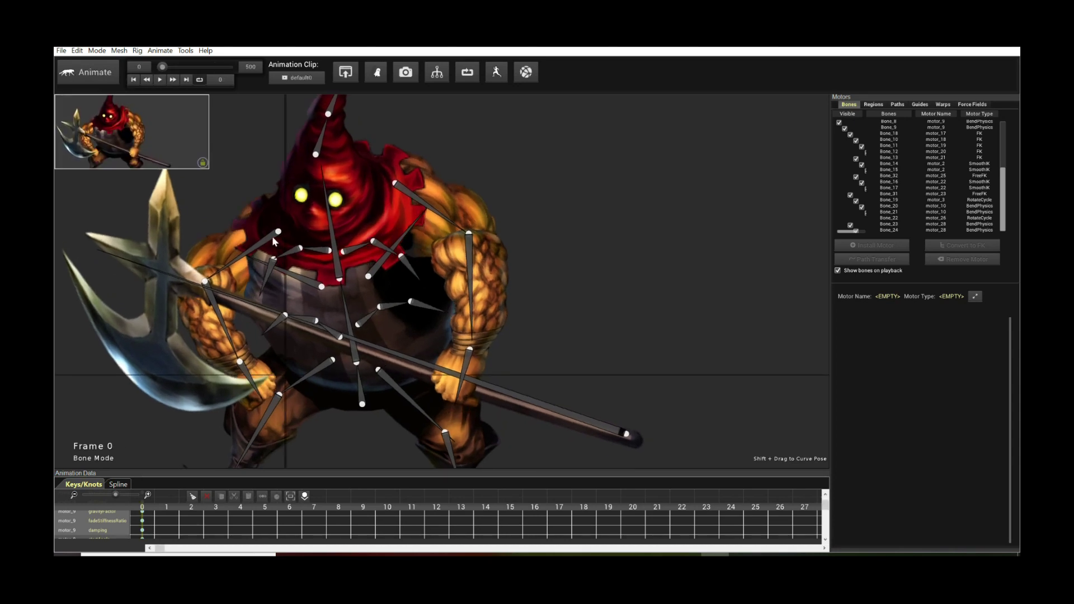
- Install a Bend Physics Motor on the left-hand arm's three bones, set gravityFactor to 0 and damping to 20, and preview the motion
left_click(240, 363)
left_click(241, 363, "shift")
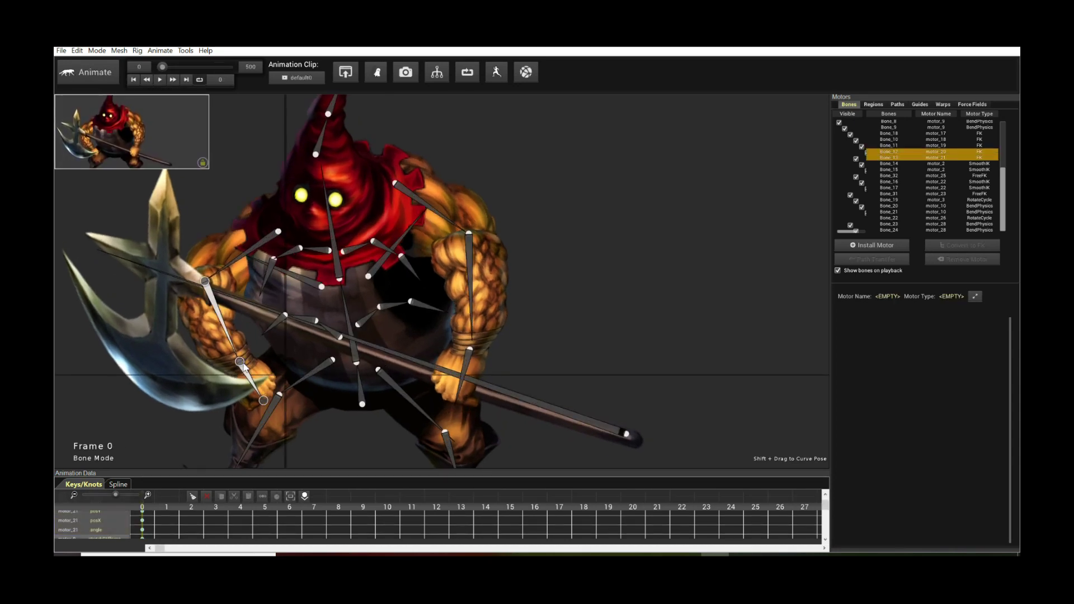
left_click(847, 248)
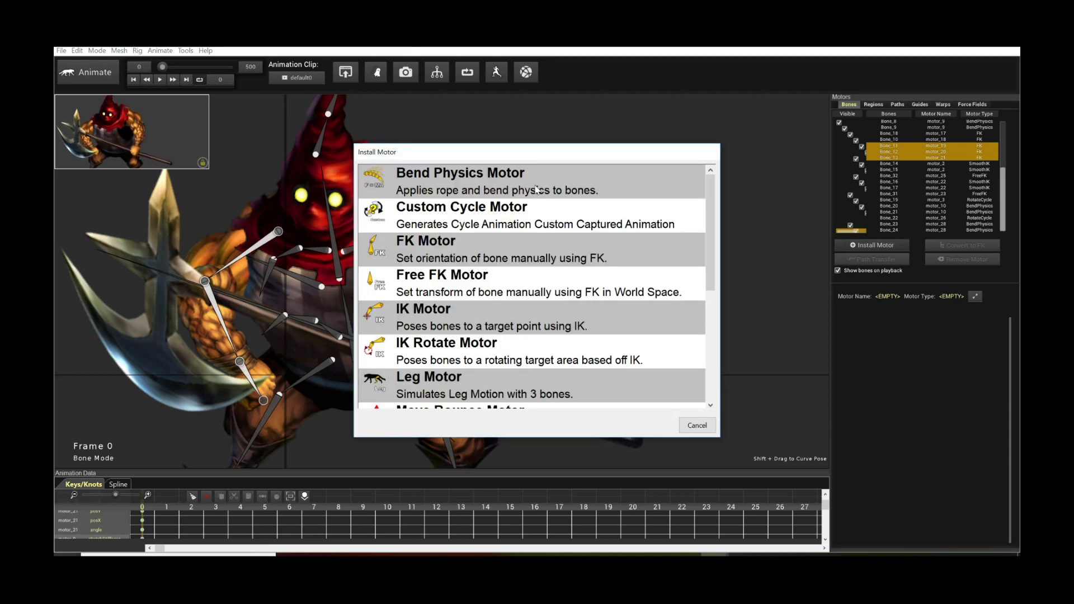
left_click(481, 178)
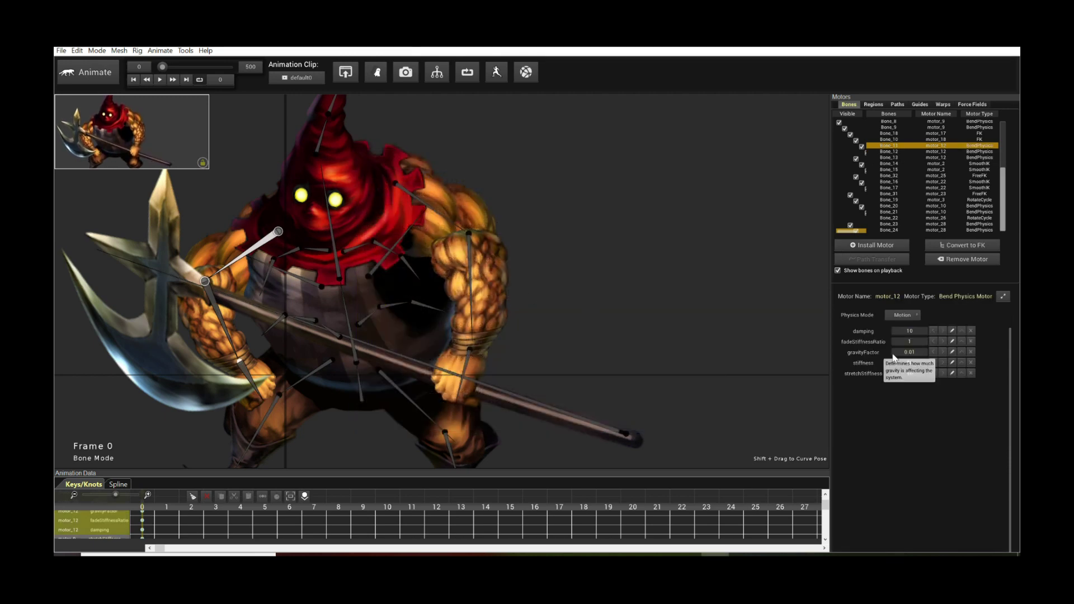
type("0")
key("Return")
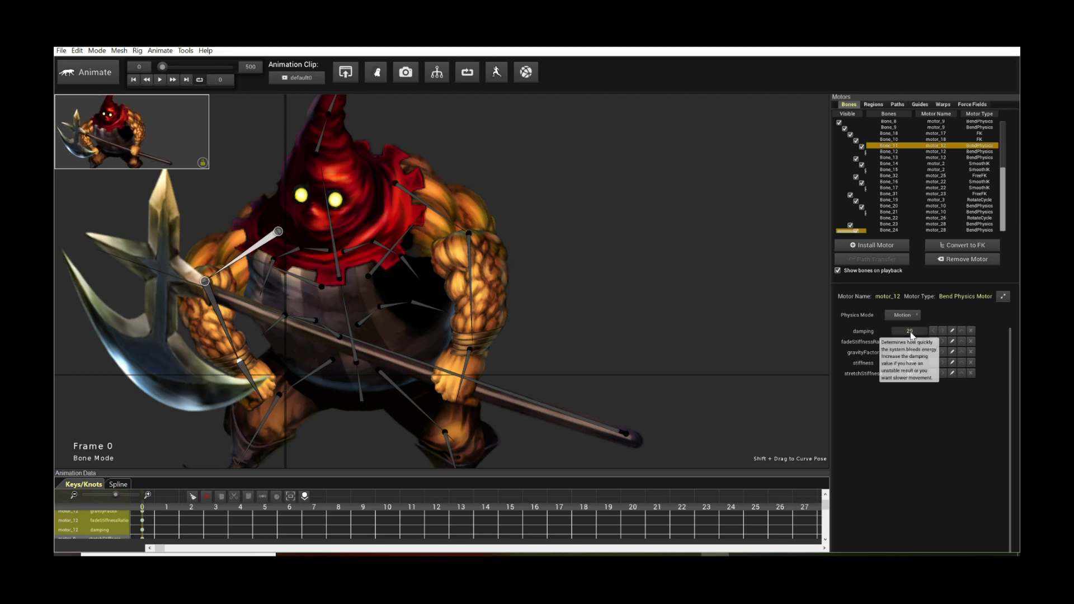
key("space")
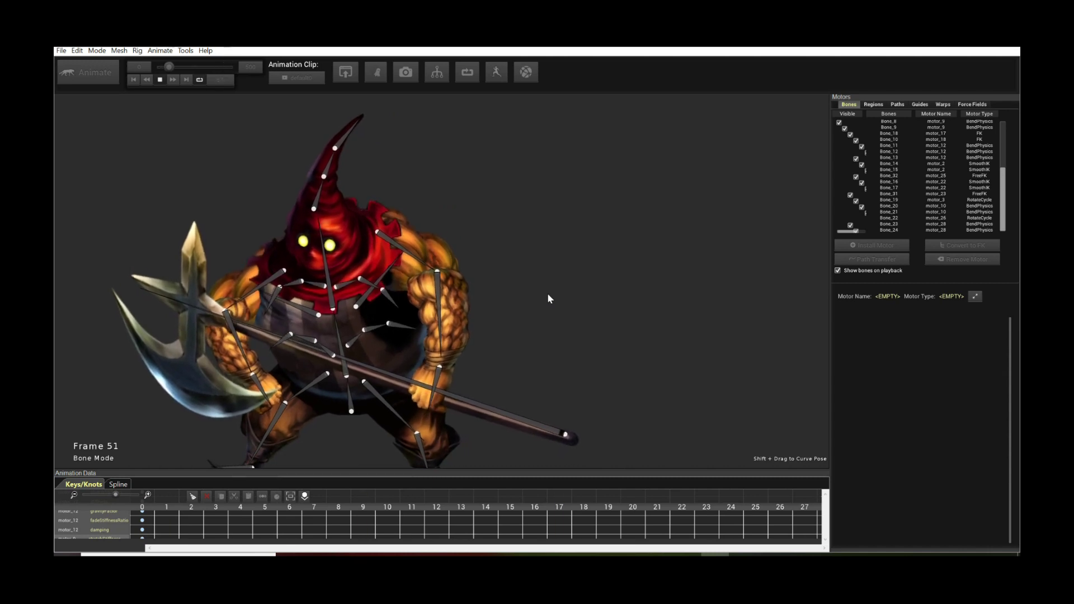
key("space")
- Install a Rotate Cycle Motor on the hood's lowest bone with endAngle 1 and startAngle -1, and preview the motion
scroll(529, 278, "up", 4)
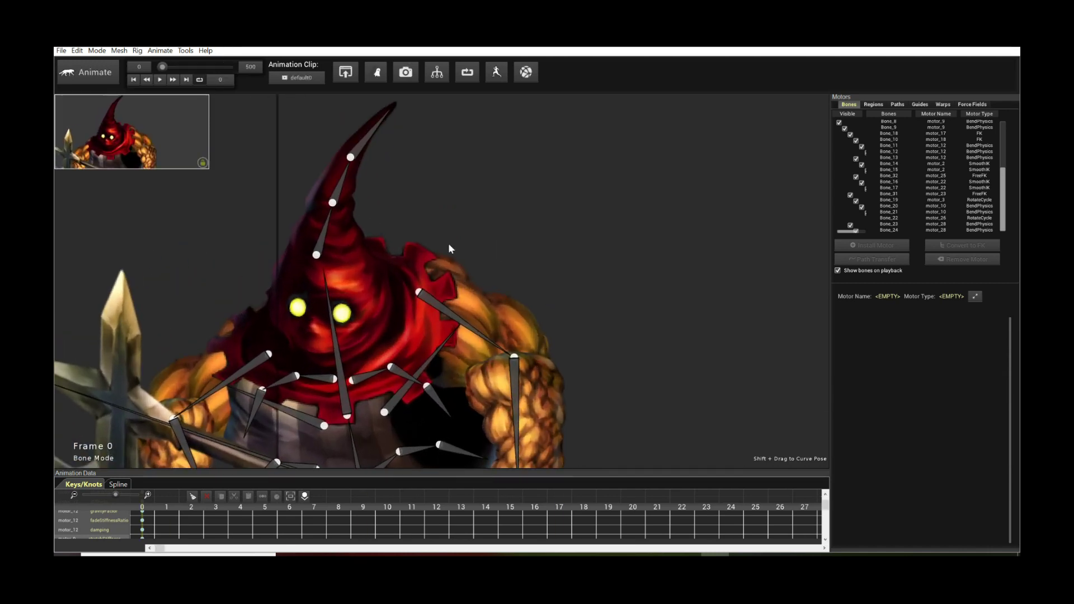
left_click(324, 228)
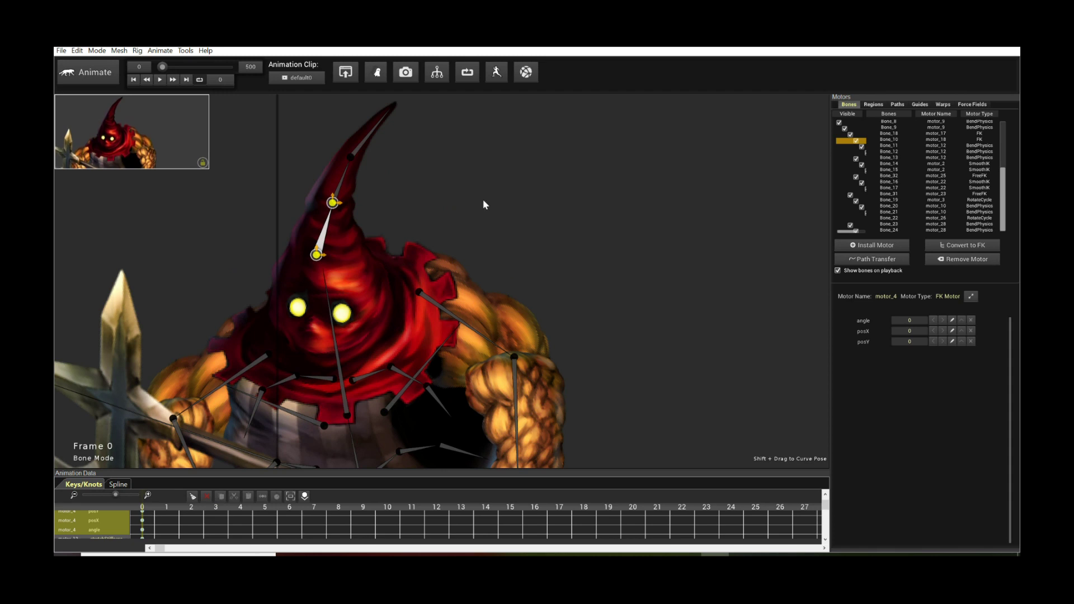
left_click(870, 246)
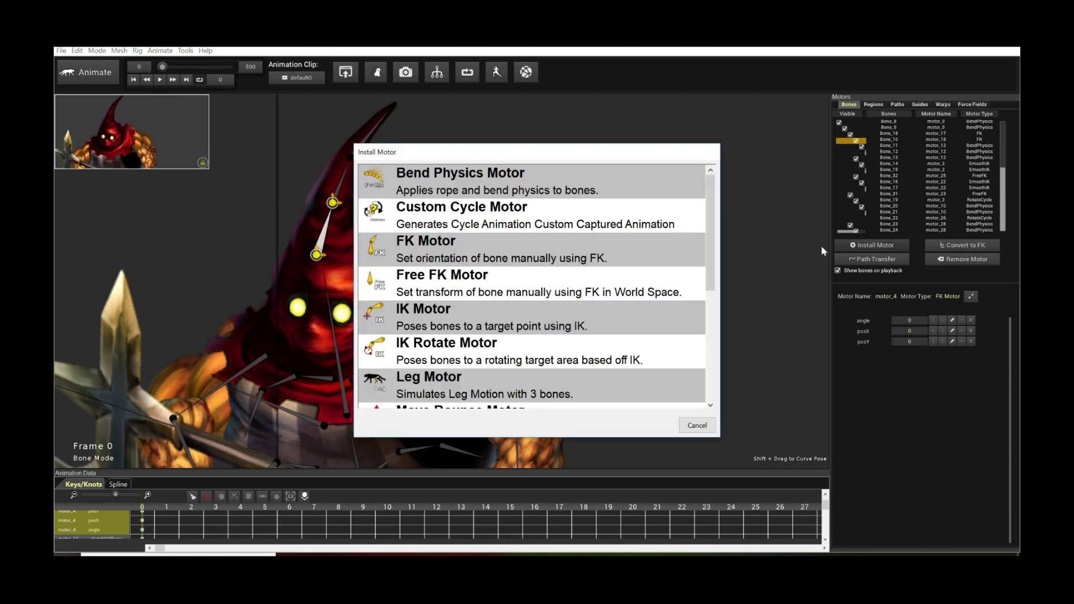
scroll(545, 292, "down", 5)
double_click(536, 360)
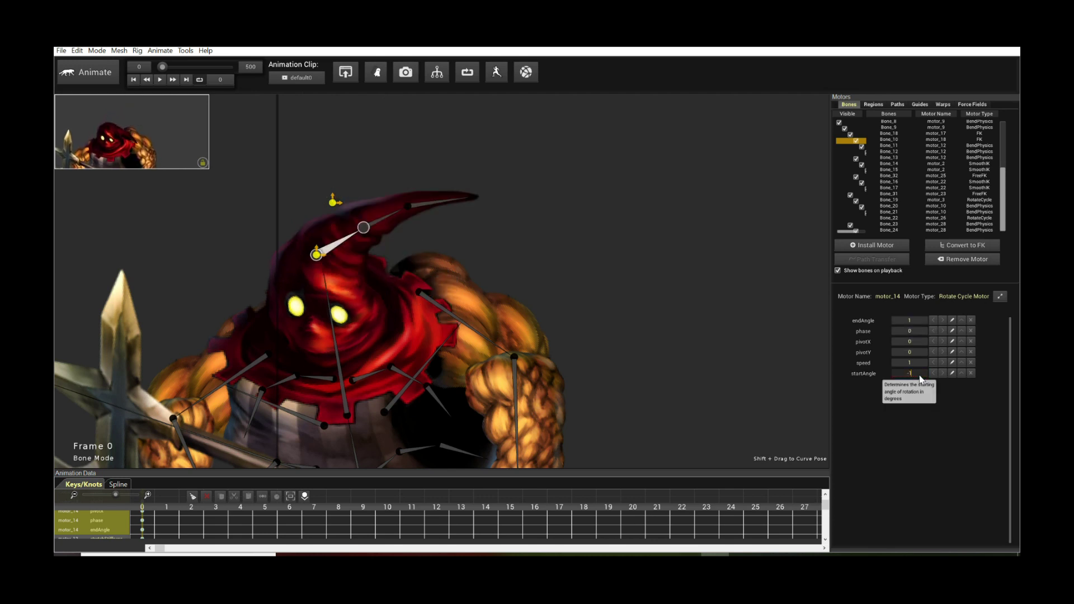
key("space")
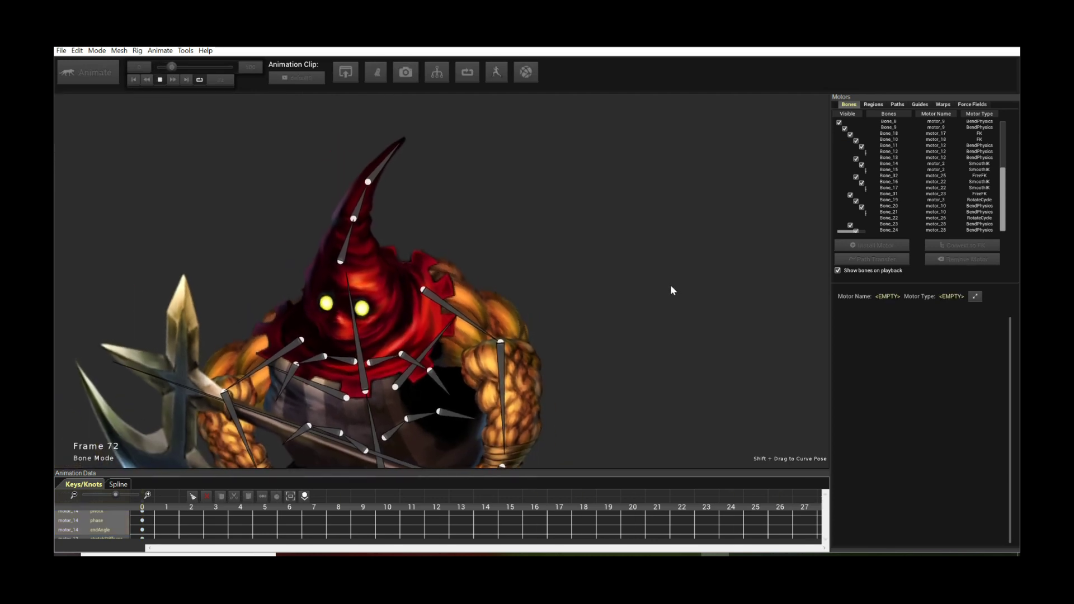
key("space")
- Set the hood's lowest bone motor to endAngle 2 and startAngle -2, and preview the motion
left_click(351, 240)
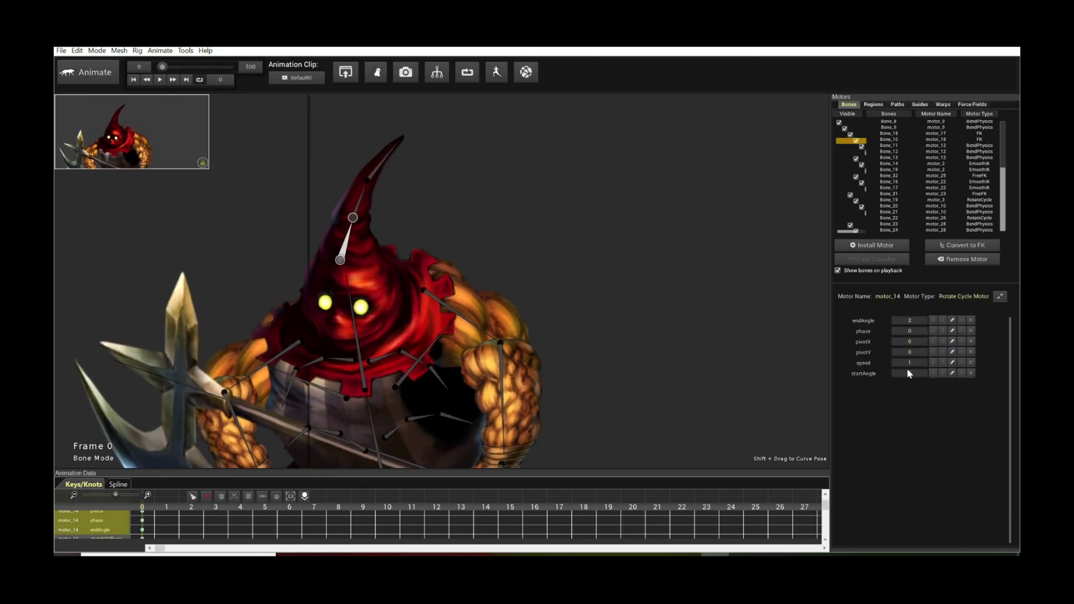
key("space")
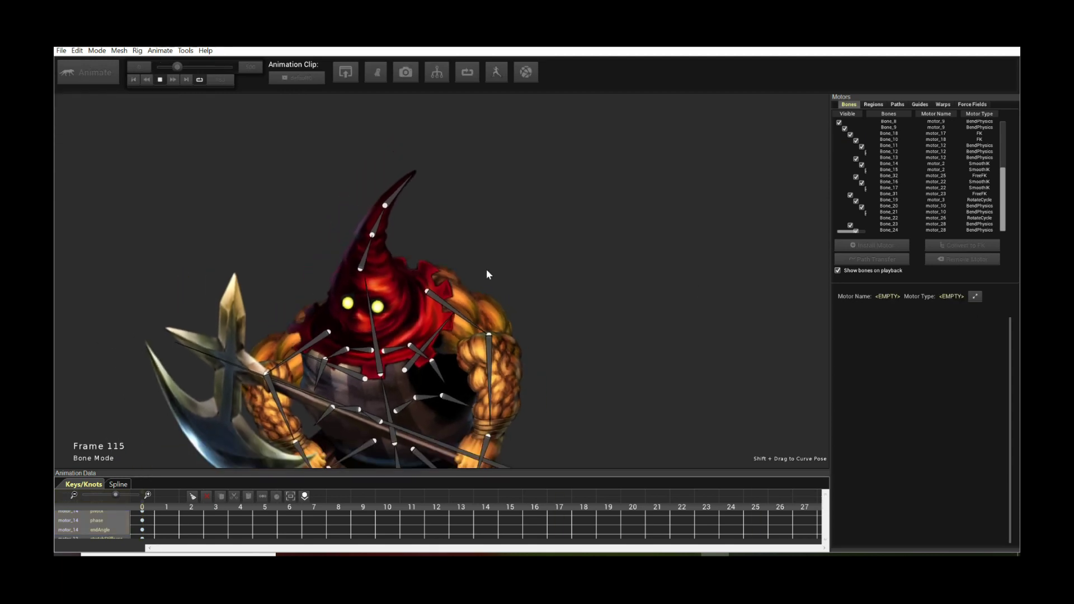
key("space")
- Install a Bend Physics Motor on the hood's two upper bones, set gravityFactor to 0, edit the damping and preview the hood's motion
left_click(394, 186)
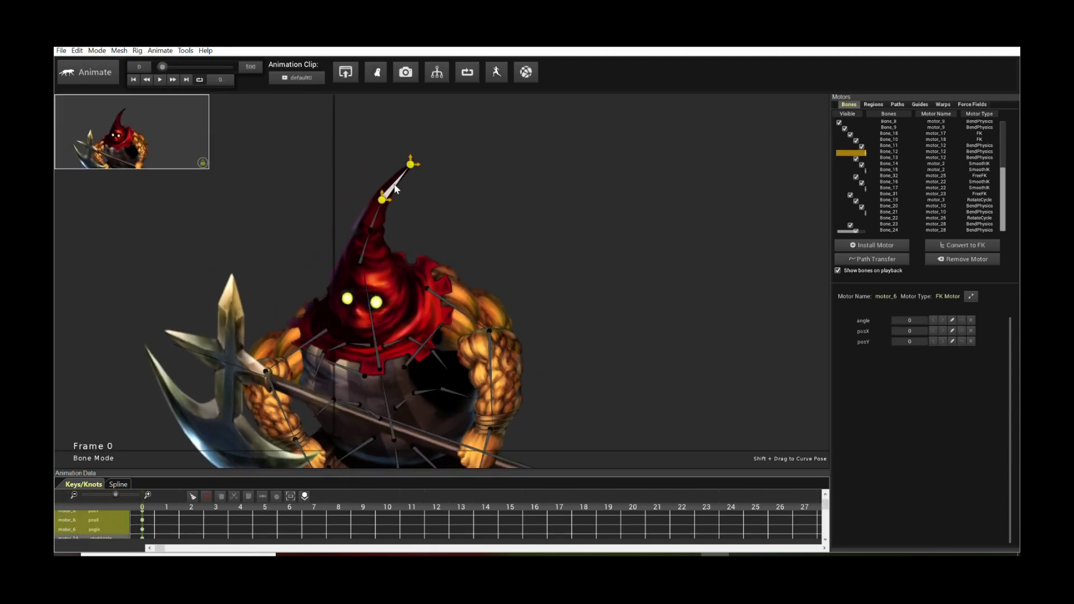
left_click(498, 183)
left_click(874, 245)
left_click(395, 197)
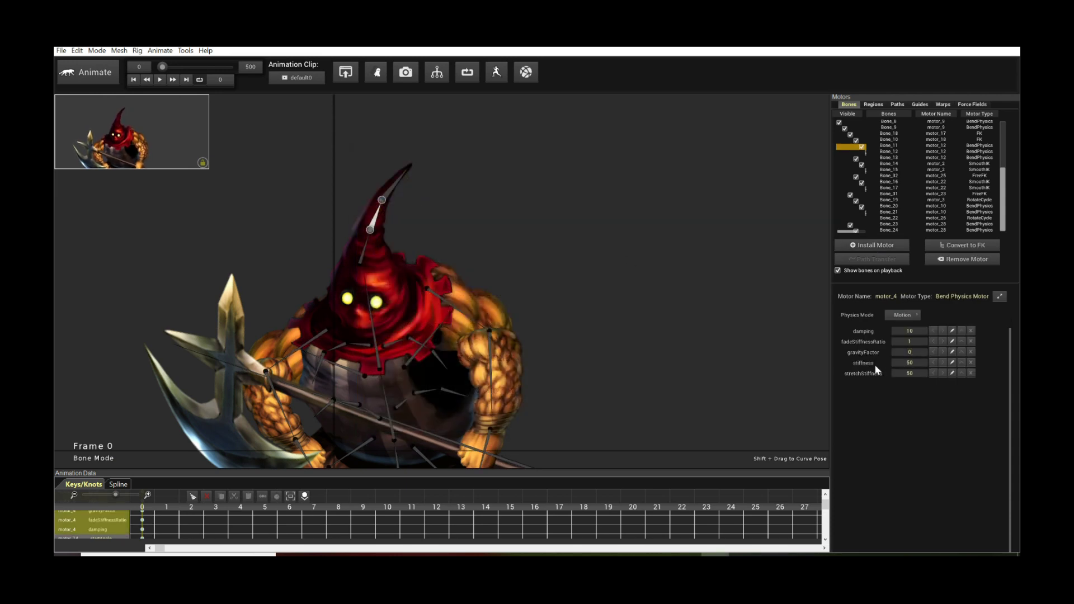
key("space")
key("space")
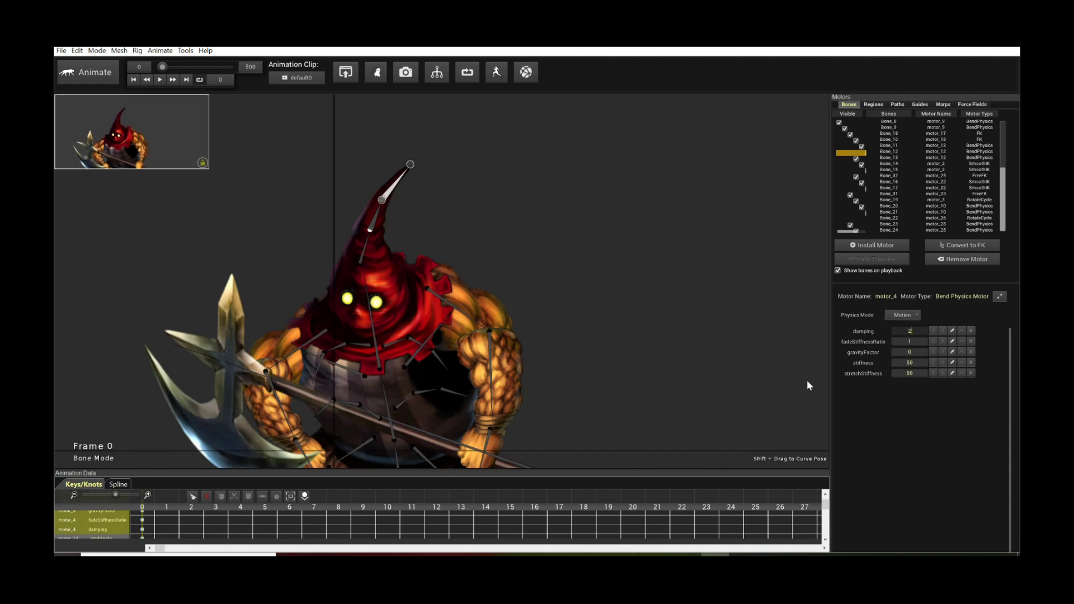
key("space")
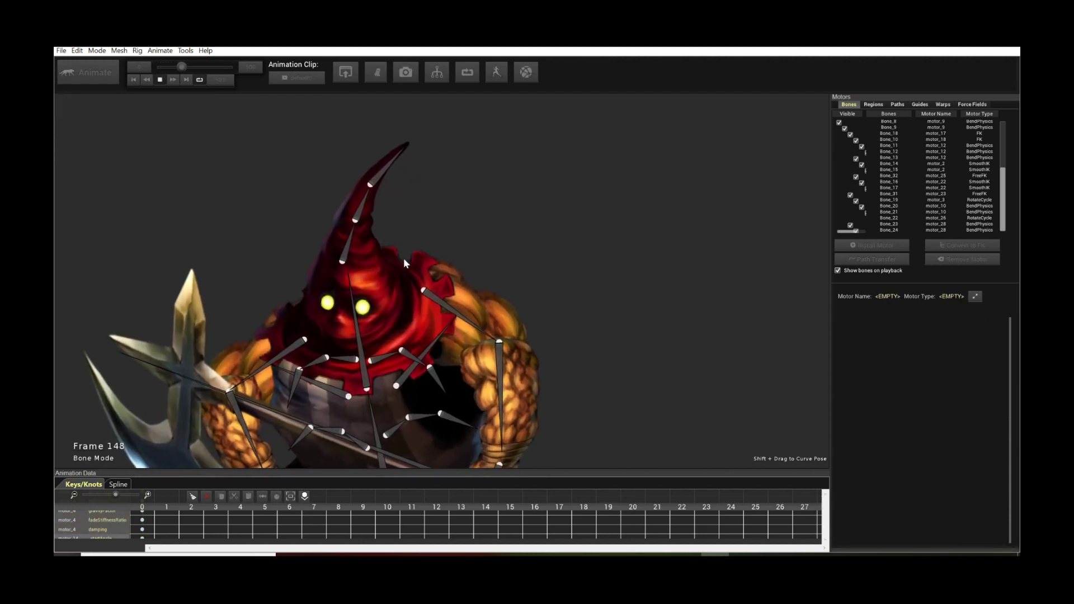
key("space")
- Edit the endAngle of the Rotate Cycle Motor on the hood's lowest bone and preview the whole character's motion
left_click(356, 247)
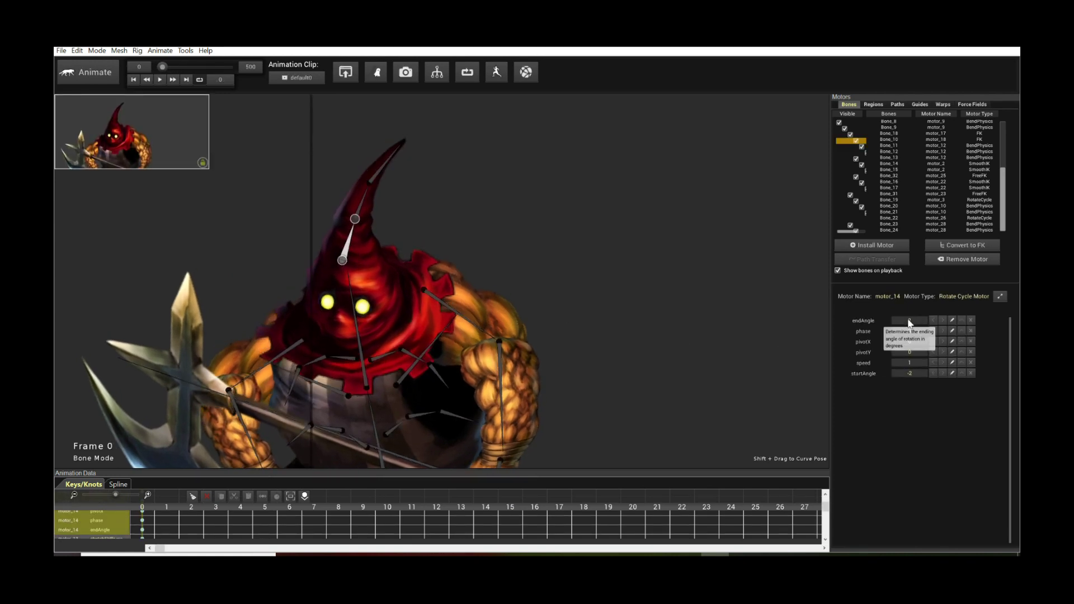
left_click(655, 280)
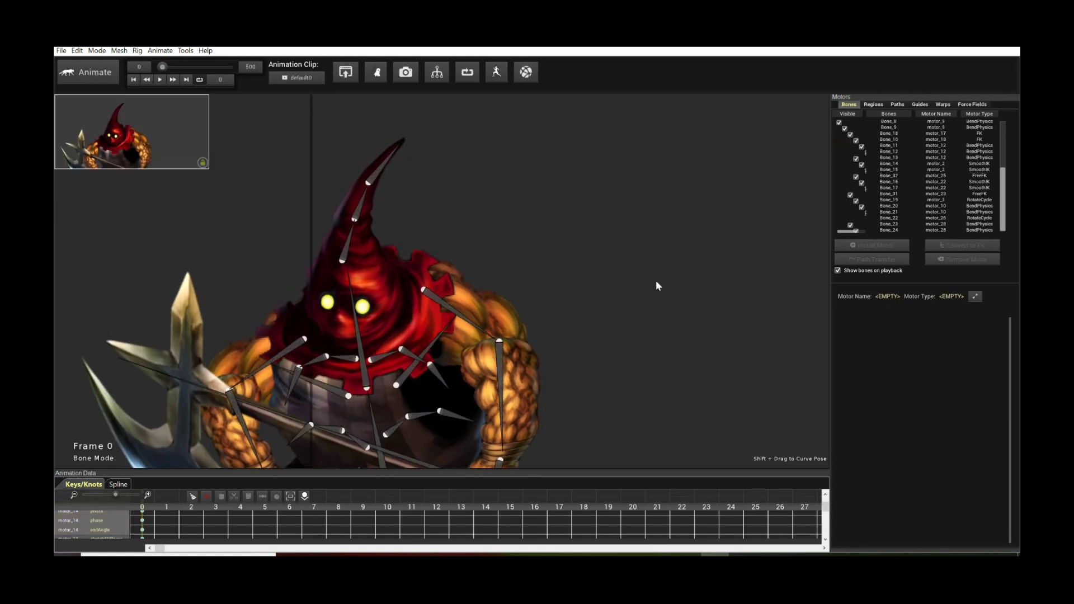
key("space")
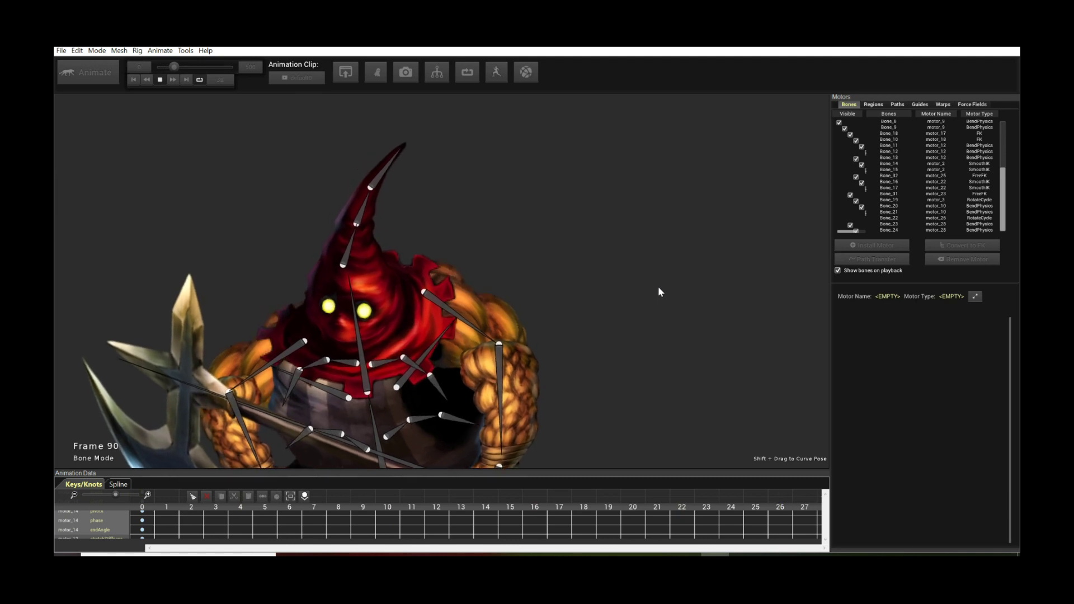
scroll(644, 338, "down", 3)
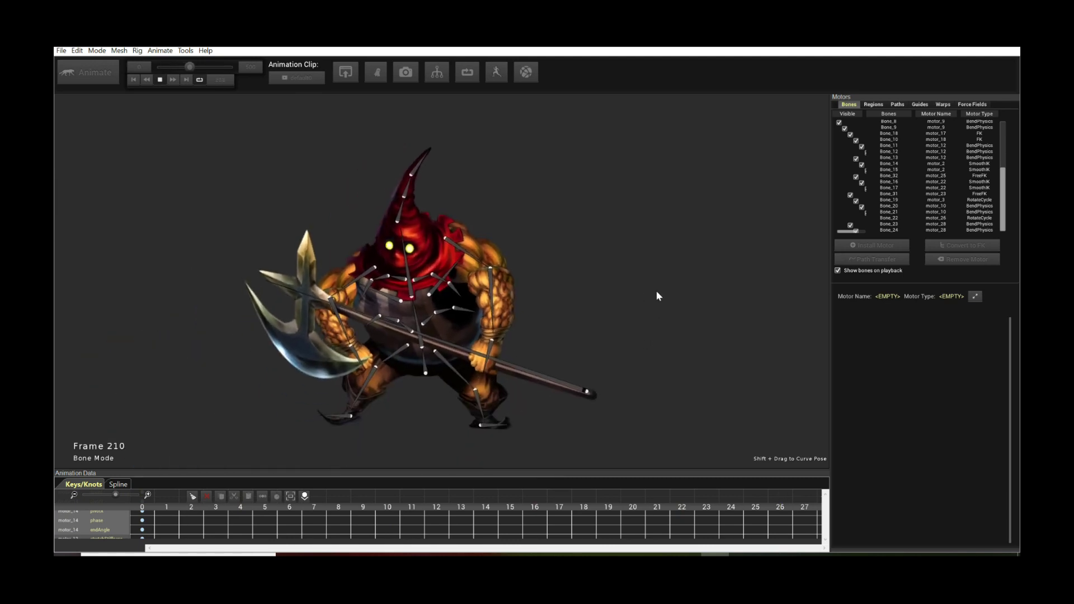
- Hide the bones during playback and preview the executioner's complete idle motion
key("space")
left_click(838, 270)
key("space")
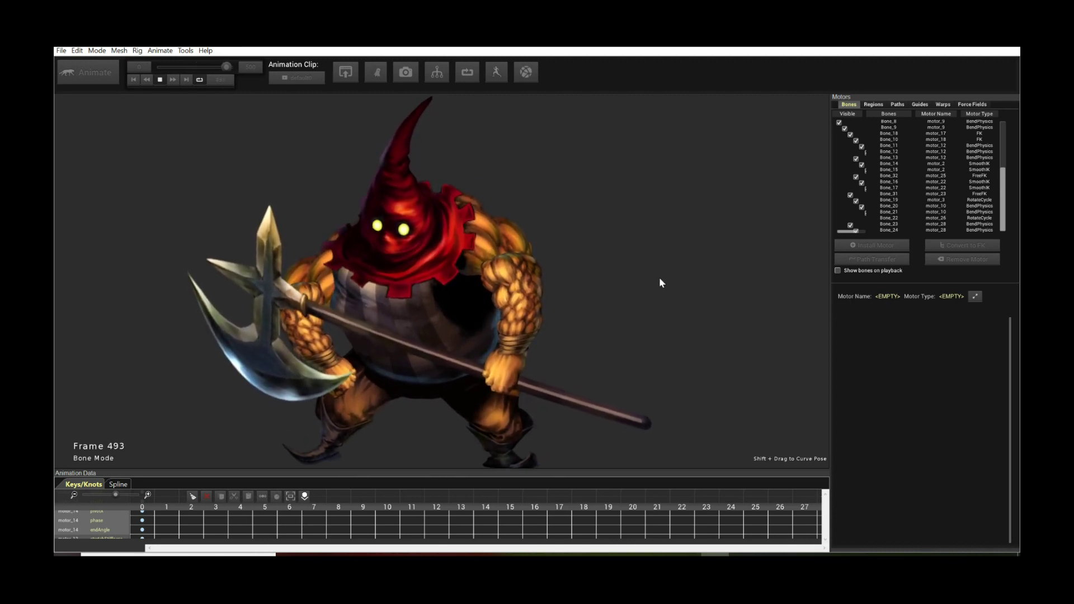
- Stop playback and examine the motors assigned to both foot bones and the lower leg bones
key("space")
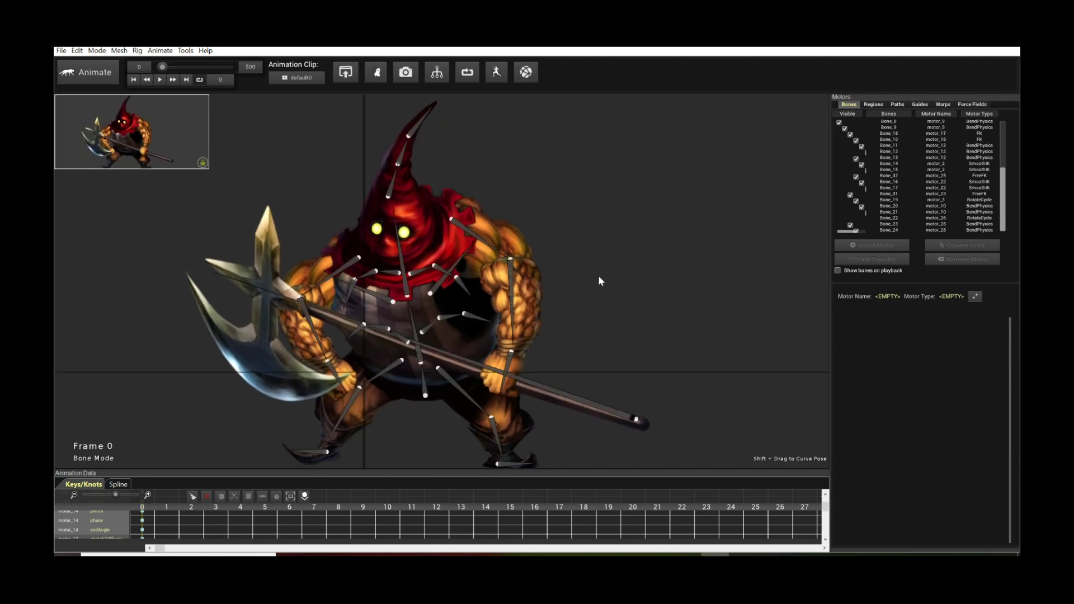
scroll(630, 262, "up", 5)
scroll(548, 364, "up", 3)
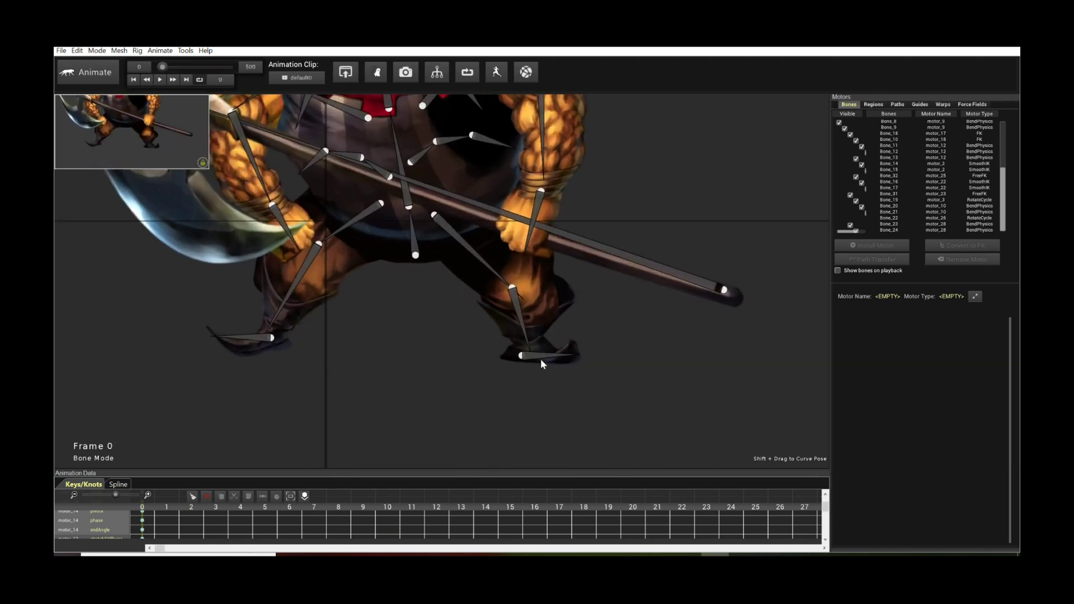
left_click(540, 356)
left_click(244, 337)
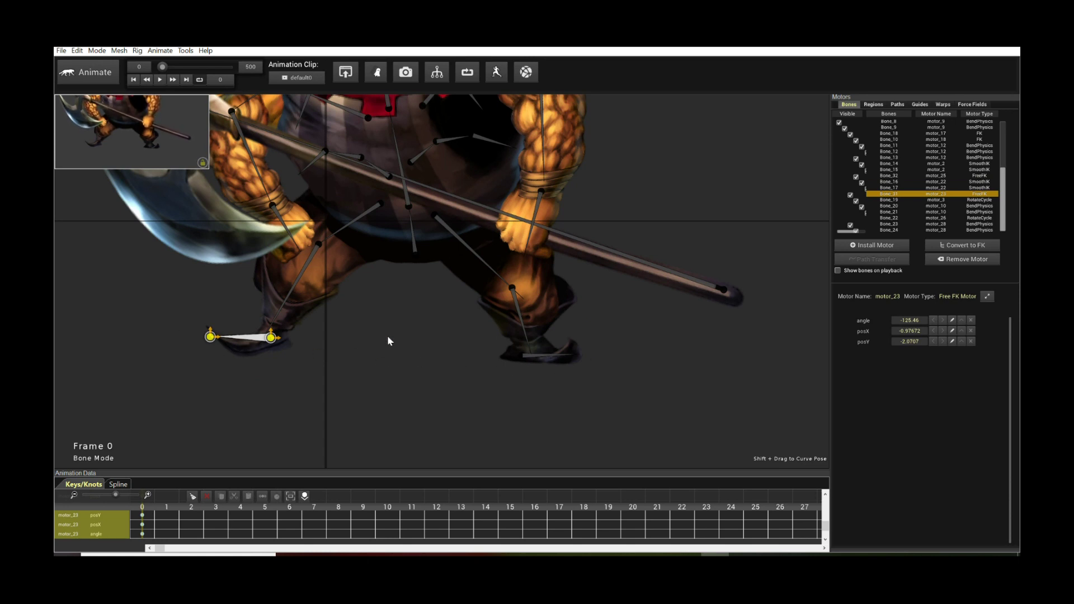
left_click(292, 303)
left_click(514, 335)
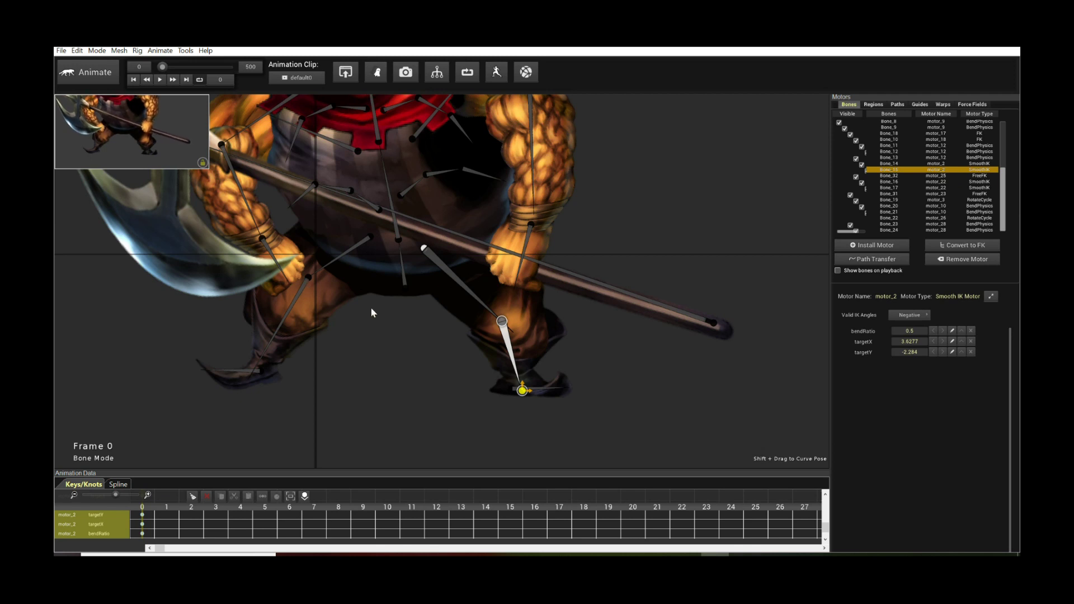
left_click(557, 388)
left_click(228, 372)
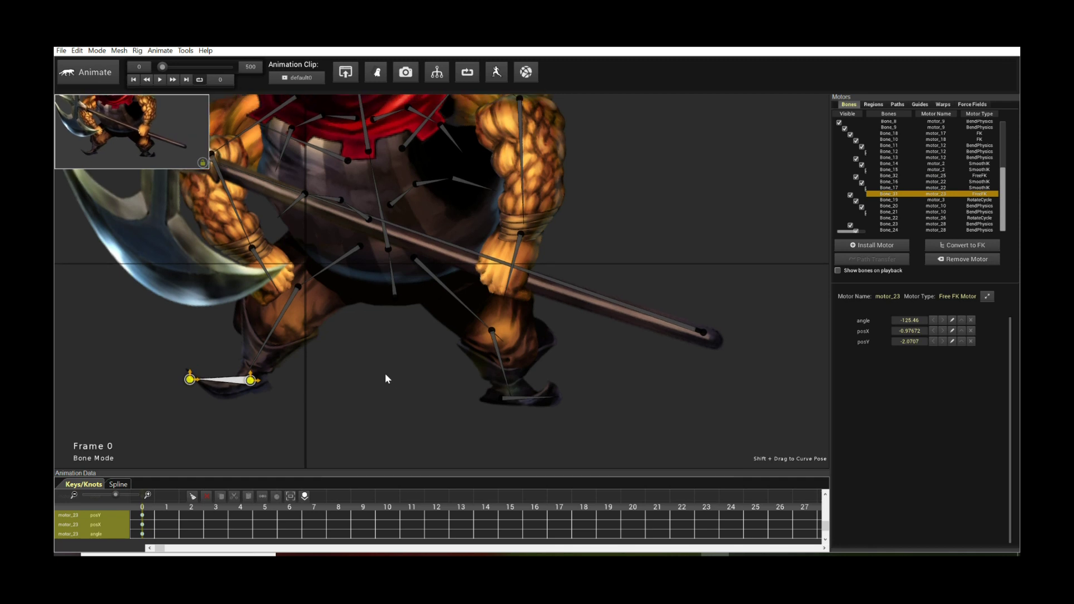
scroll(382, 386, "up", 3)
left_click(616, 270)
scroll(354, 293, "up", 3)
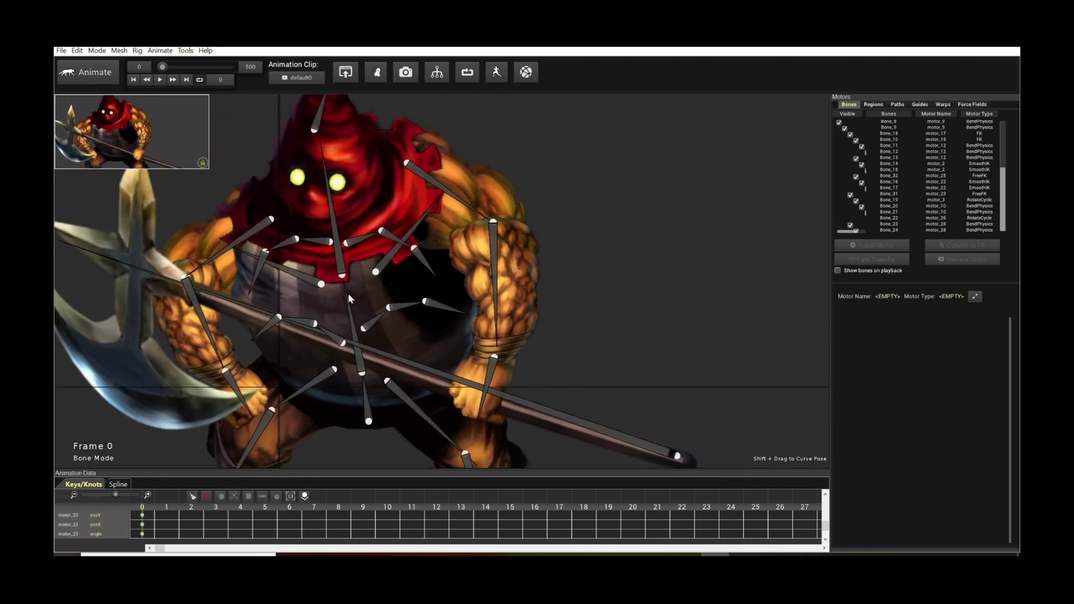
- Examine the Move Bounce Motor settings on the spine bone below the head
left_click(348, 293)
left_click(336, 236)
left_click(347, 282)
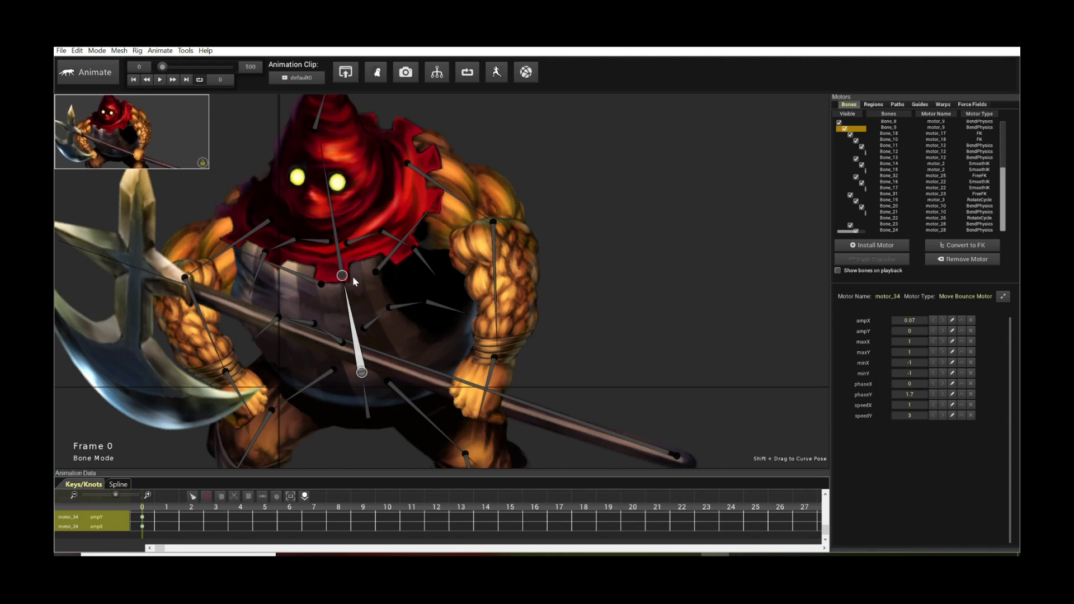
left_click(340, 250)
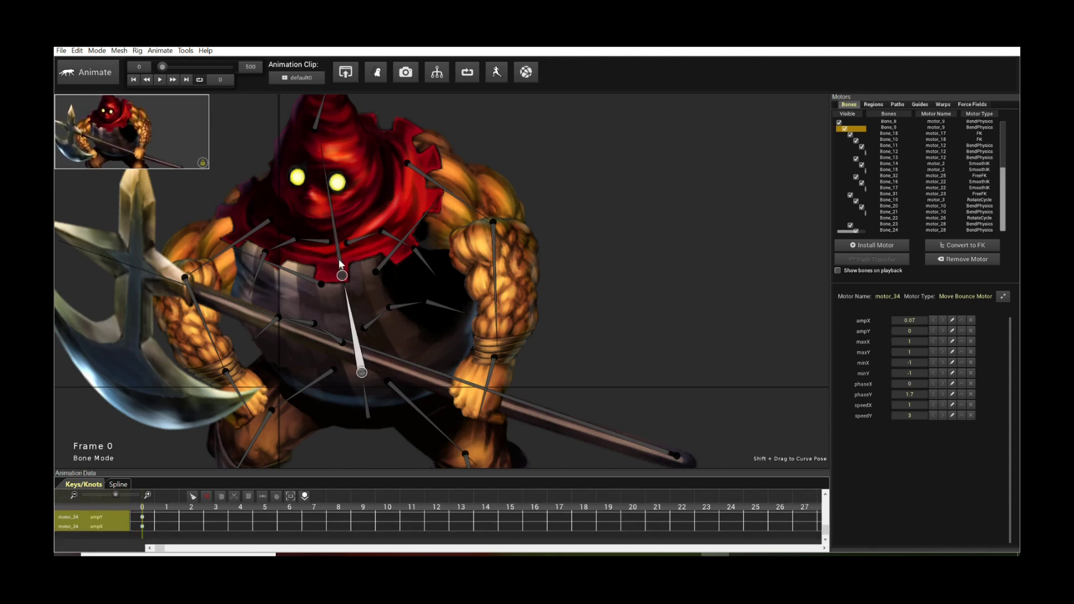
- Examine the motors on the two inner collar bones, the outer collar bone and the neighbouring belly bones
left_click(314, 239)
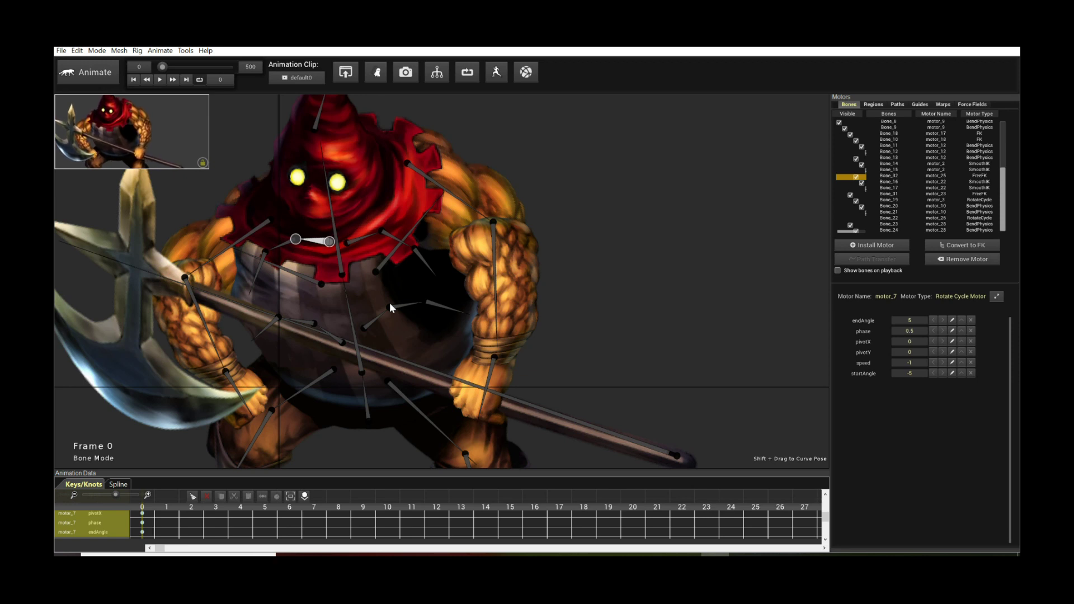
left_click(365, 238)
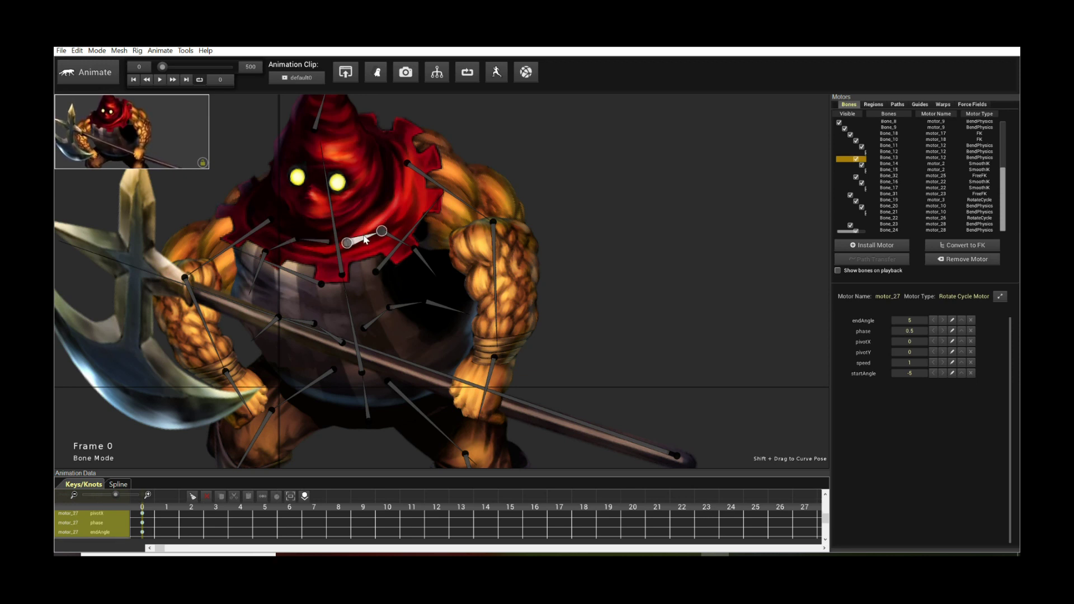
left_click(423, 267)
left_click(426, 265)
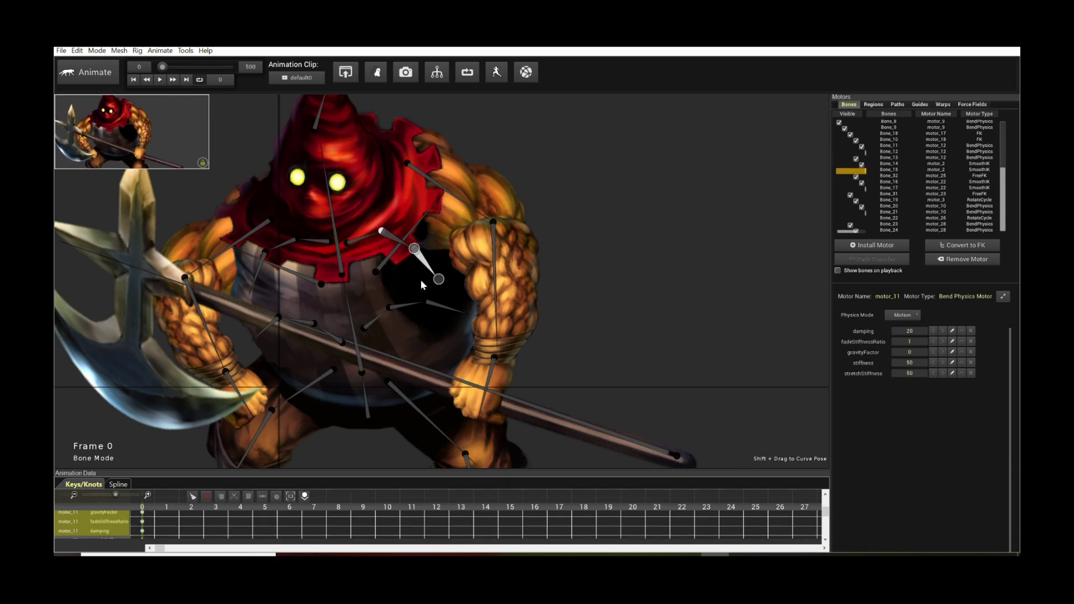
left_click(414, 302)
left_click(444, 307)
scroll(566, 308, "down", 2)
scroll(339, 270, "up", 2)
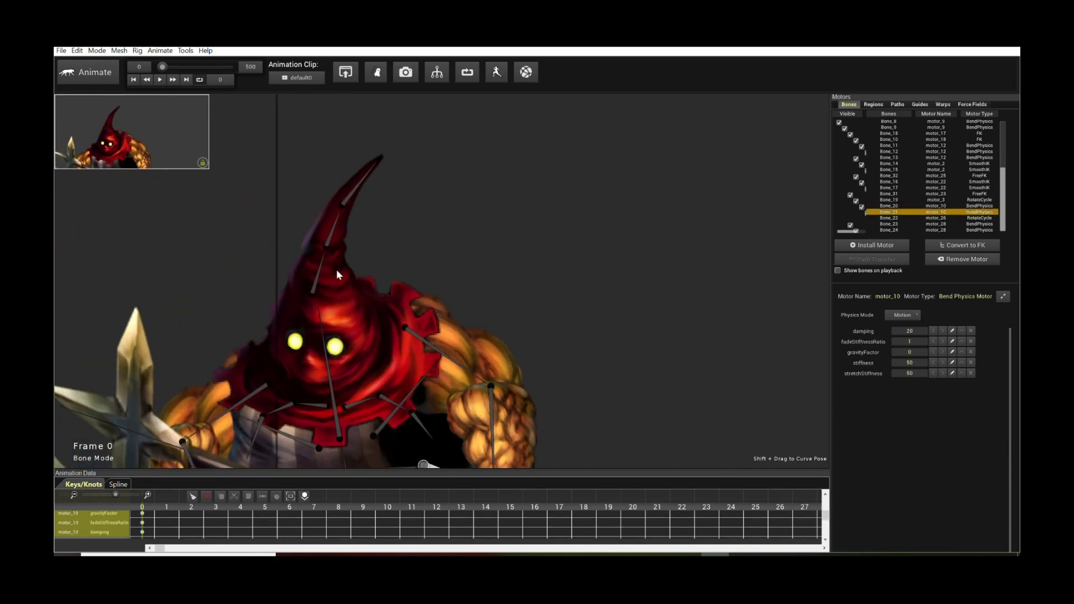
- Compare the Rotate Cycle Motors on the inner collar bones with the Bend Physics Motor on the outer collar bone
scroll(311, 270, "down", 2)
scroll(470, 305, "up", 2)
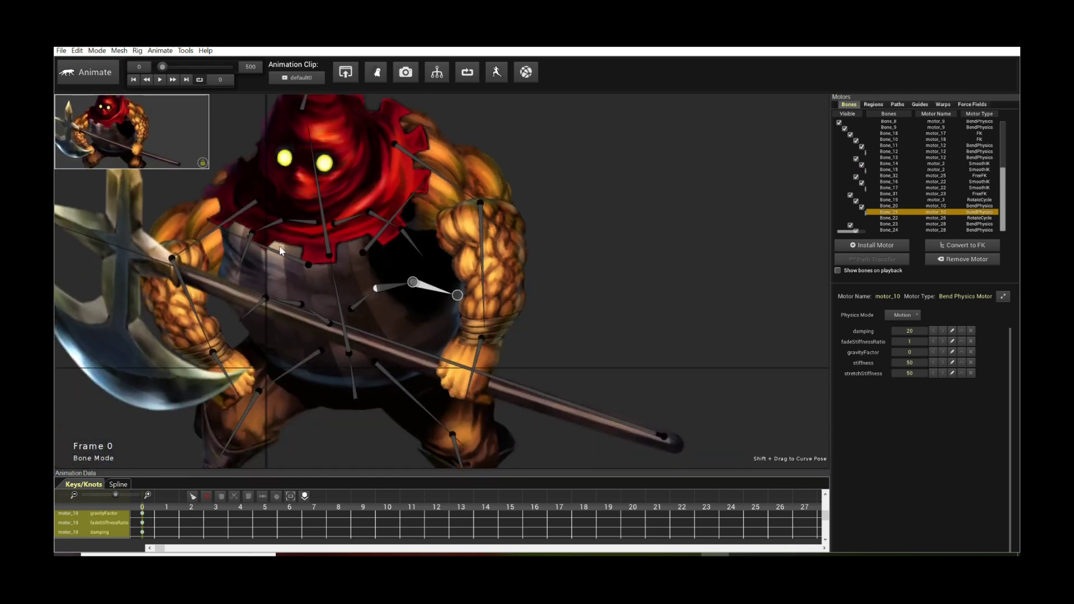
left_click_drag(295, 229, 372, 222)
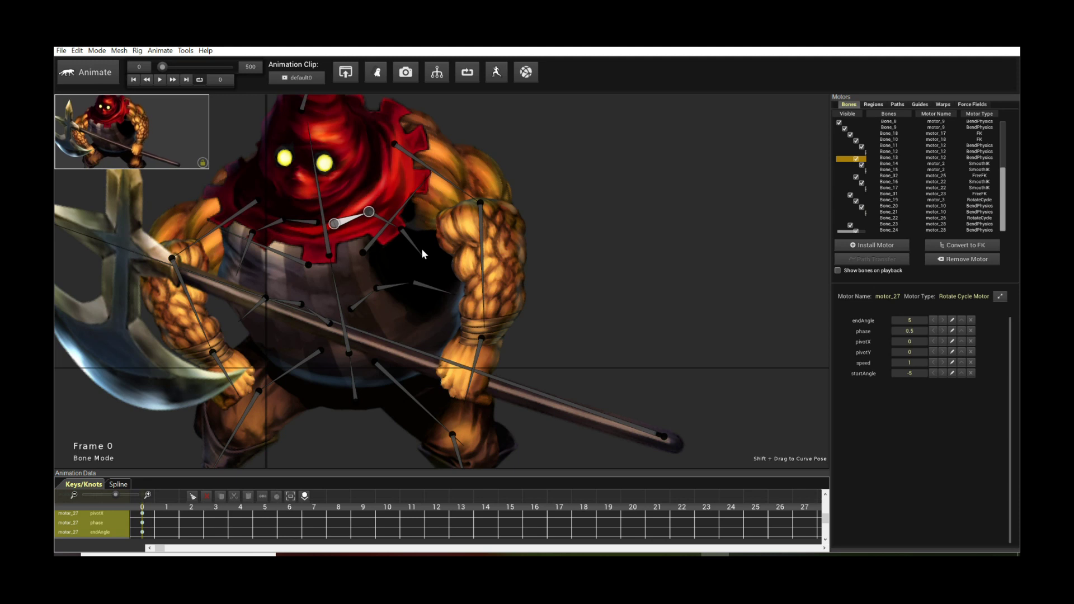
left_click(301, 224)
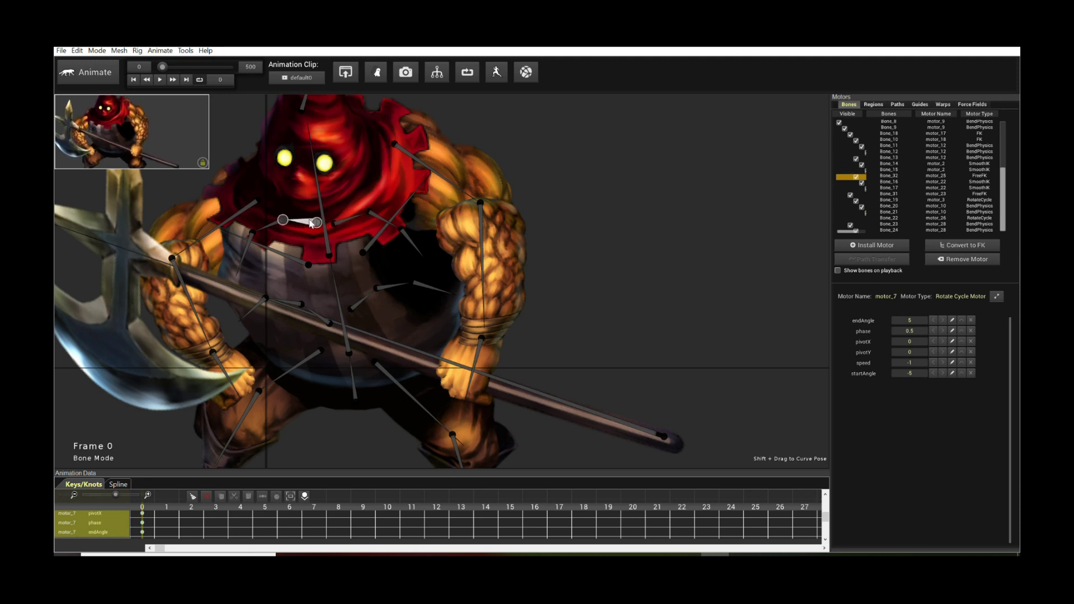
left_click(246, 257)
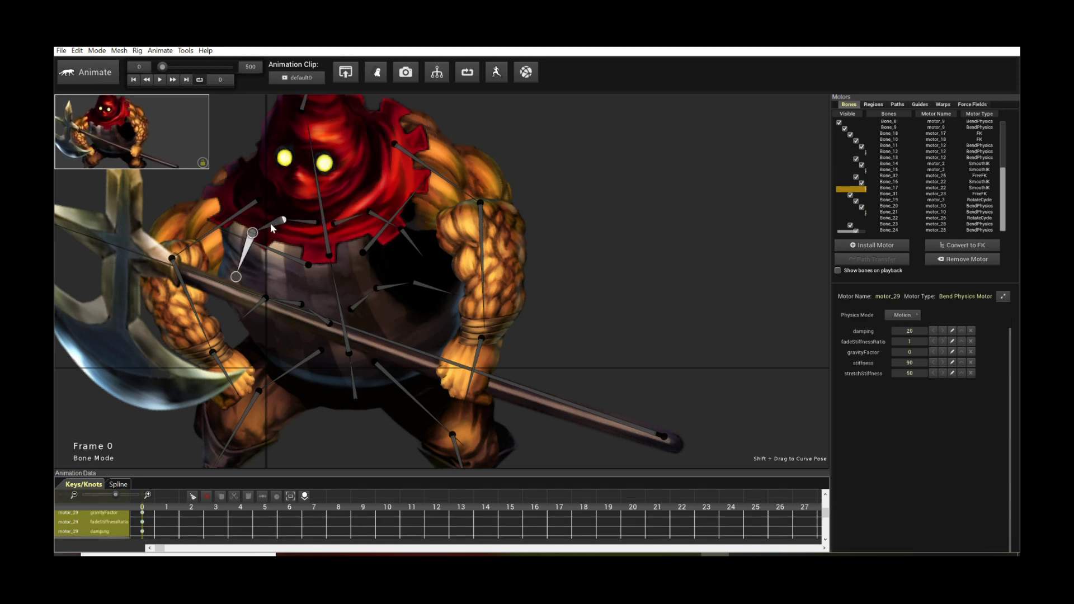
left_click(335, 224)
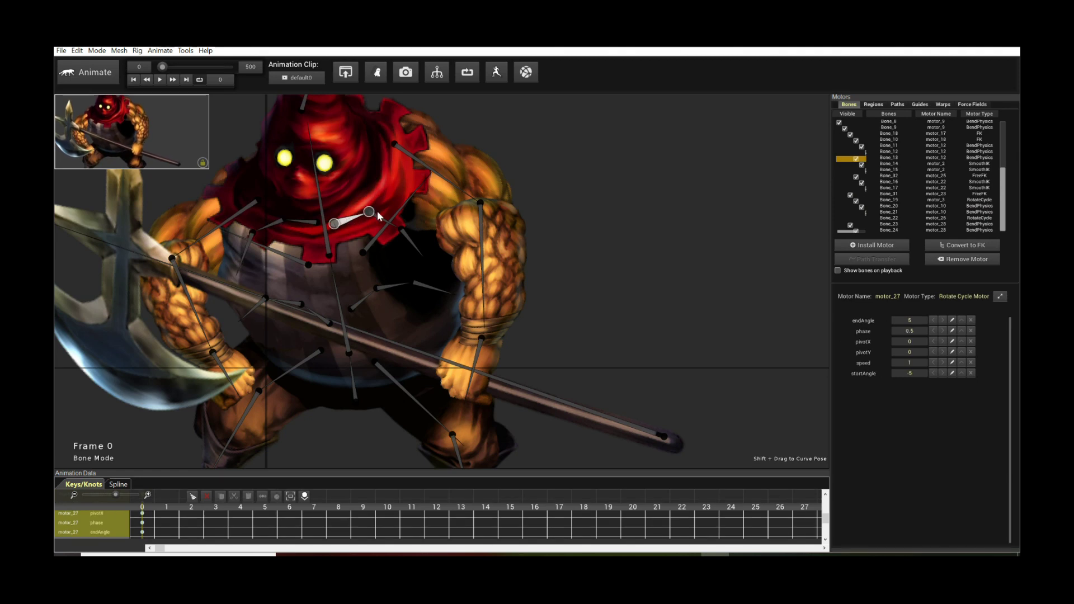
- Examine the Rotate Cycle and Bend Physics Motors on the hood, shoulder and arm bones, then clear the selection
scroll(562, 218, "up", 5)
left_click(327, 307)
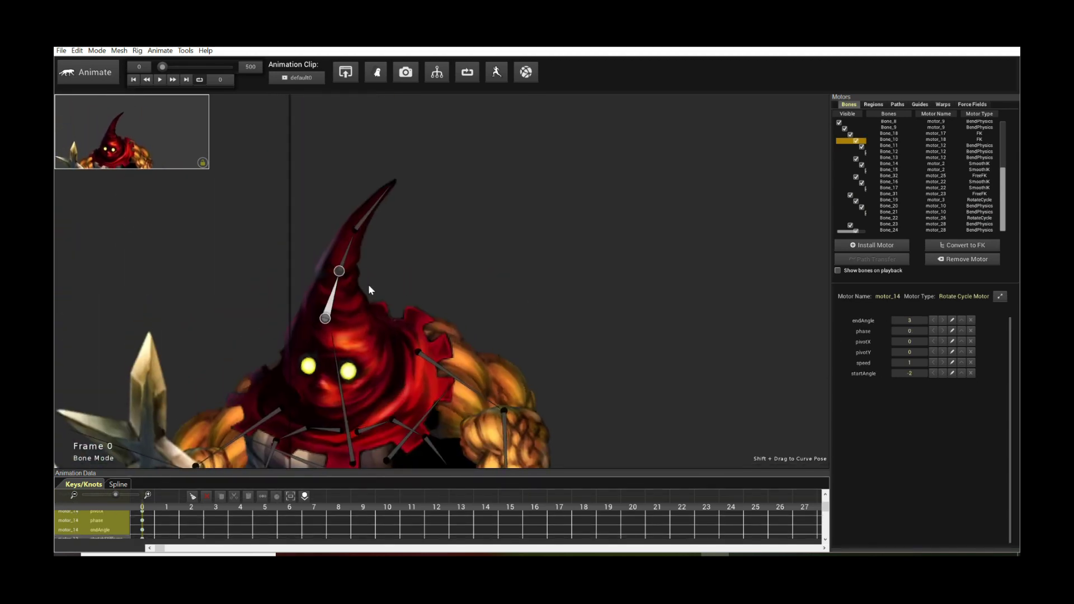
left_click(380, 203)
scroll(532, 254, "down", 5)
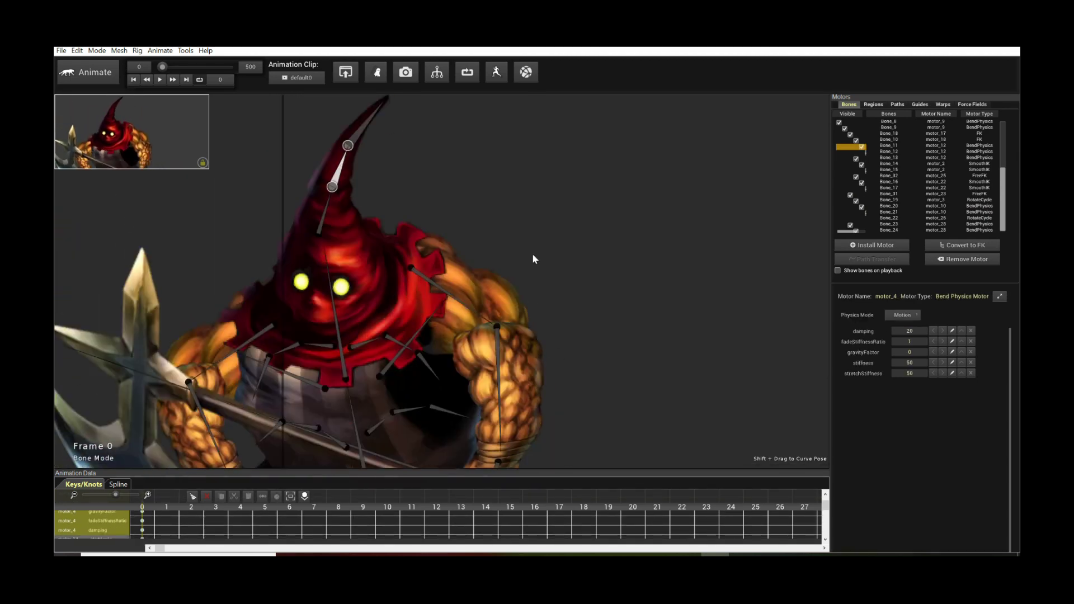
left_click(446, 223)
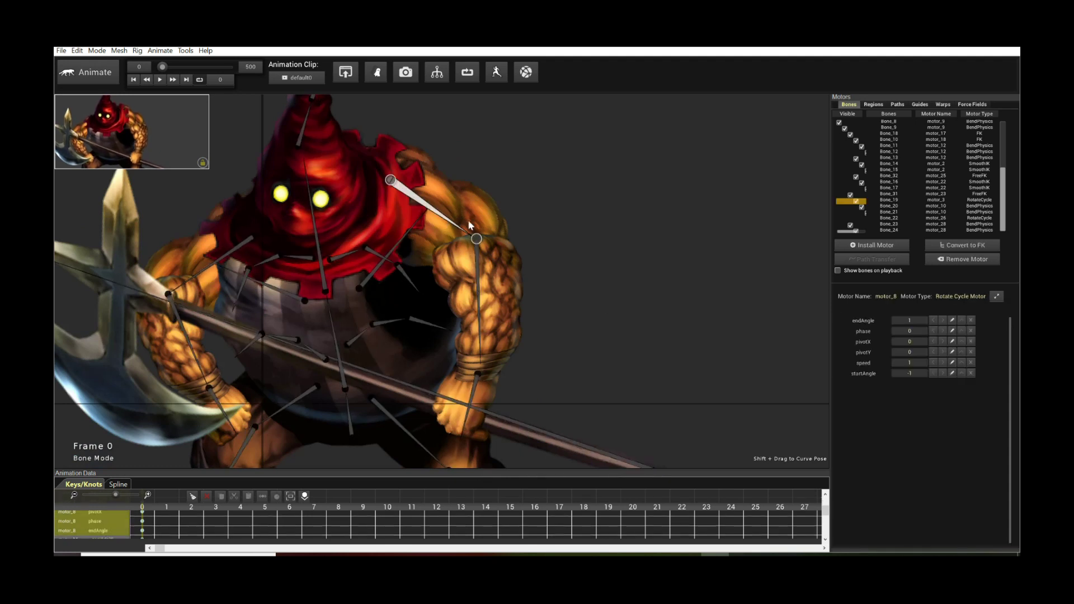
left_click(479, 285)
left_click(601, 360)
scroll(538, 350, "down", 3)
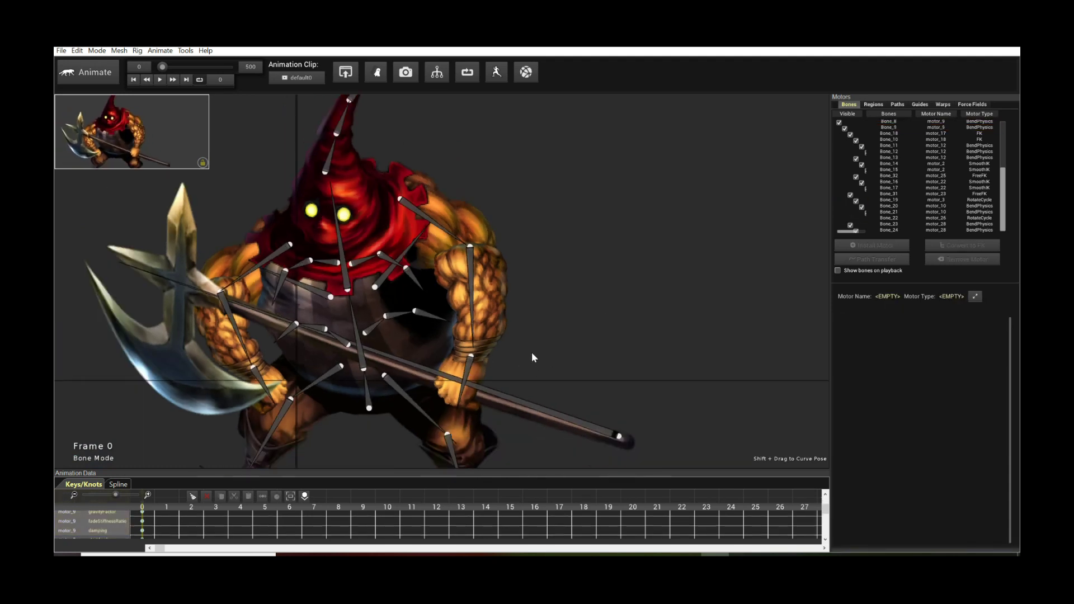
scroll(557, 265, "down", 2)
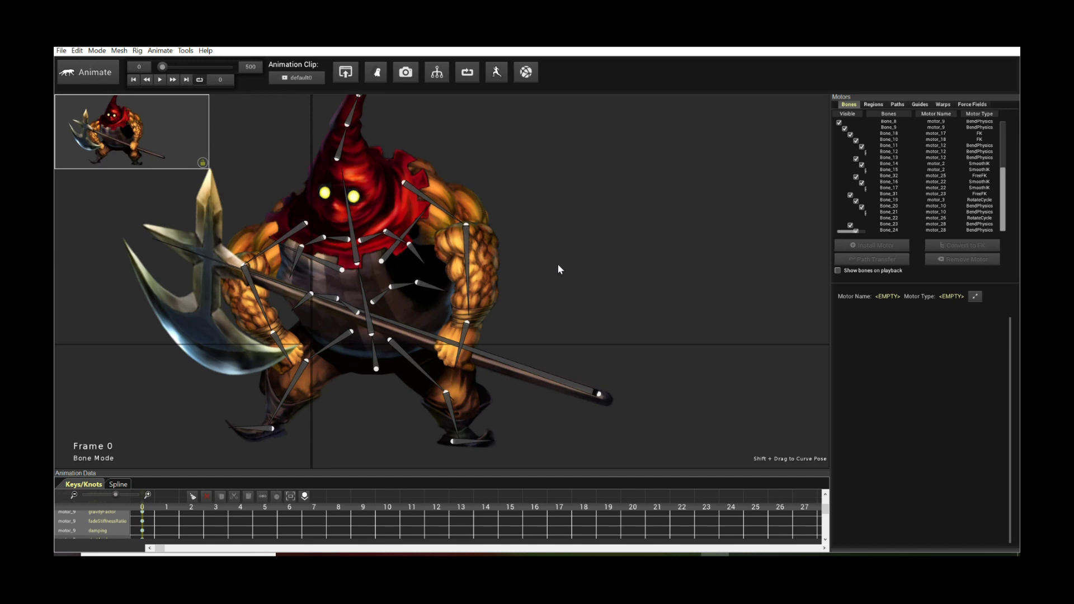
- Preview the executioner's complete idle motion and stop the playback
key("space")
scroll(535, 271, "down", 2)
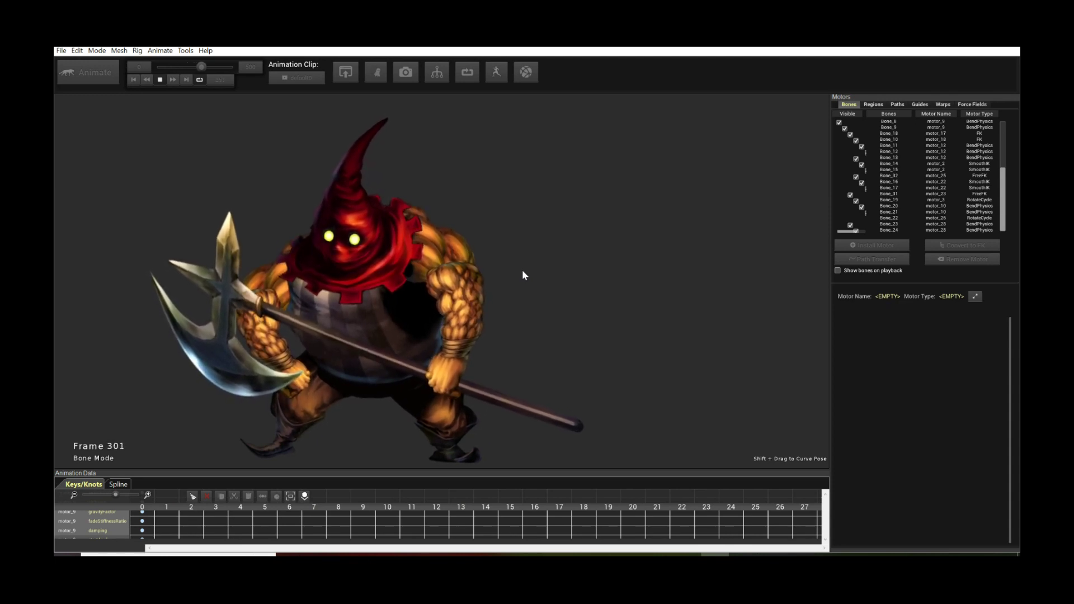
key("space")
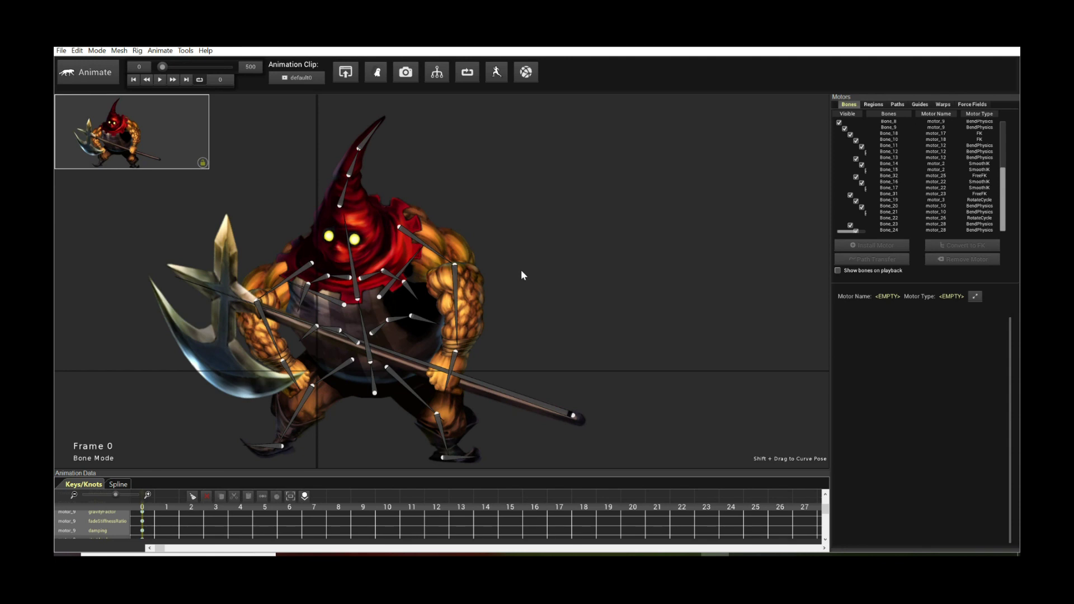
- Convert all motors to FK with a conversion detail of 90 and preview the converted animation
left_click(457, 282)
left_click(967, 246)
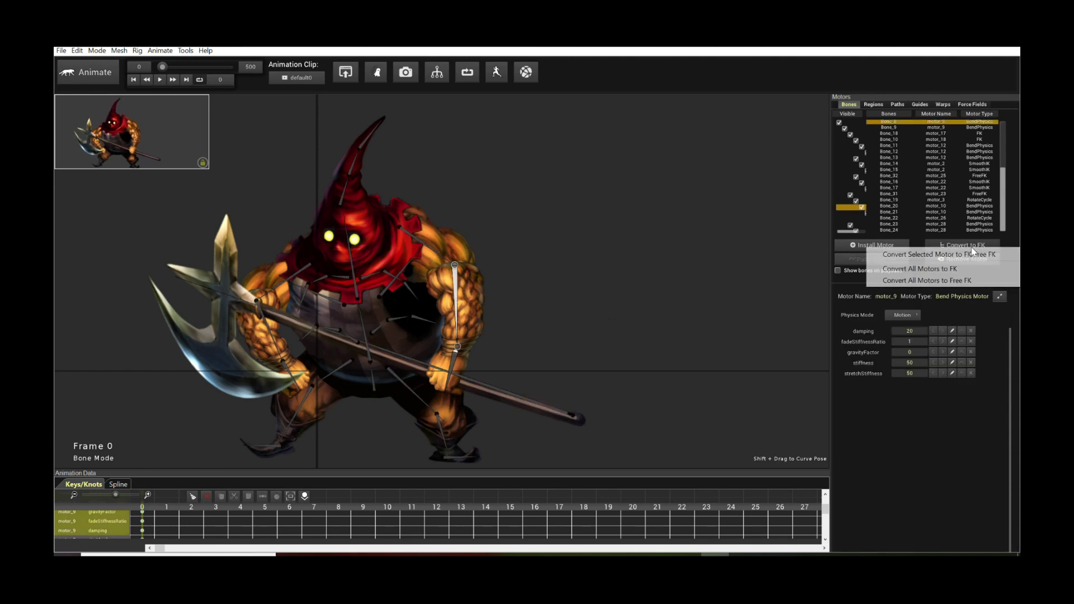
left_click(939, 269)
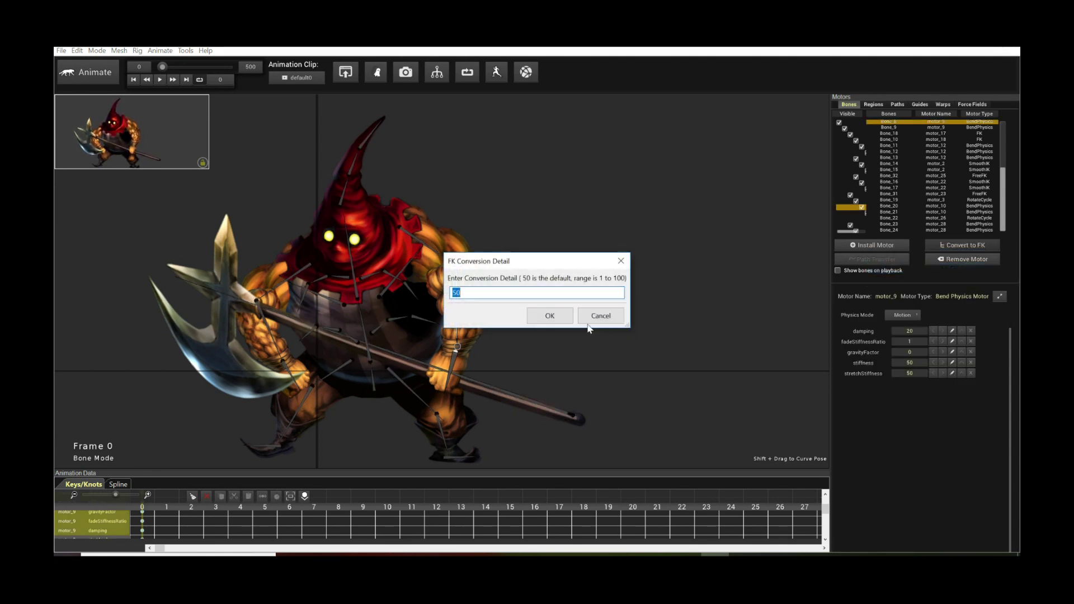
type("90")
left_click(549, 315)
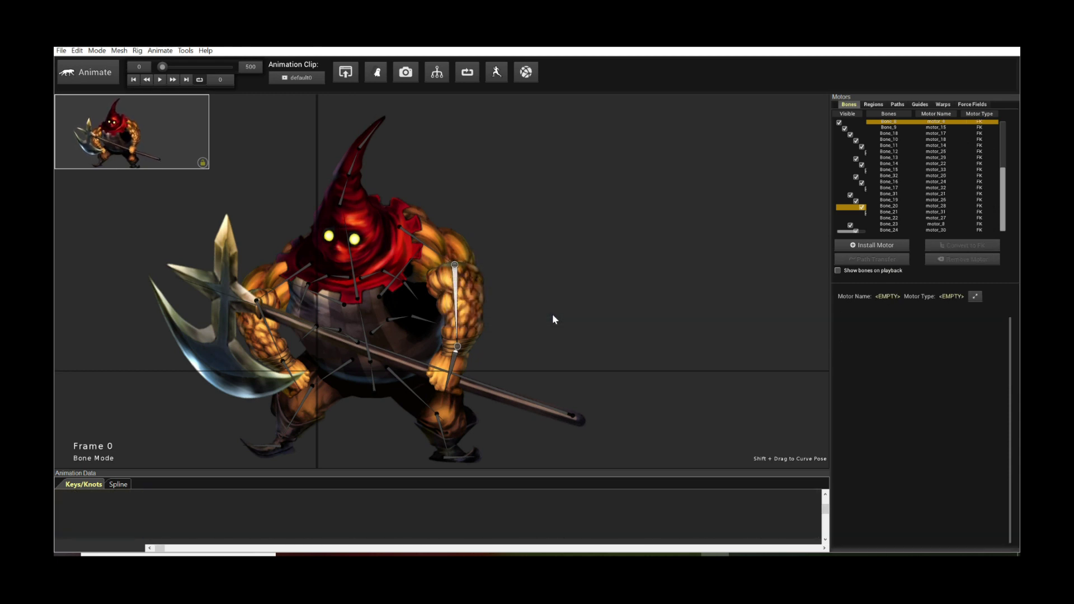
key("space")
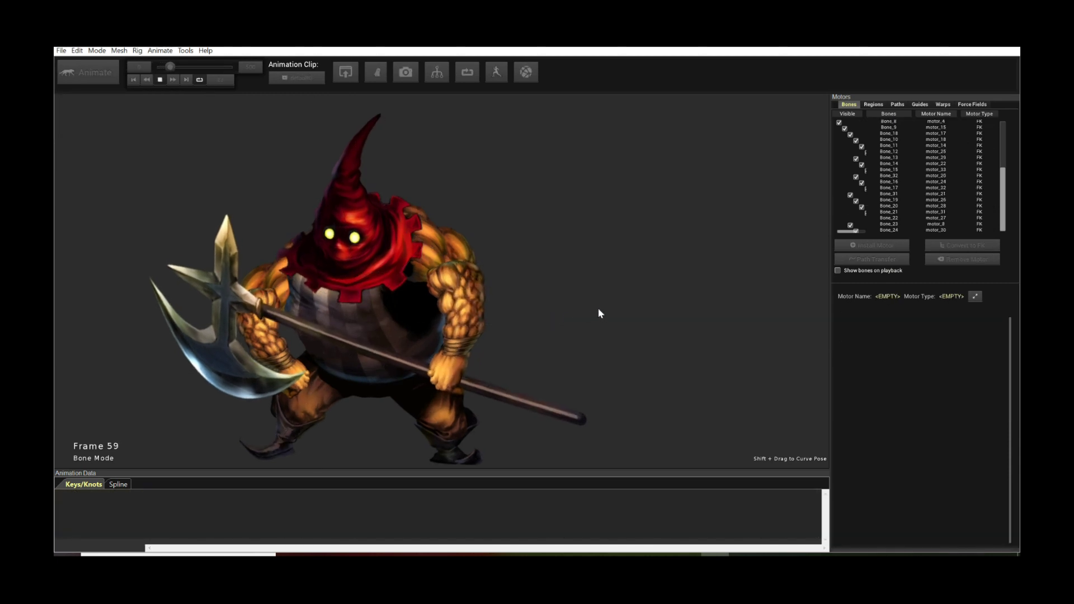
key("space")
left_click_drag(219, 179, 583, 412)
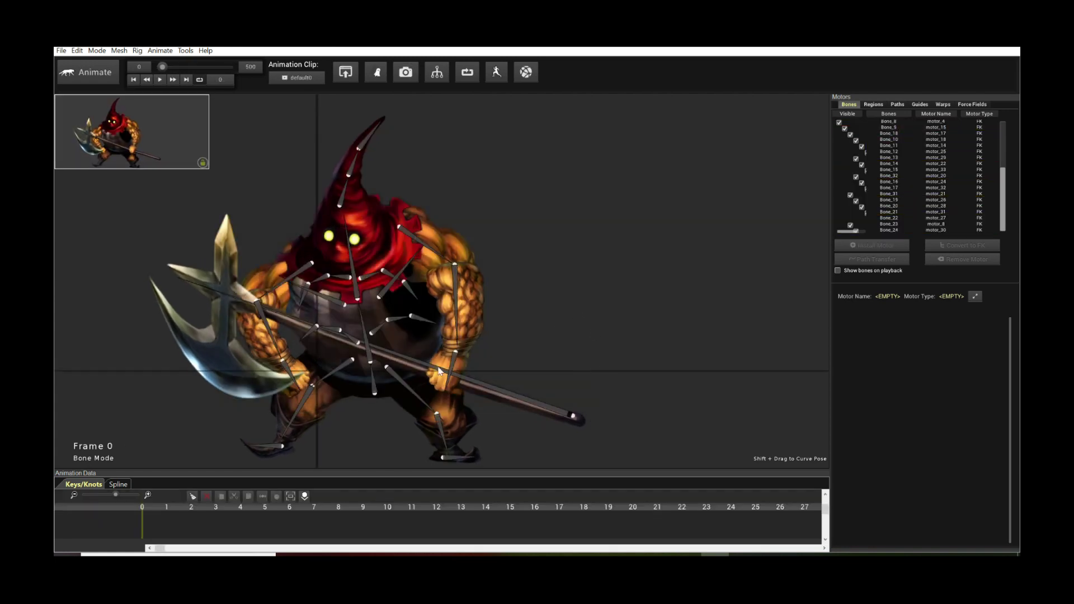
- Enlarge the Animation Data area and examine the spine bone's FK keys along the timeline
left_click(365, 378)
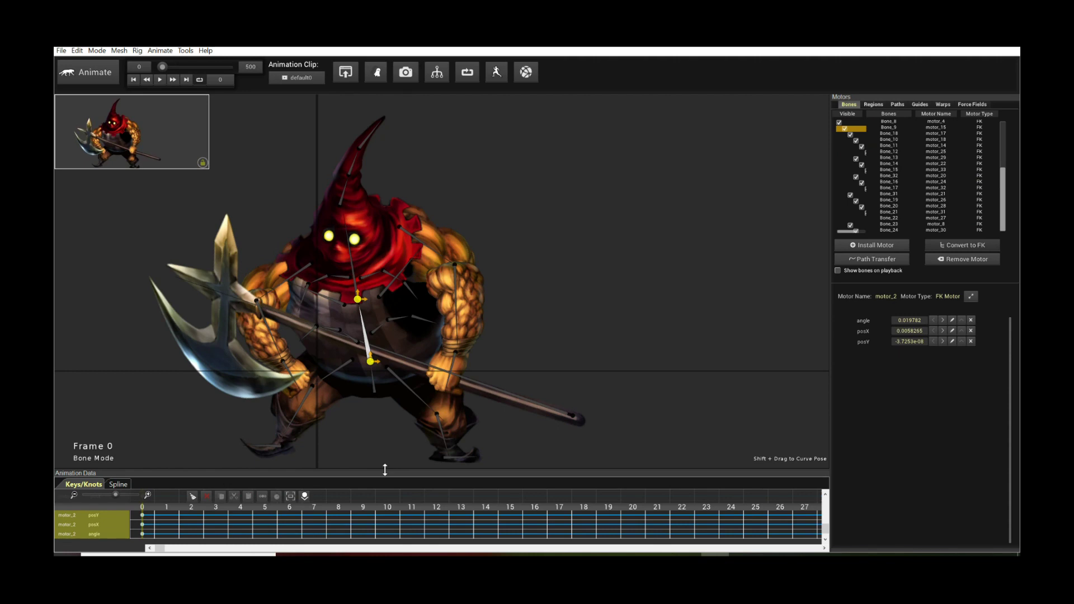
left_click_drag(385, 470, 384, 382)
left_click_drag(113, 404, 96, 405)
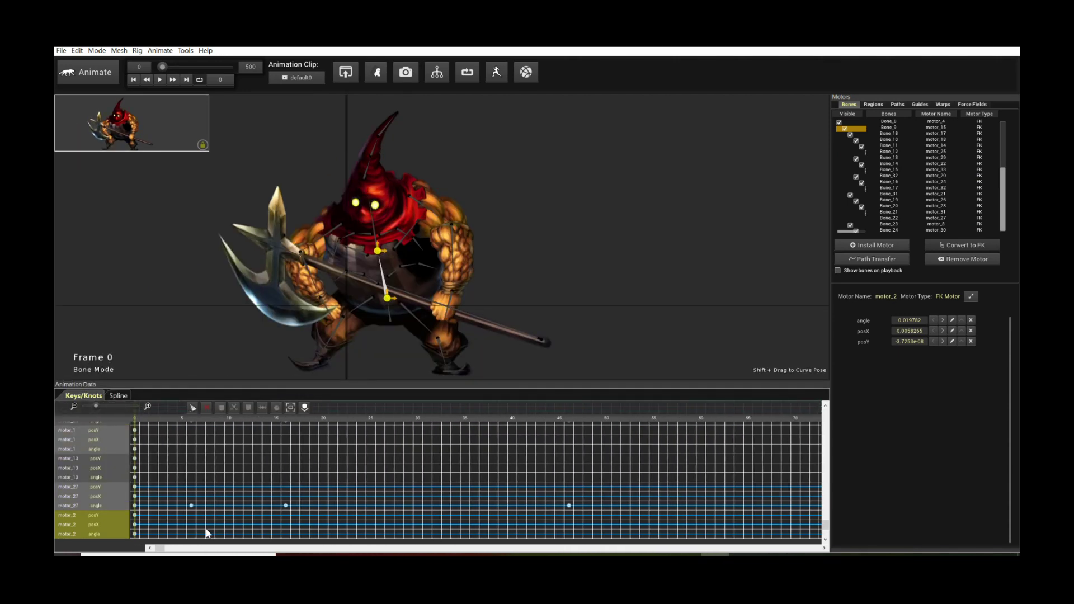
left_click_drag(172, 547, 227, 548)
left_click_drag(366, 548, 161, 548)
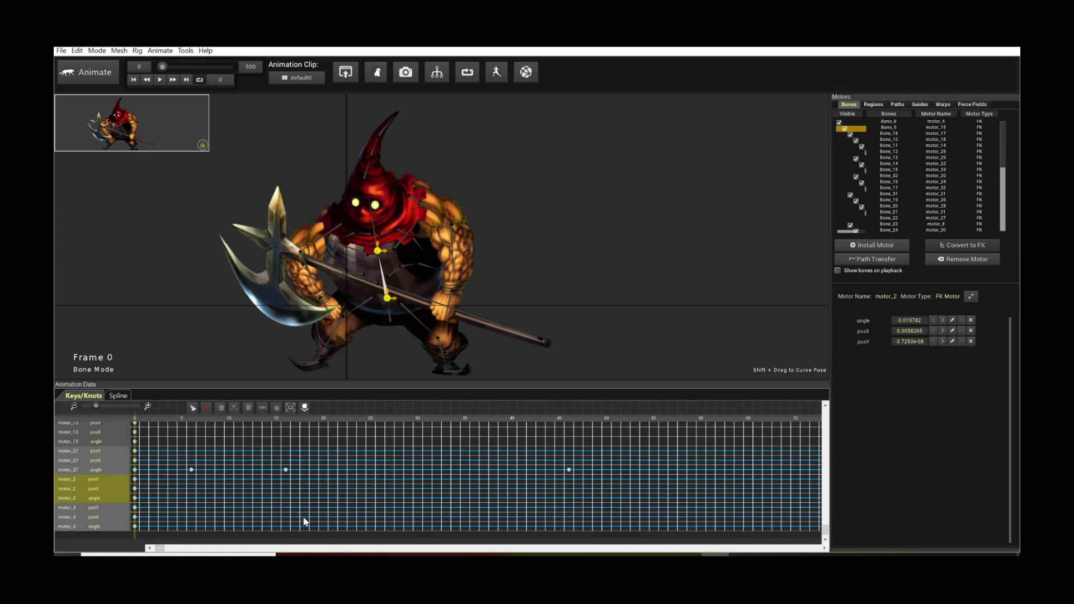
- Select the whole skeleton, look through the converted keys of all motors and clear the selection
scroll(303, 521, "up", 1)
left_click_drag(245, 146, 610, 370)
scroll(418, 482, "up", 3)
scroll(417, 481, "up", 5)
left_click_drag(826, 476, 830, 533)
left_click(670, 336)
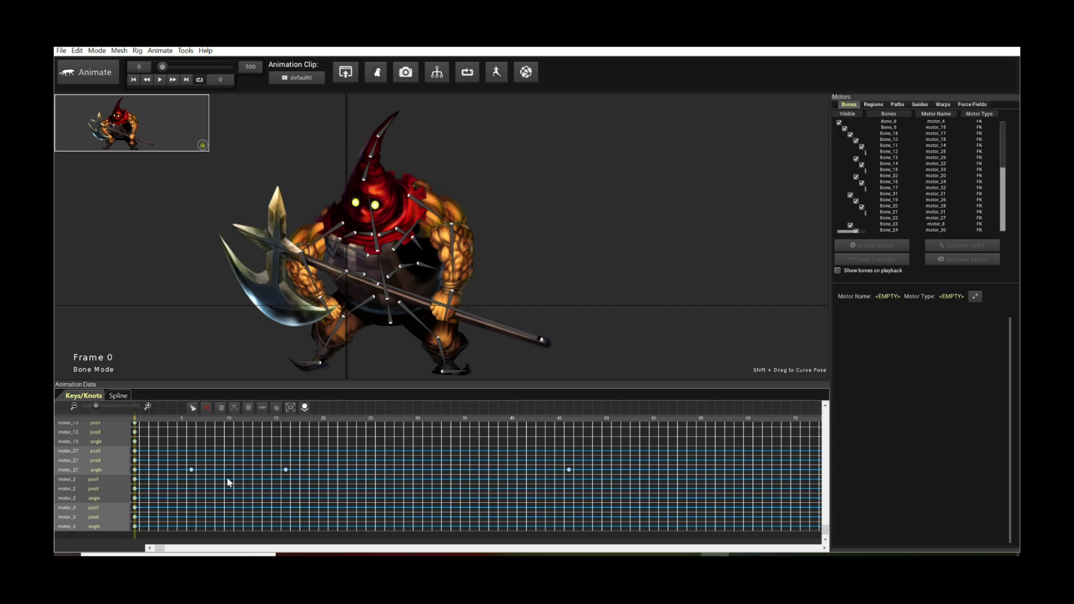
- Examine the angle spline curve of motor_27 along the timeline and deselect its bone
left_click(106, 456)
left_click(118, 395)
left_click_drag(114, 406, 92, 406)
left_click_drag(157, 550, 222, 548)
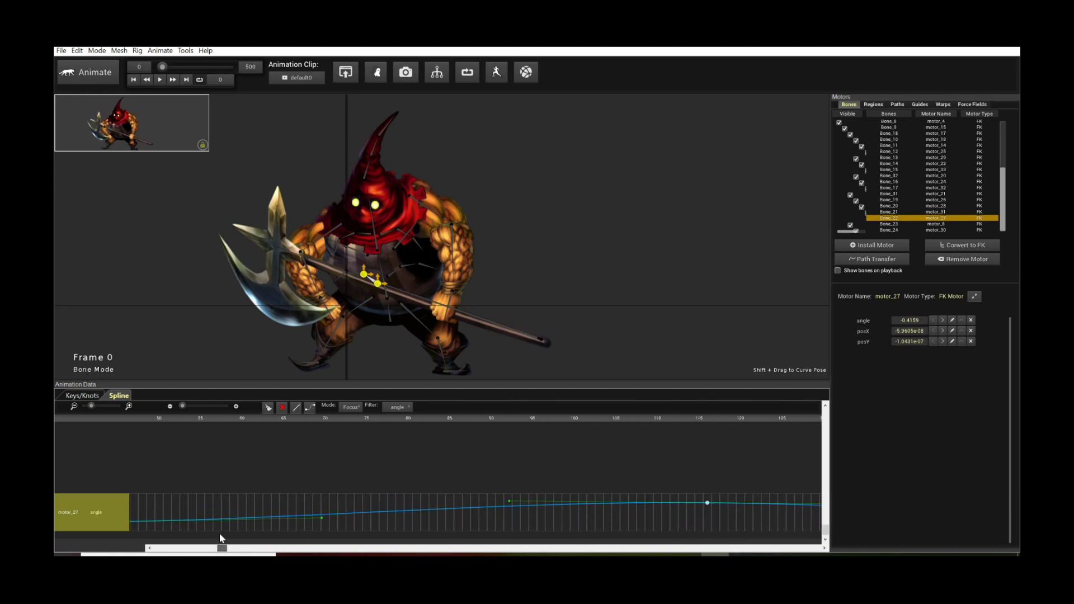
left_click(529, 270)
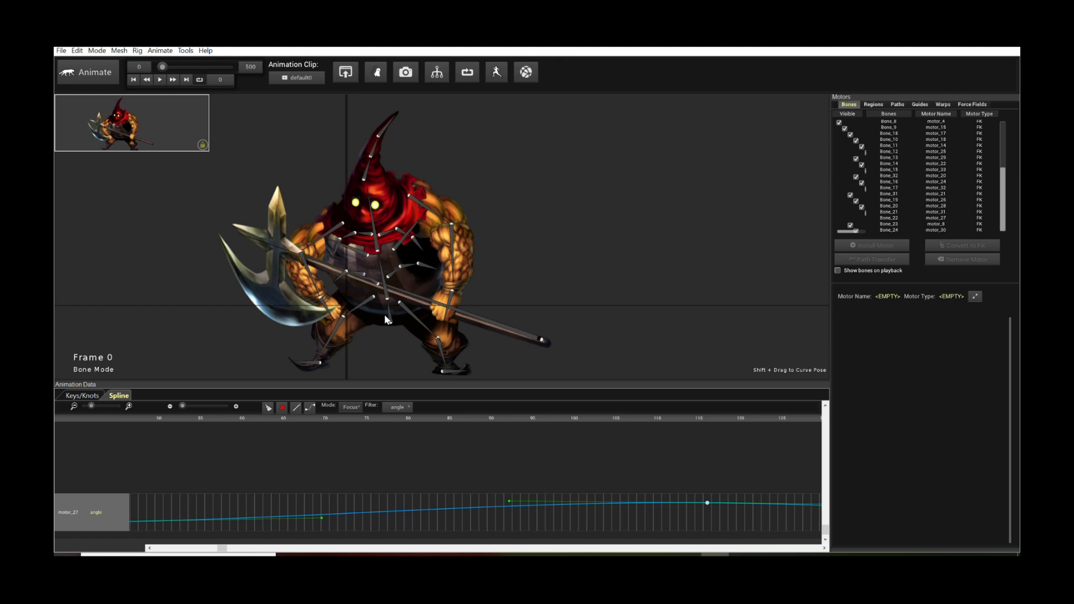
- Load the breathing animation clip, show its keys and play it
left_click(300, 82)
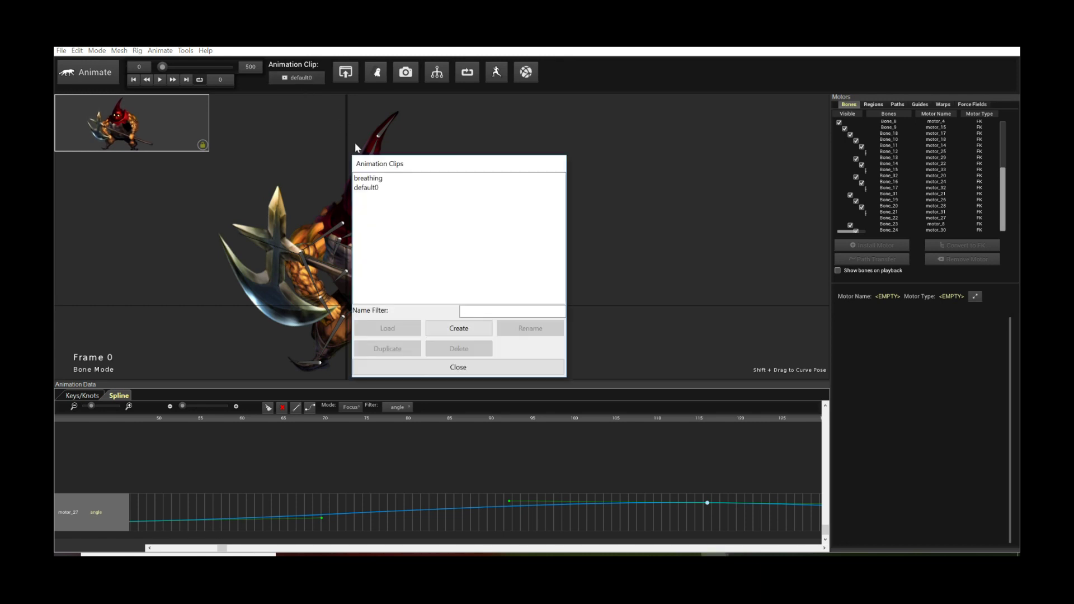
double_click(377, 178)
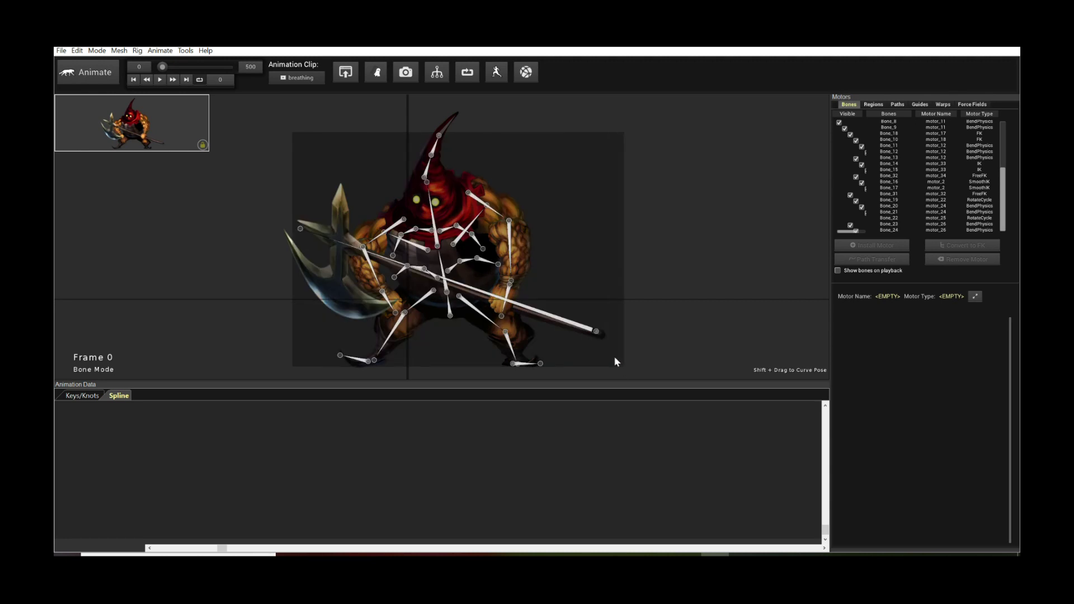
left_click(81, 396)
left_click(160, 80)
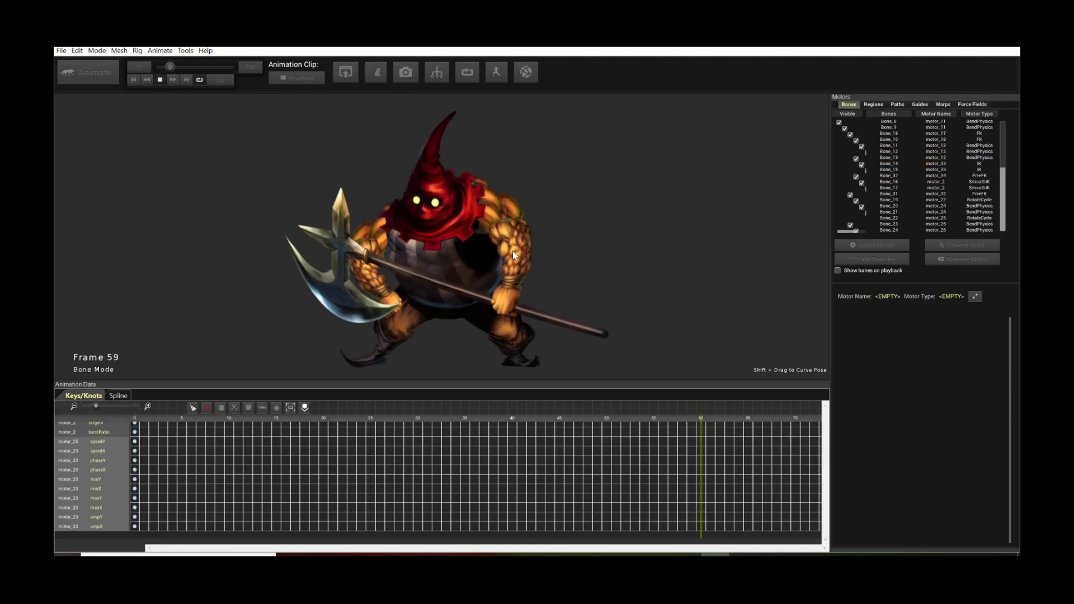